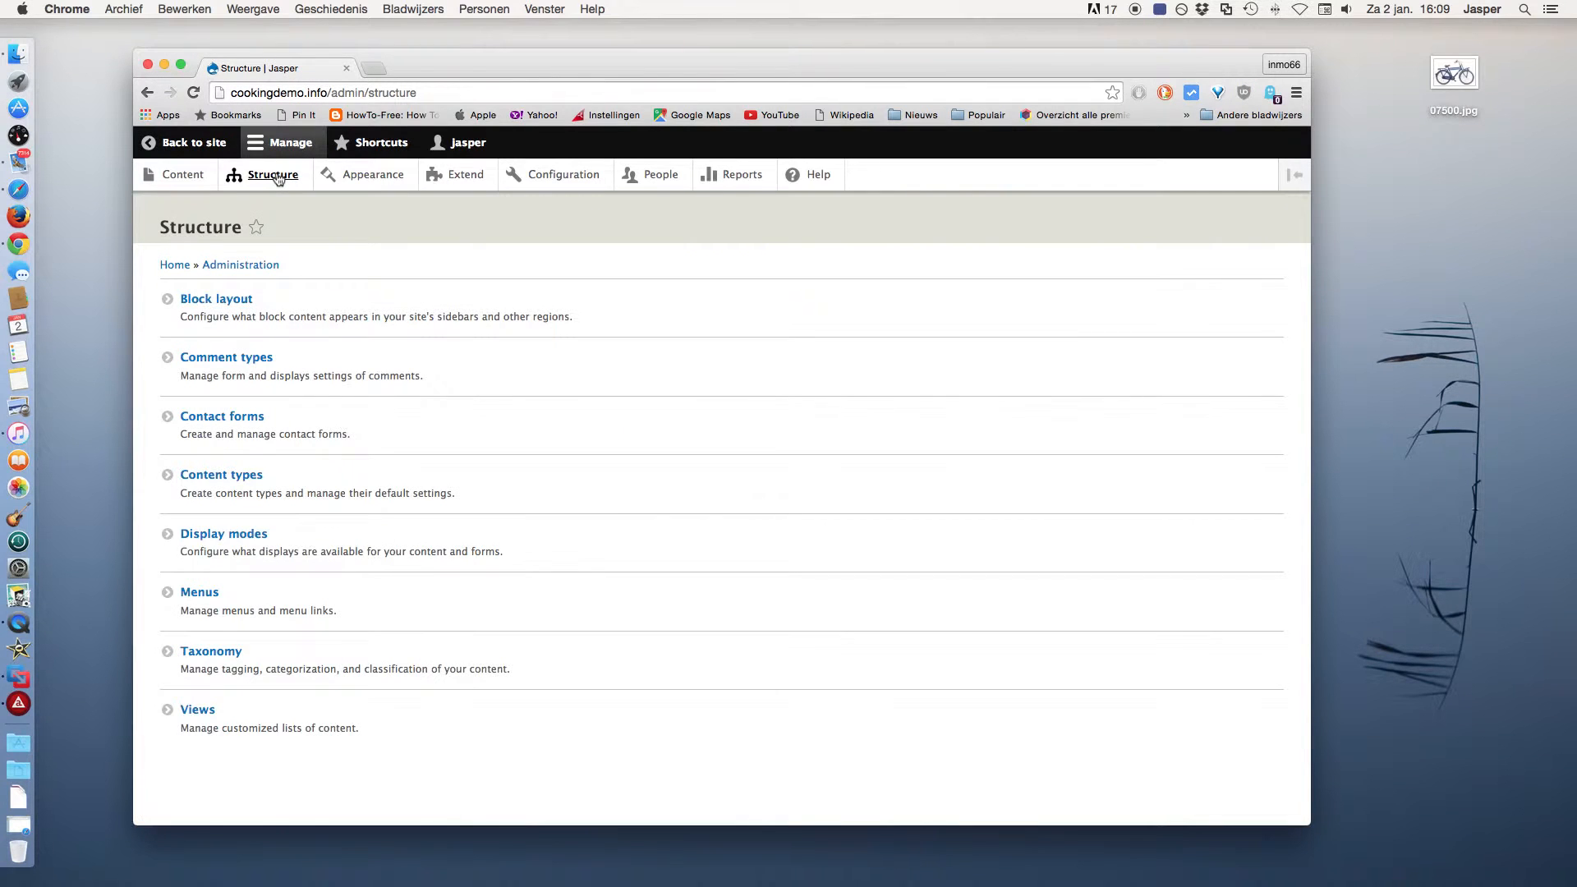
Review the bike content type's fields, form display and display settings.
left_click(224, 481)
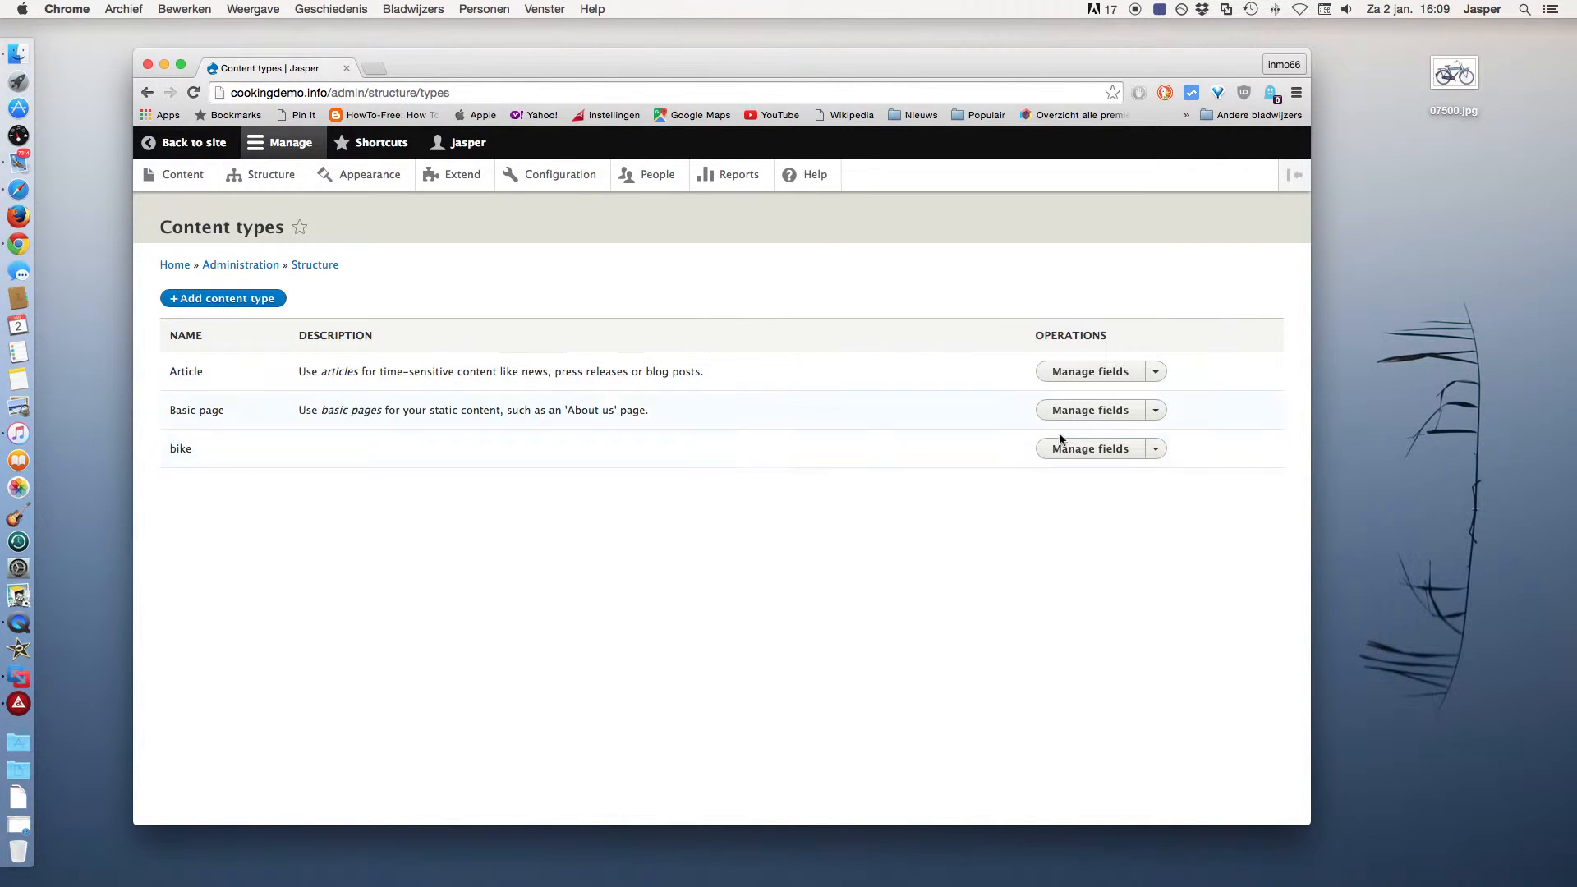
left_click(1091, 450)
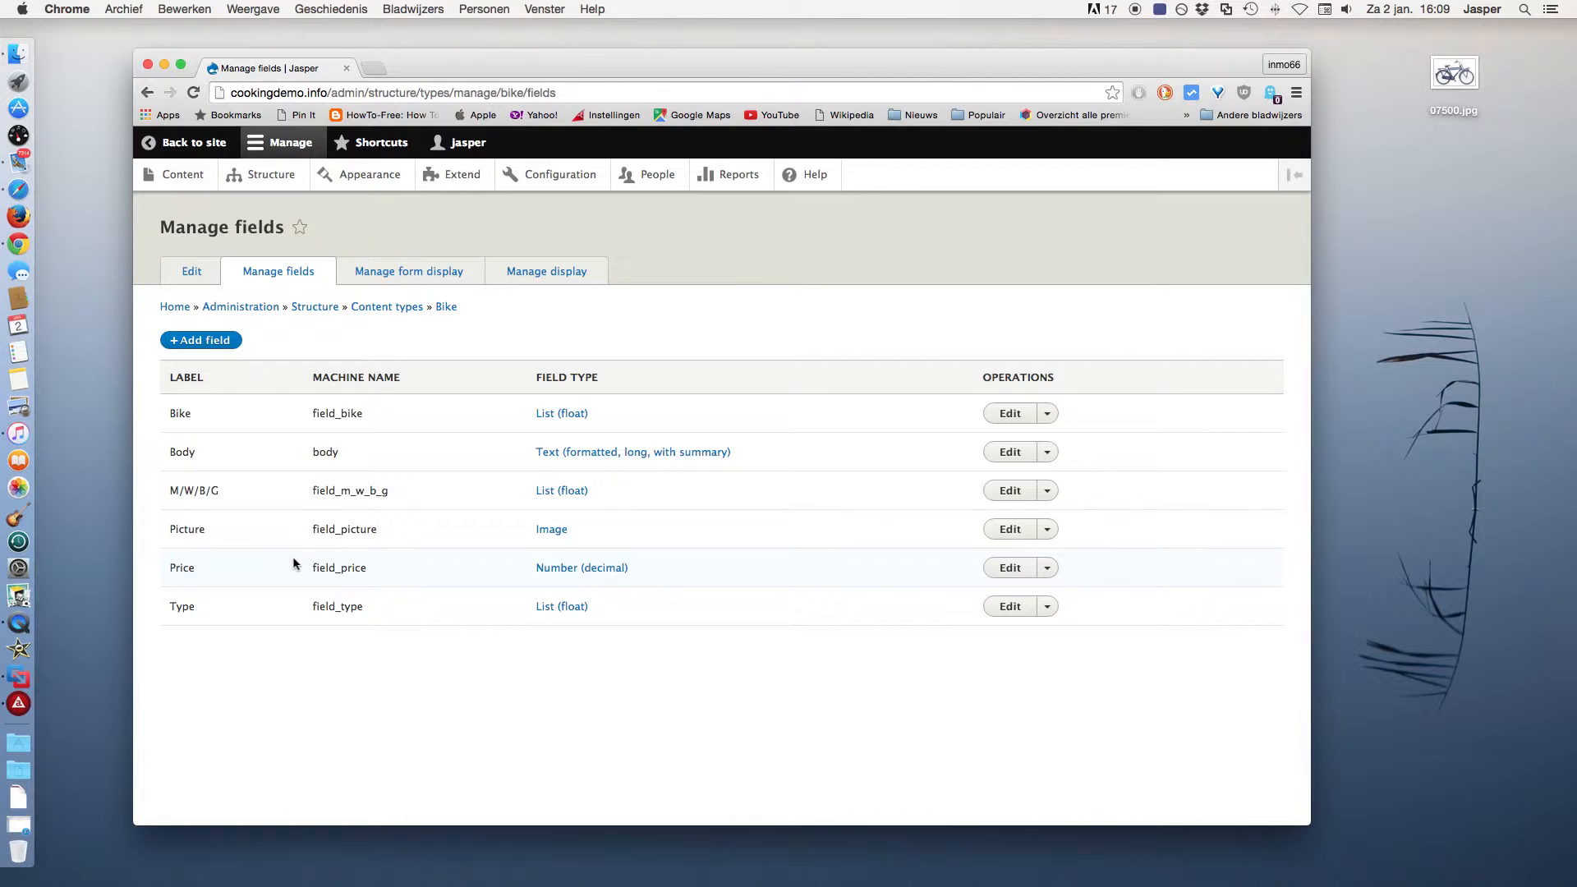
left_click(419, 277)
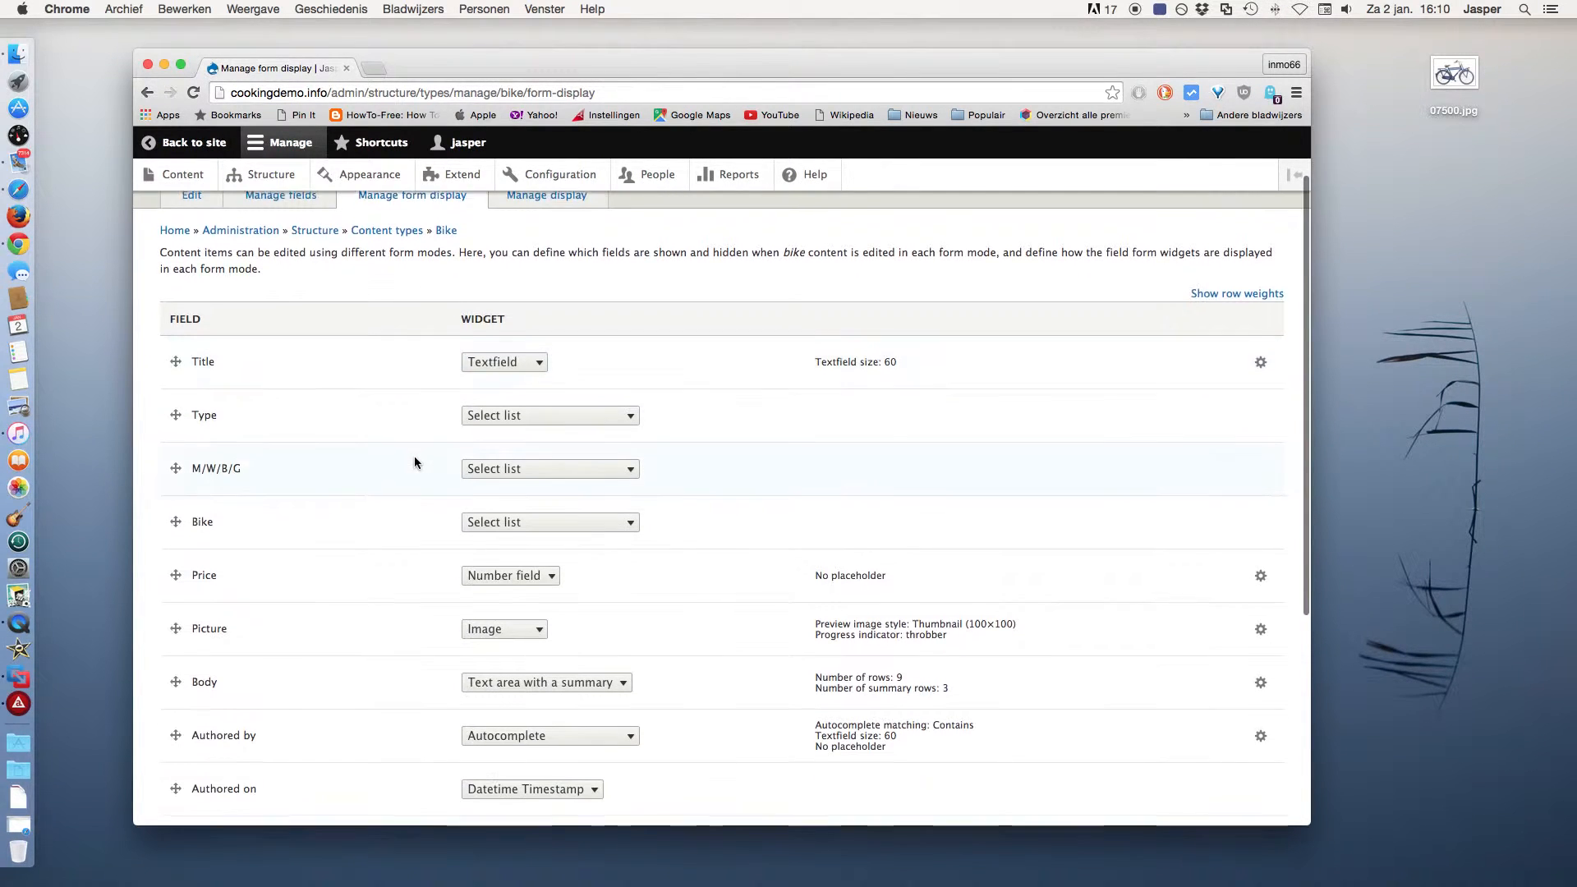
left_click(556, 272)
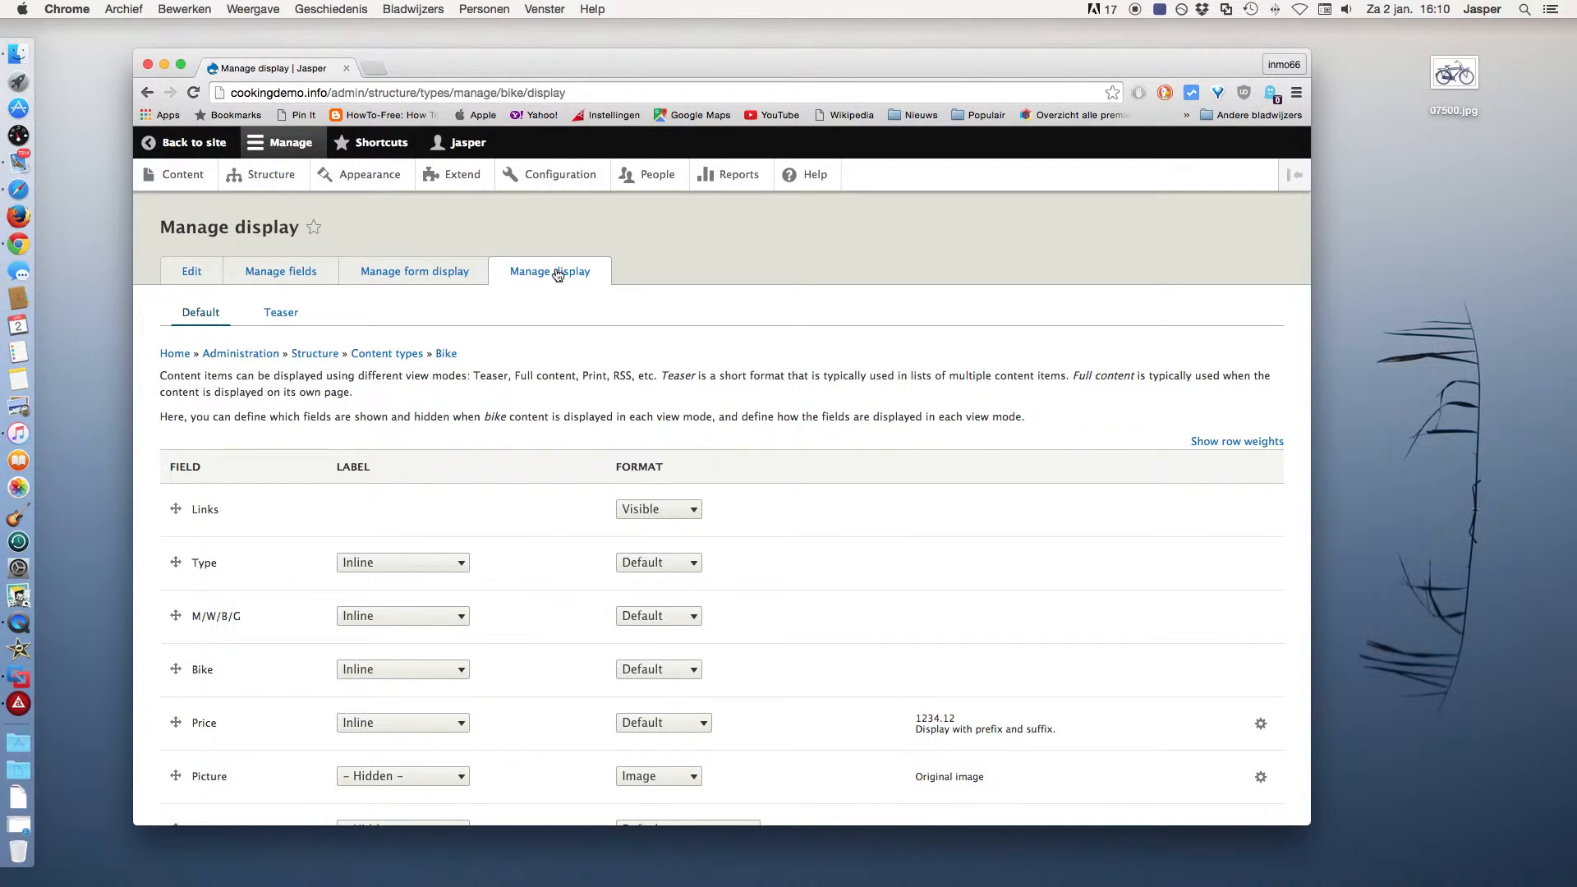
left_click(274, 179)
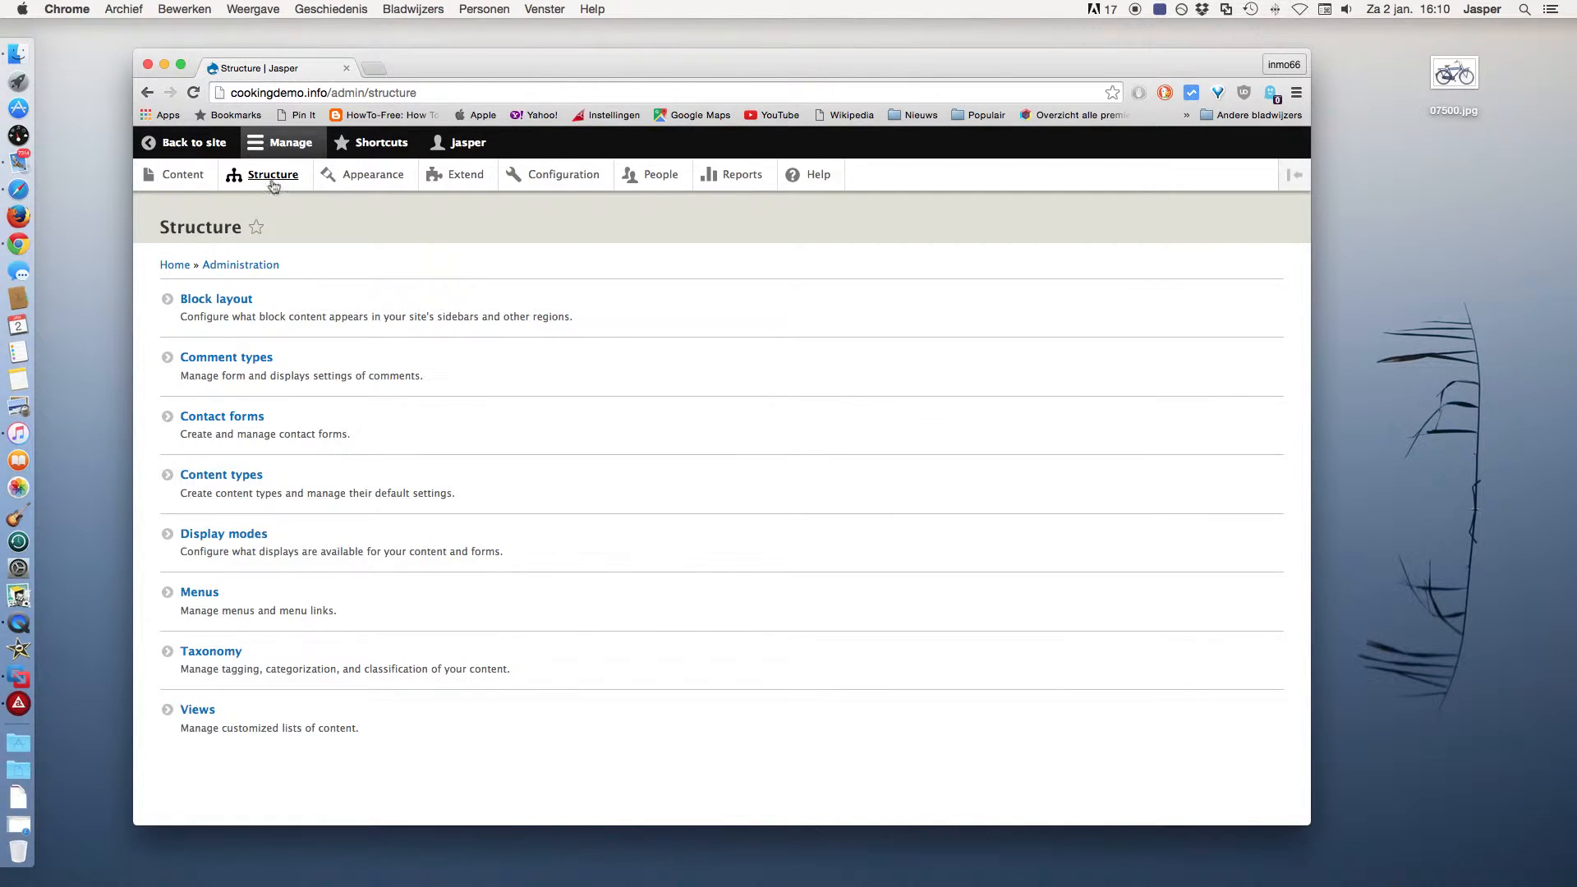
Open the Bike view for editing, then return to the public site.
left_click(198, 711)
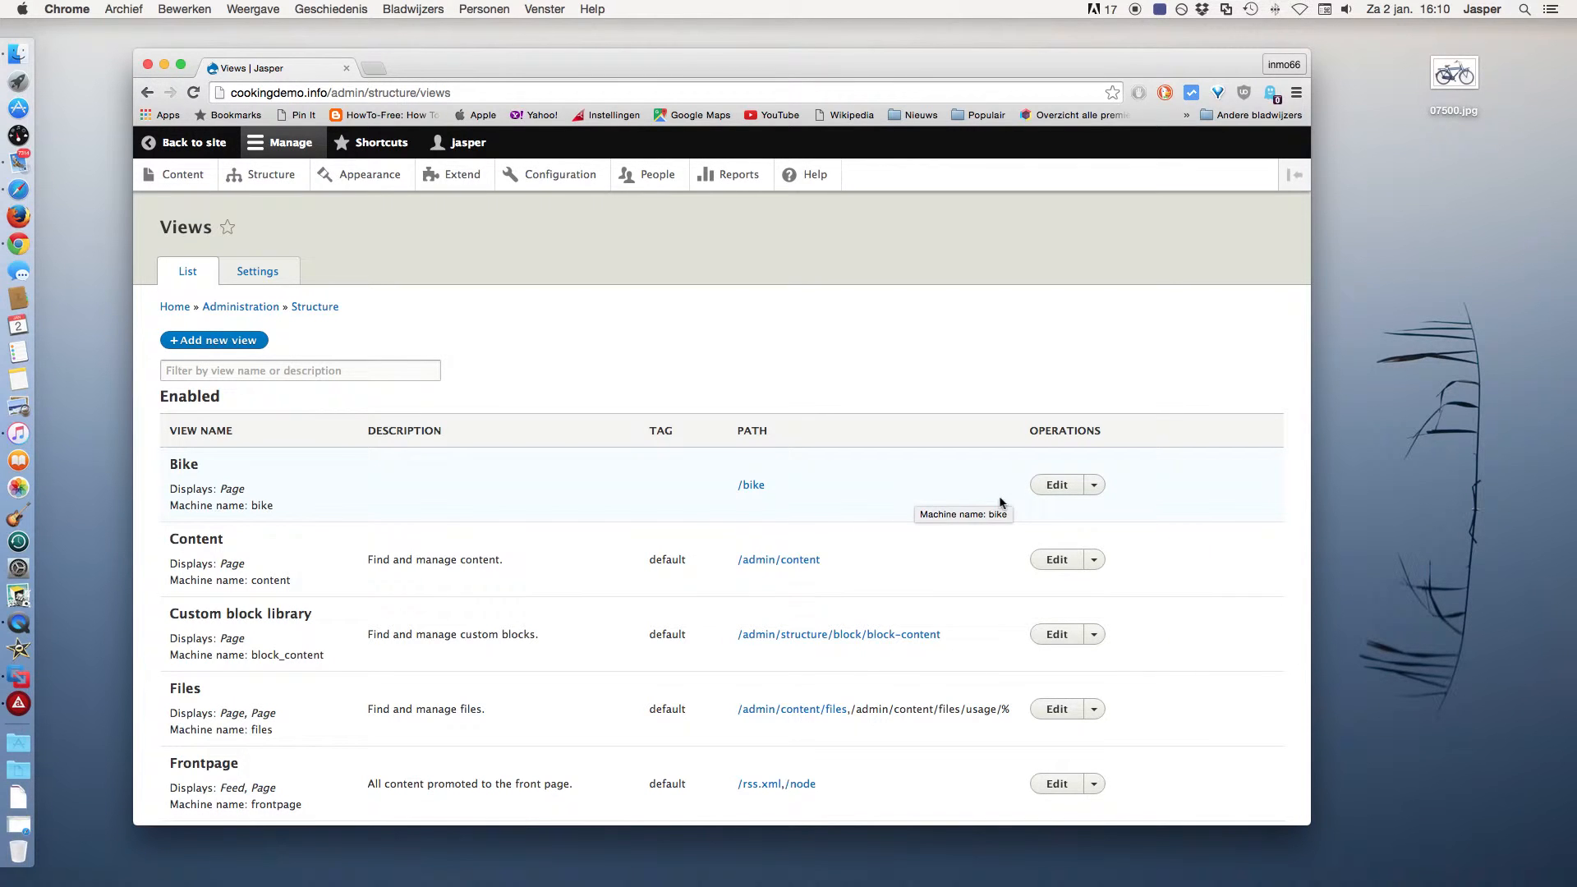
left_click(1059, 487)
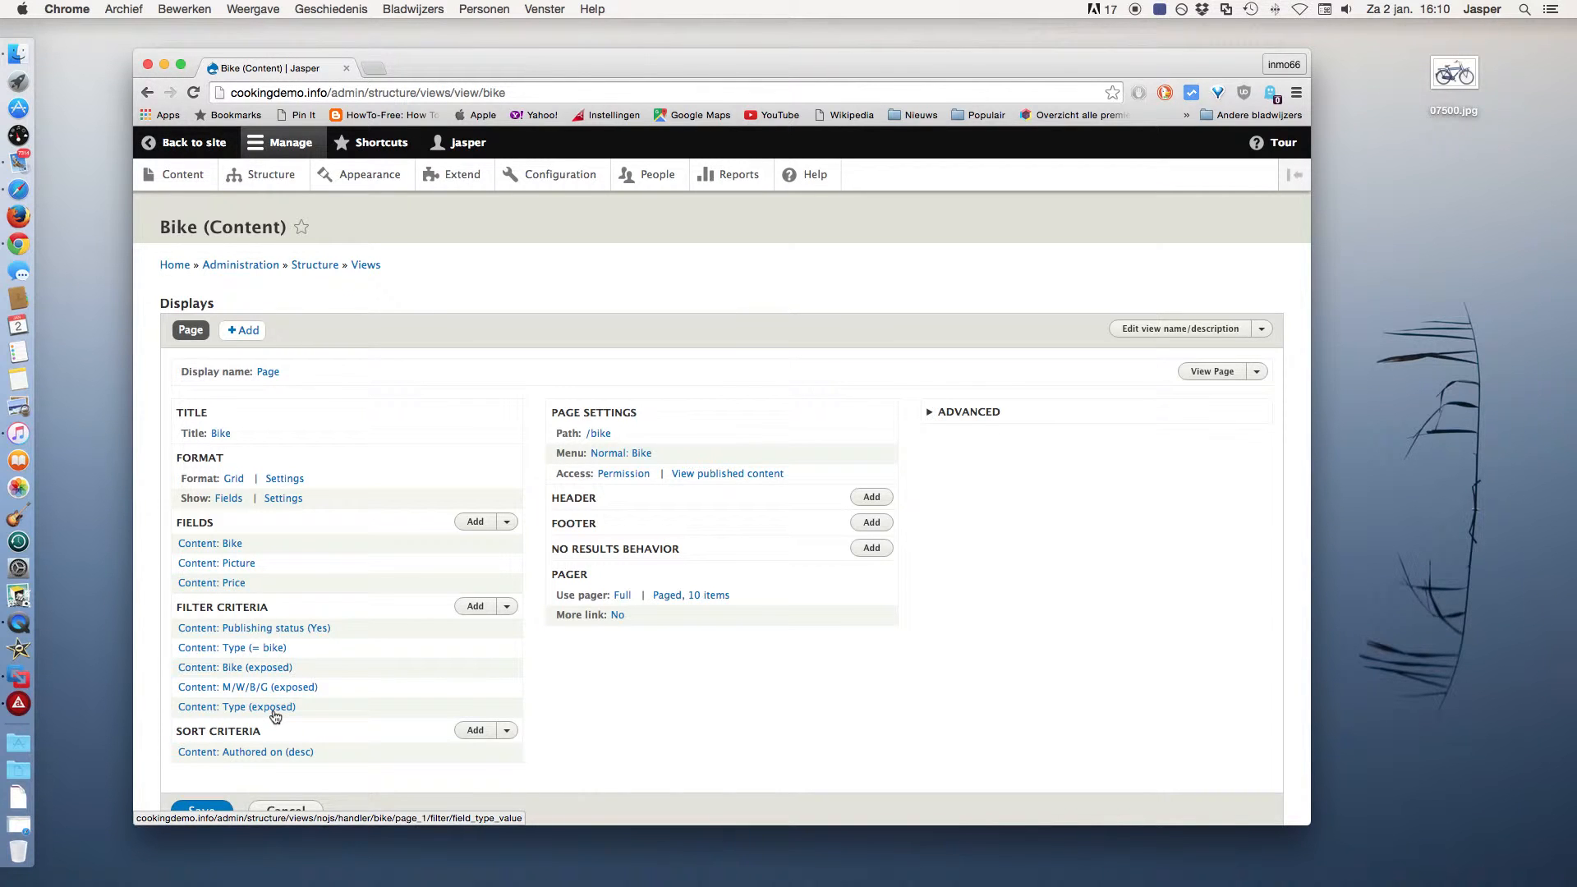
left_click(204, 145)
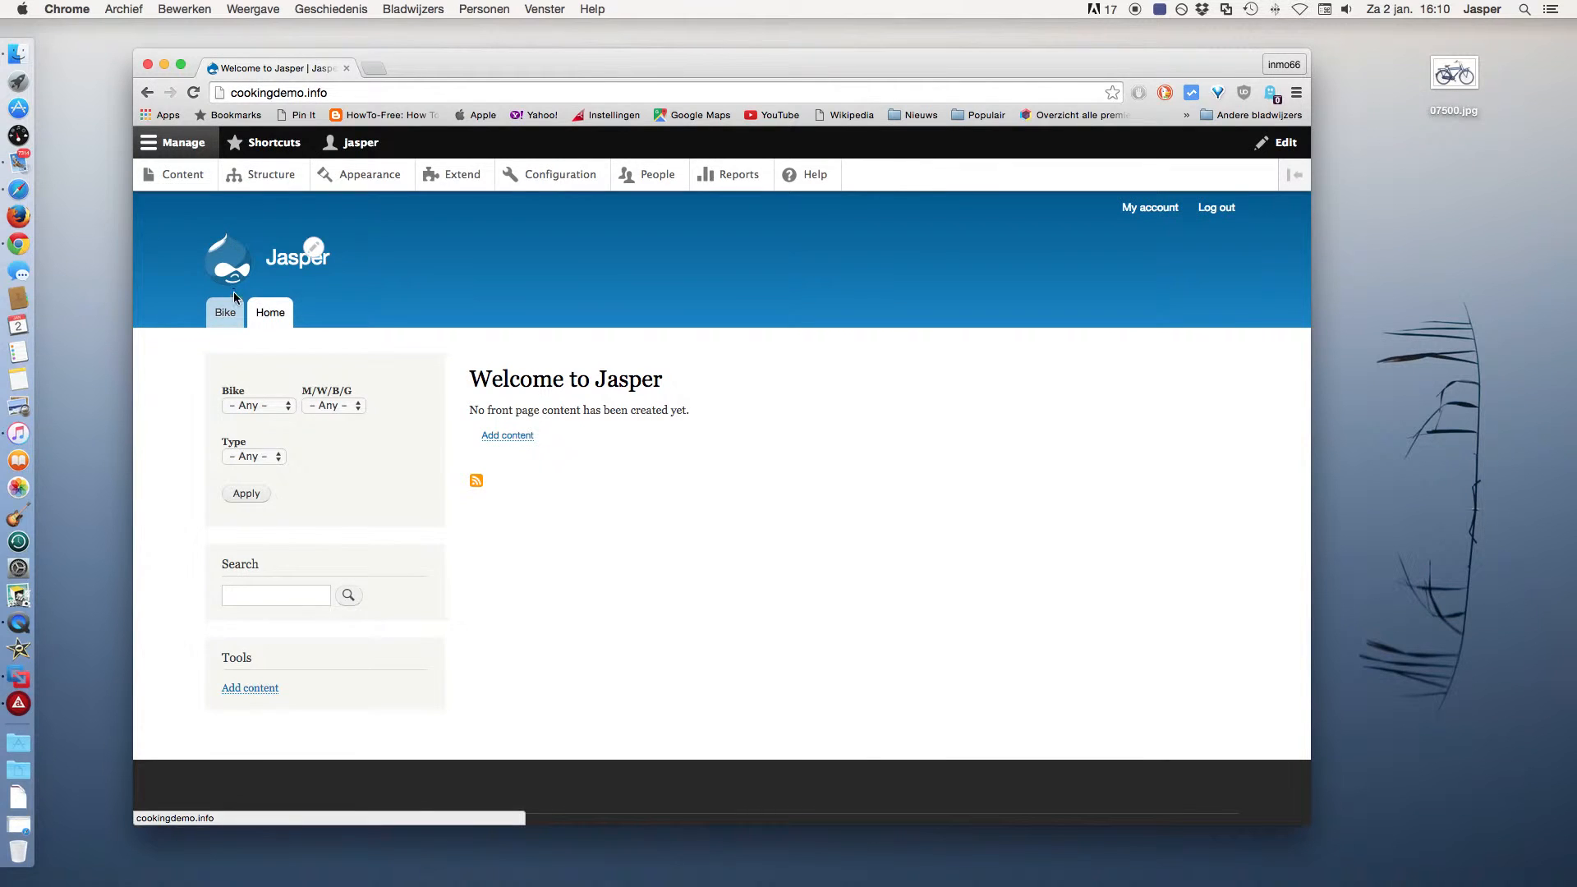
Apply the bike filters with Bike, M/W/B/G and Type all left at Any.
left_click(256, 407)
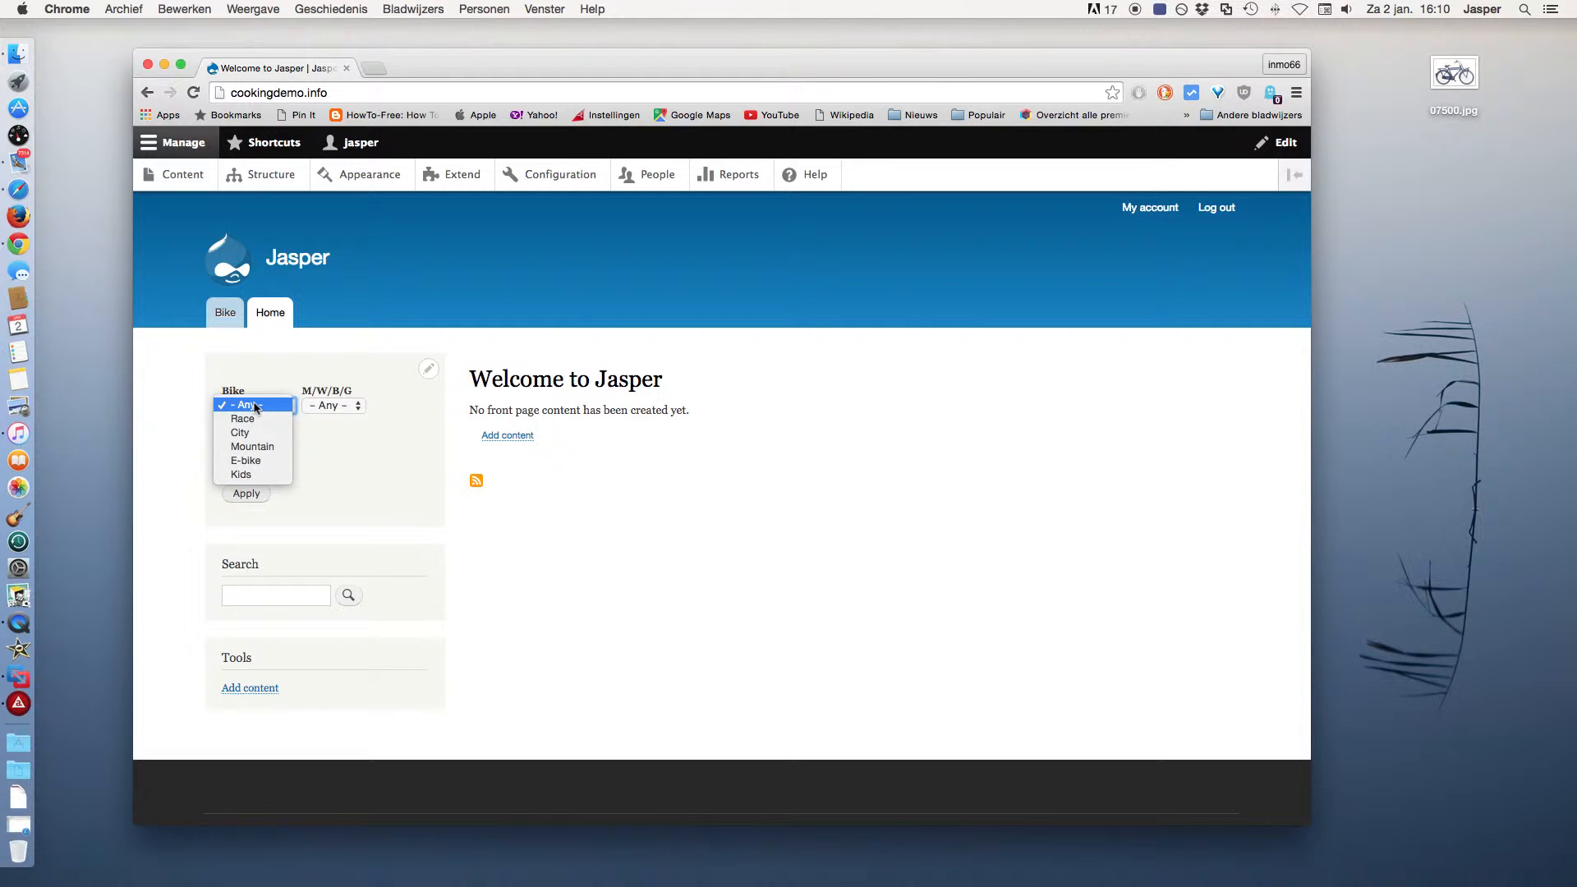
left_click(337, 411)
left_click(337, 411)
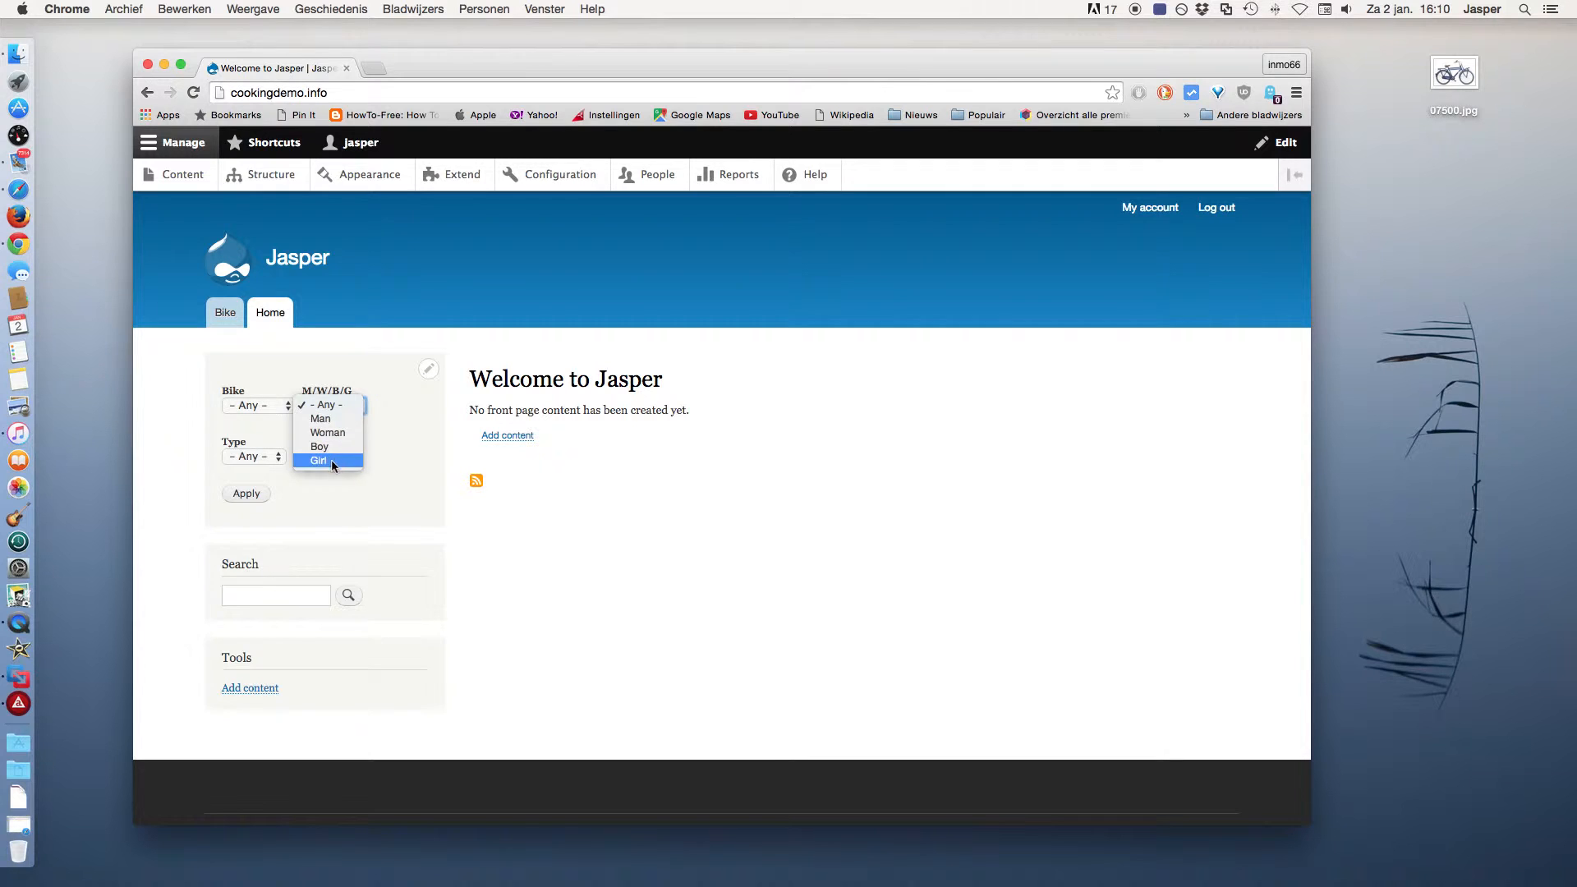
left_click(372, 464)
left_click(259, 456)
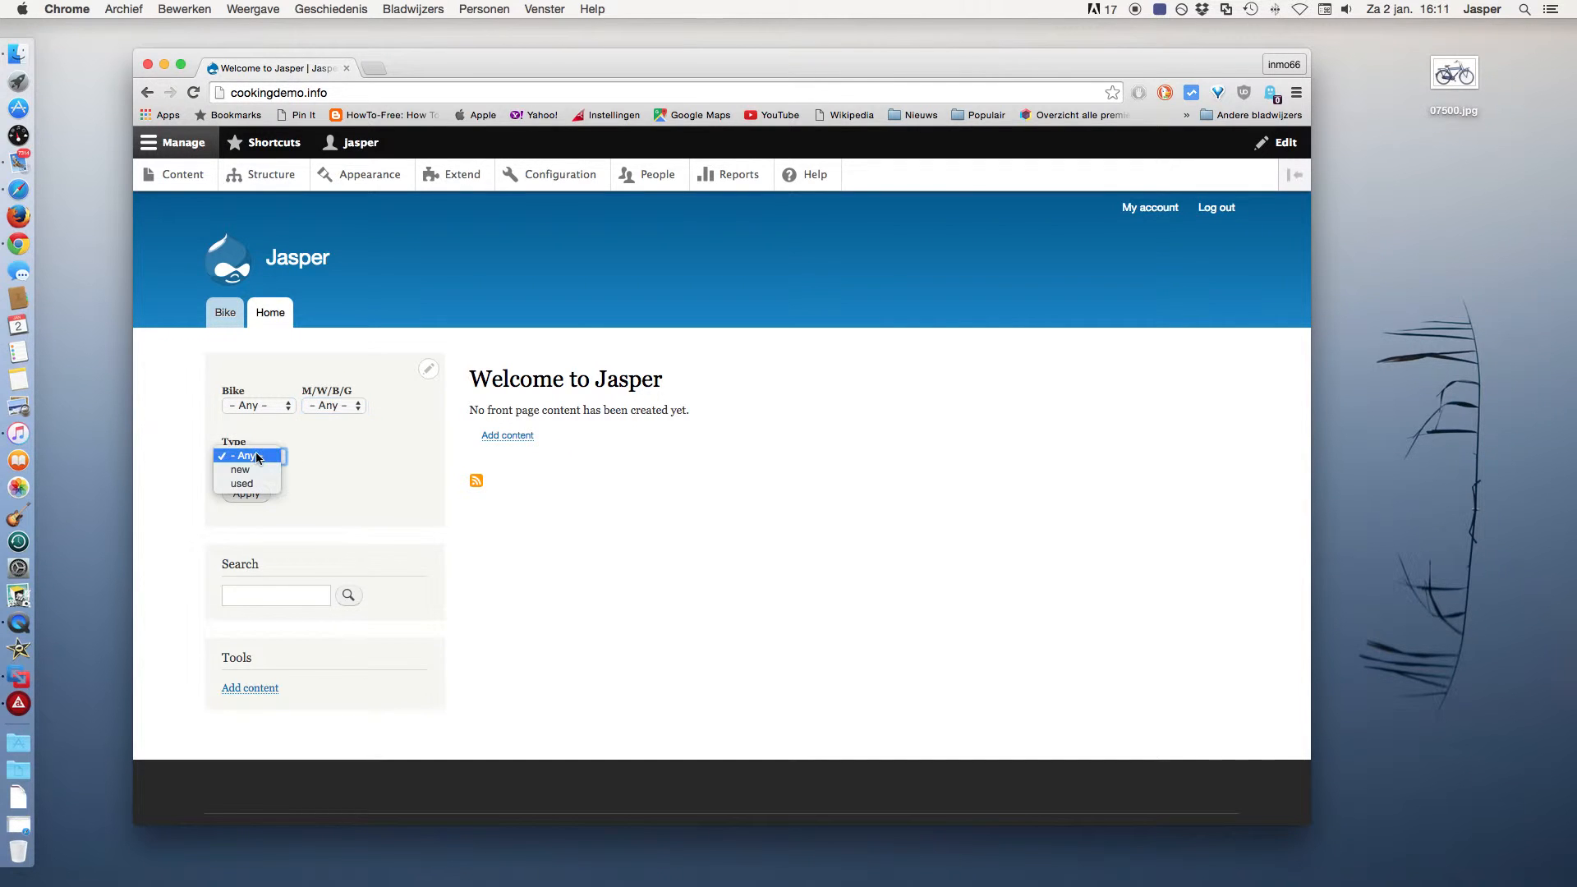
left_click(329, 480)
left_click(256, 495)
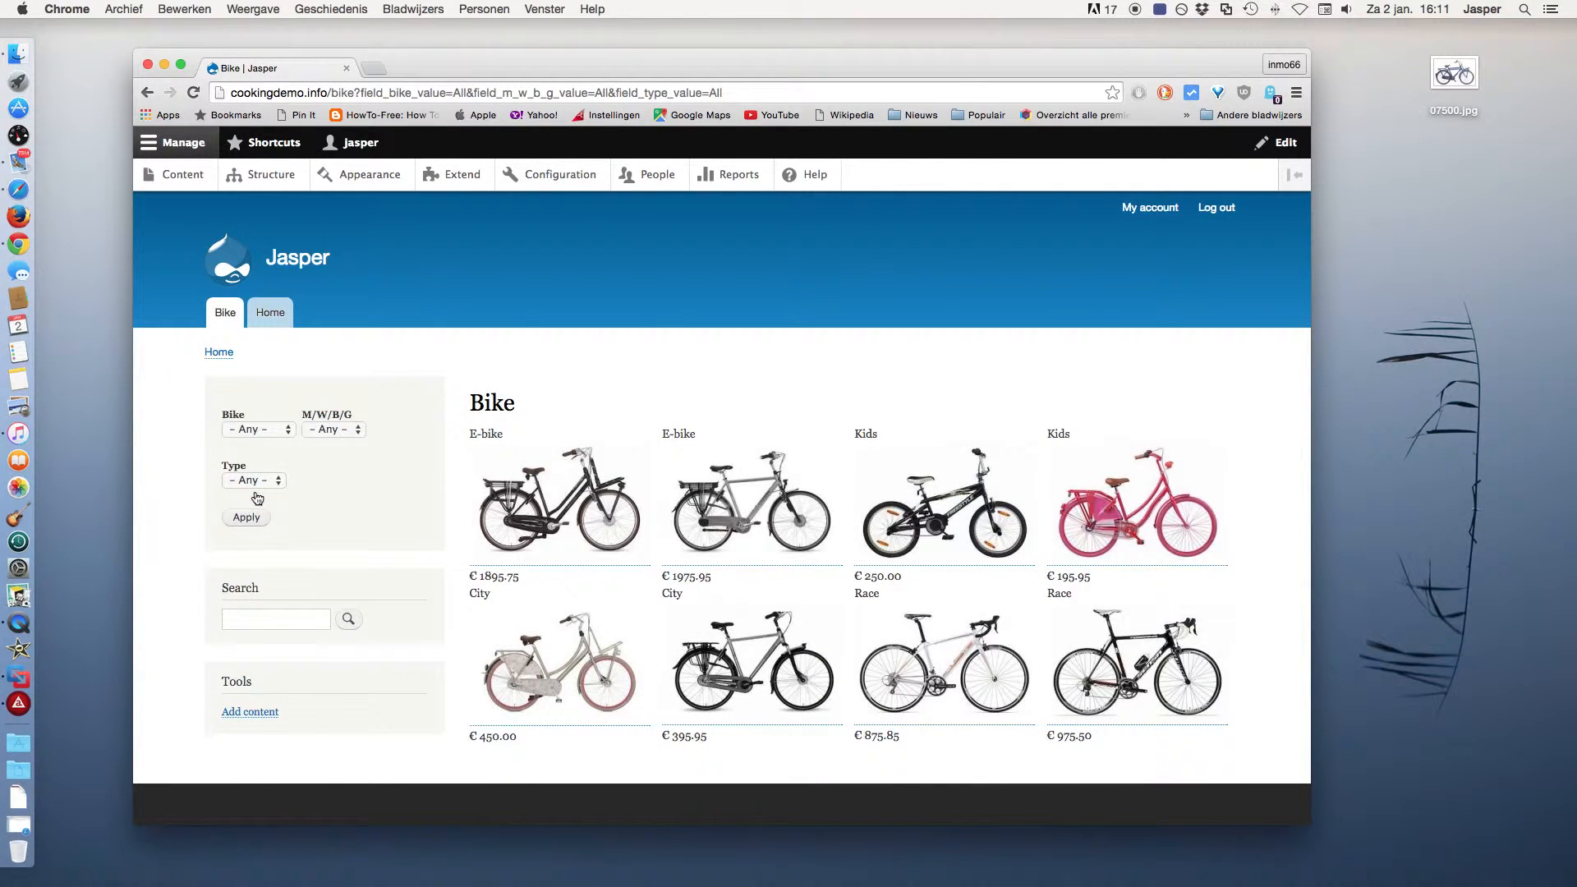
Filter the bike list to Race and new, view Race bike man, then go to Configuration.
left_click(254, 428)
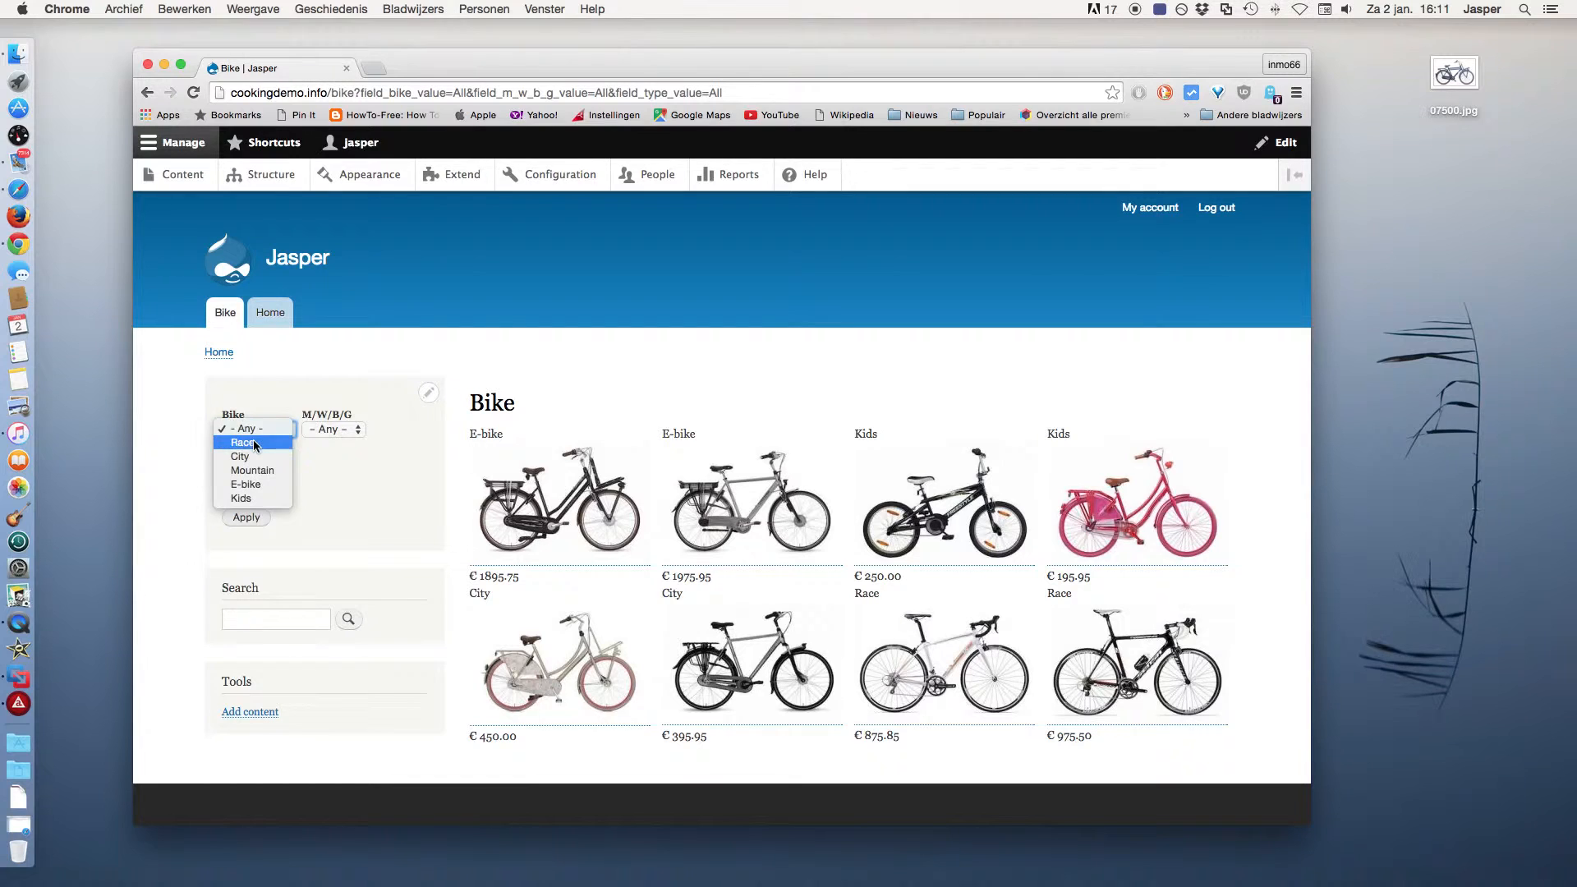
left_click(253, 444)
left_click(248, 481)
left_click(243, 494)
left_click(248, 519)
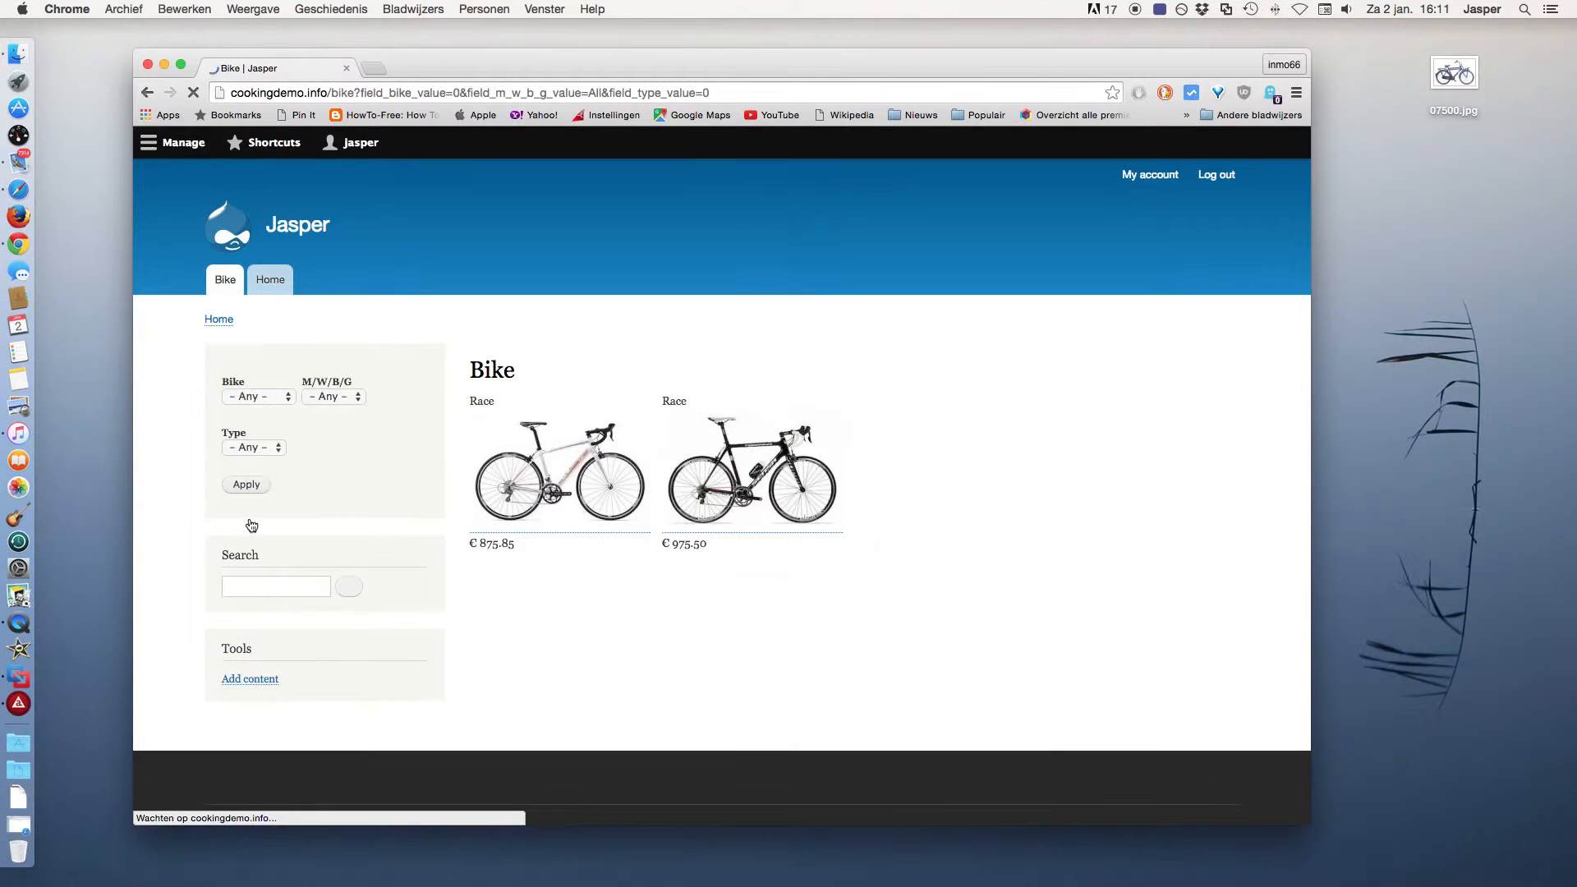
left_click(765, 494)
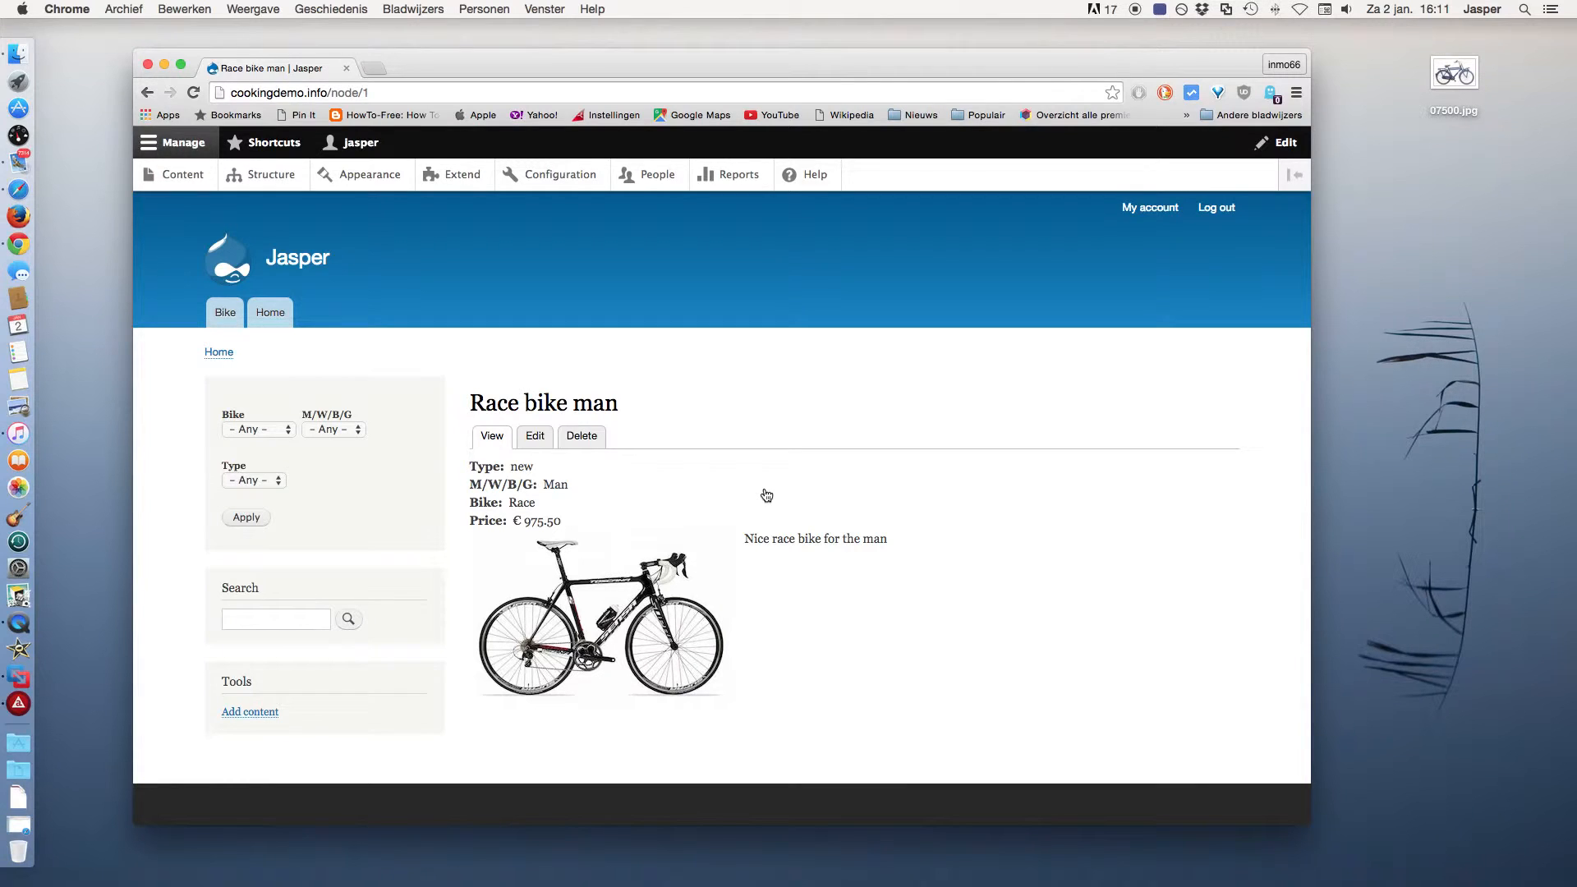
left_click(563, 177)
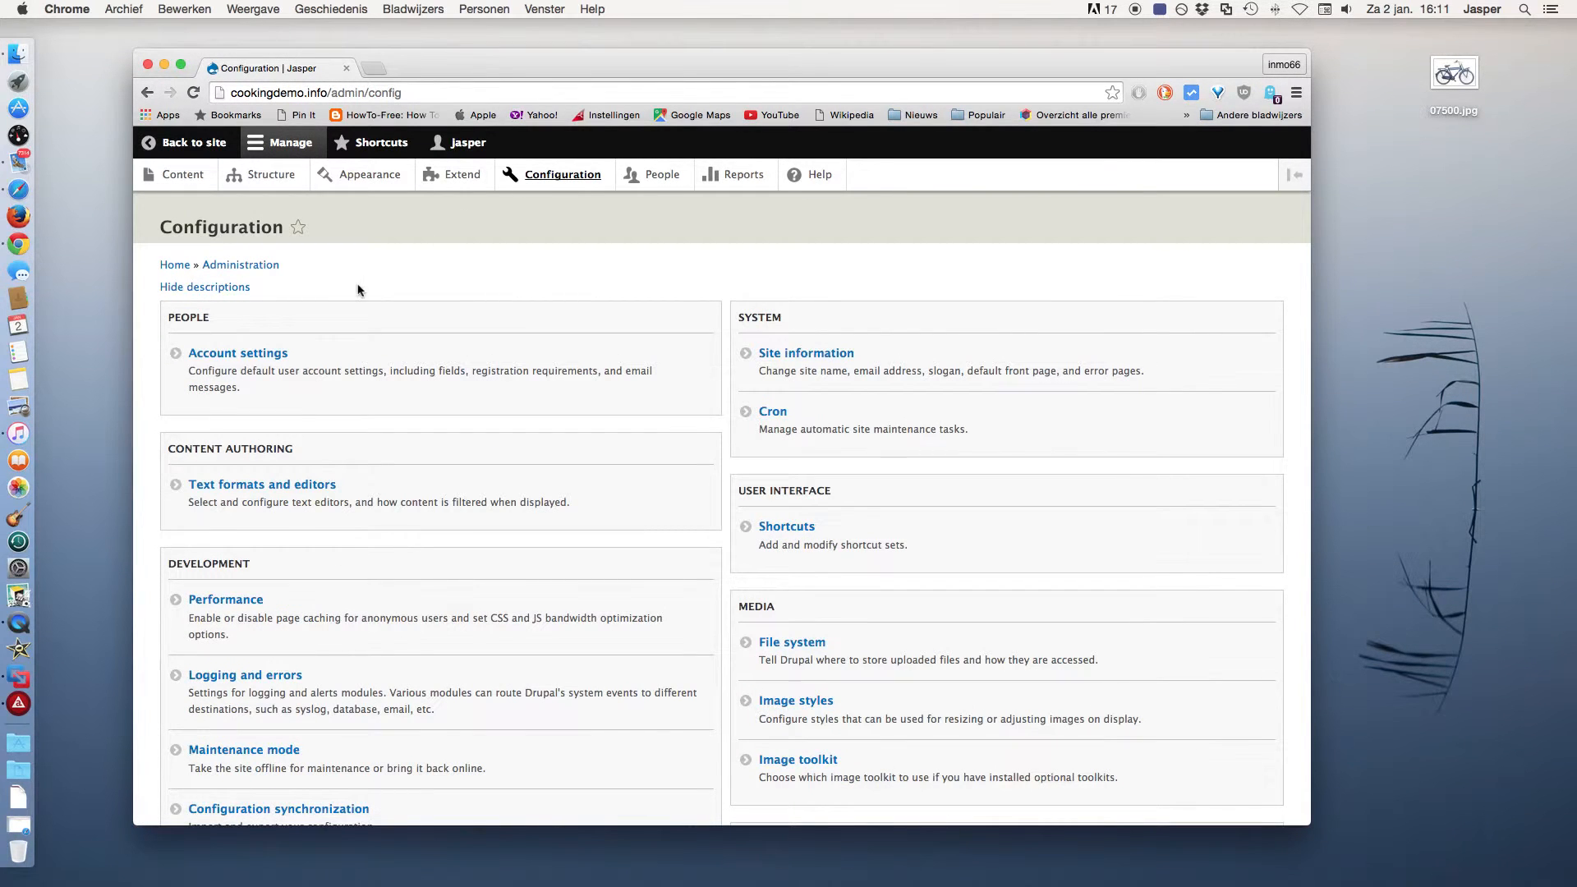
Set Who can register accounts to Visitors, no approval required, and save the account settings.
left_click(265, 355)
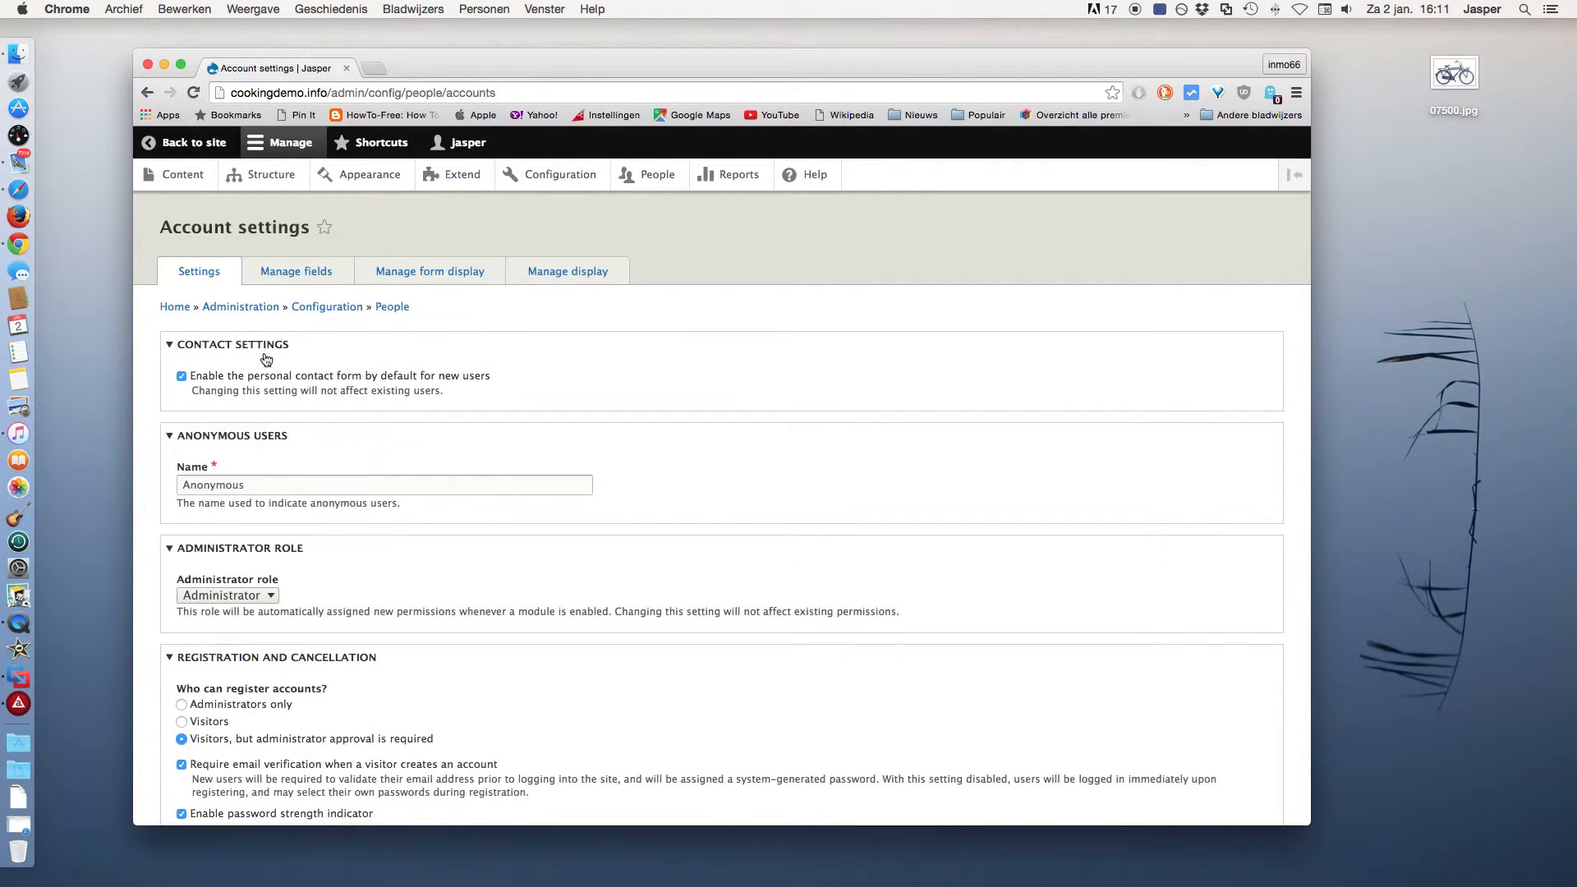
scroll(402, 363, "down", 3)
scroll(403, 363, "down", 4)
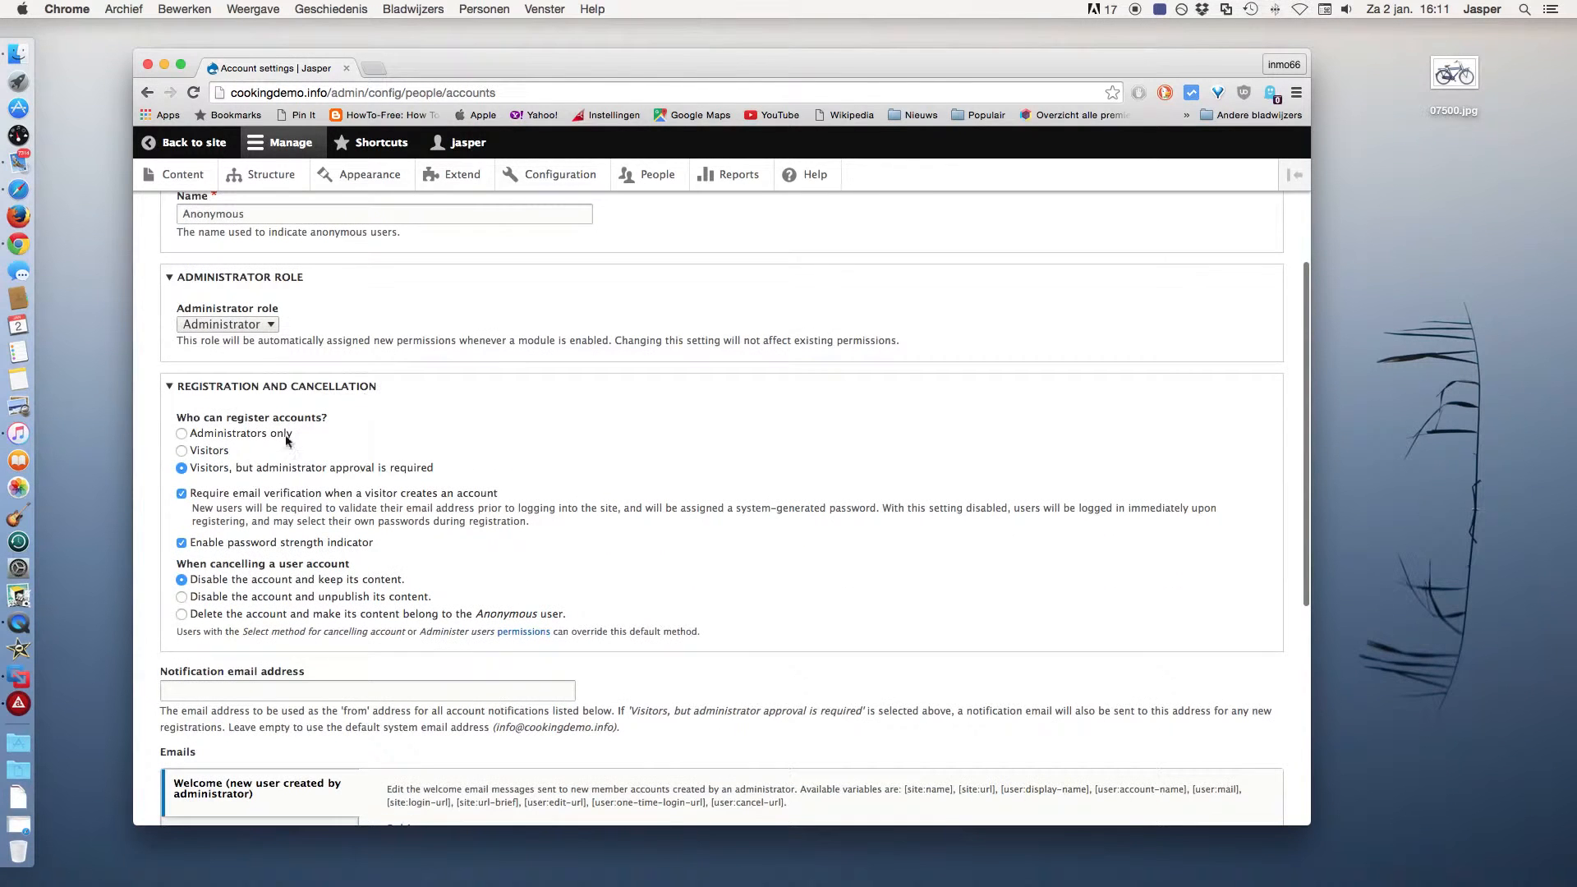
left_click(205, 458)
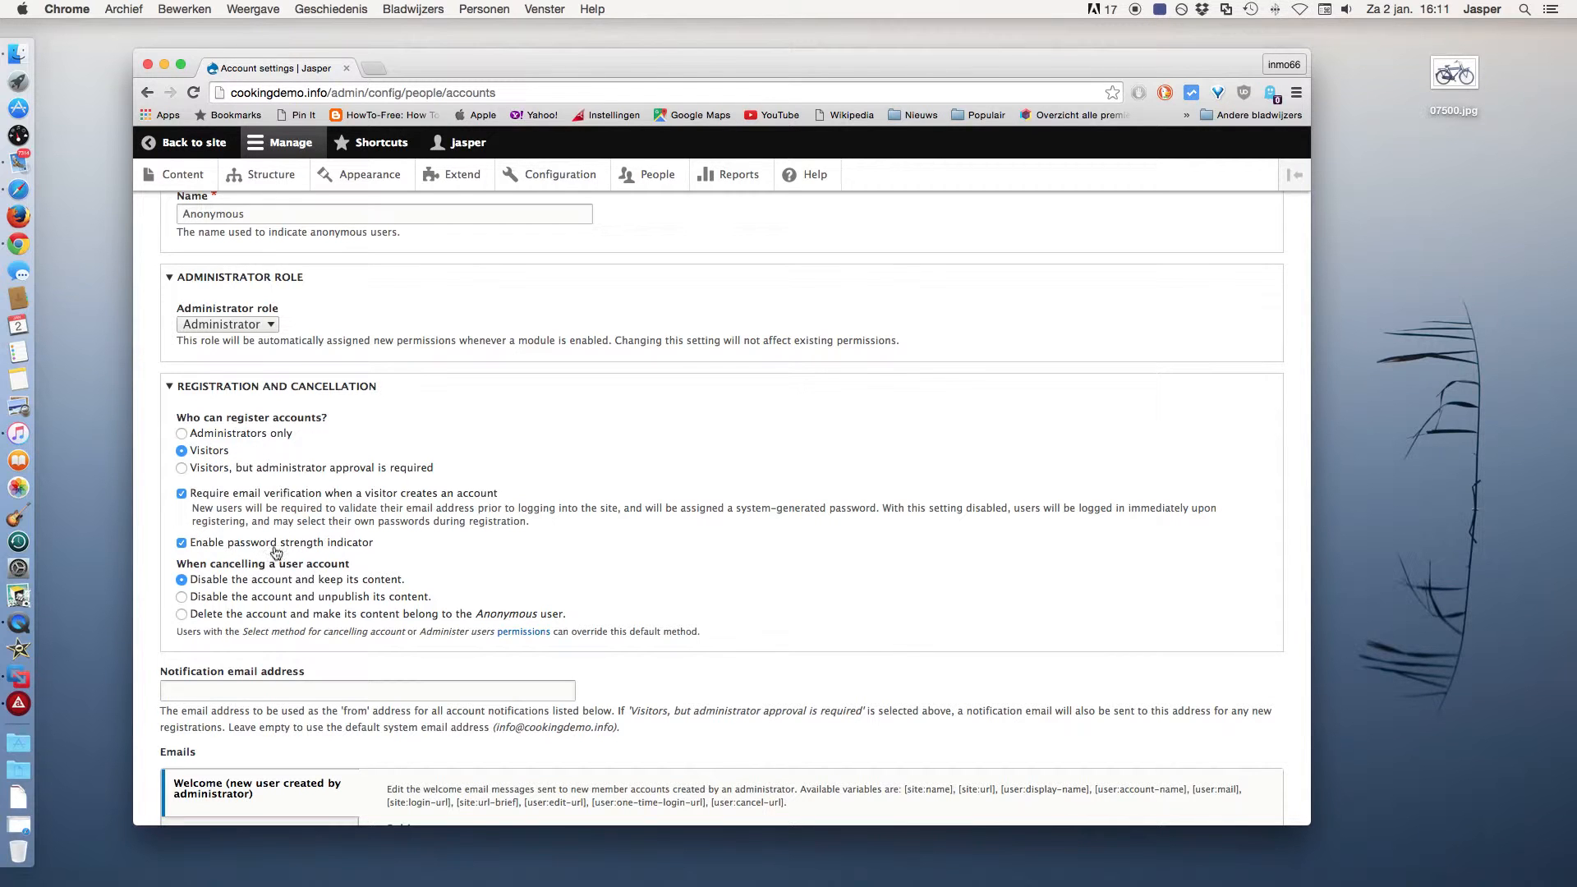
scroll(276, 552, "down", 5)
scroll(274, 547, "down", 2)
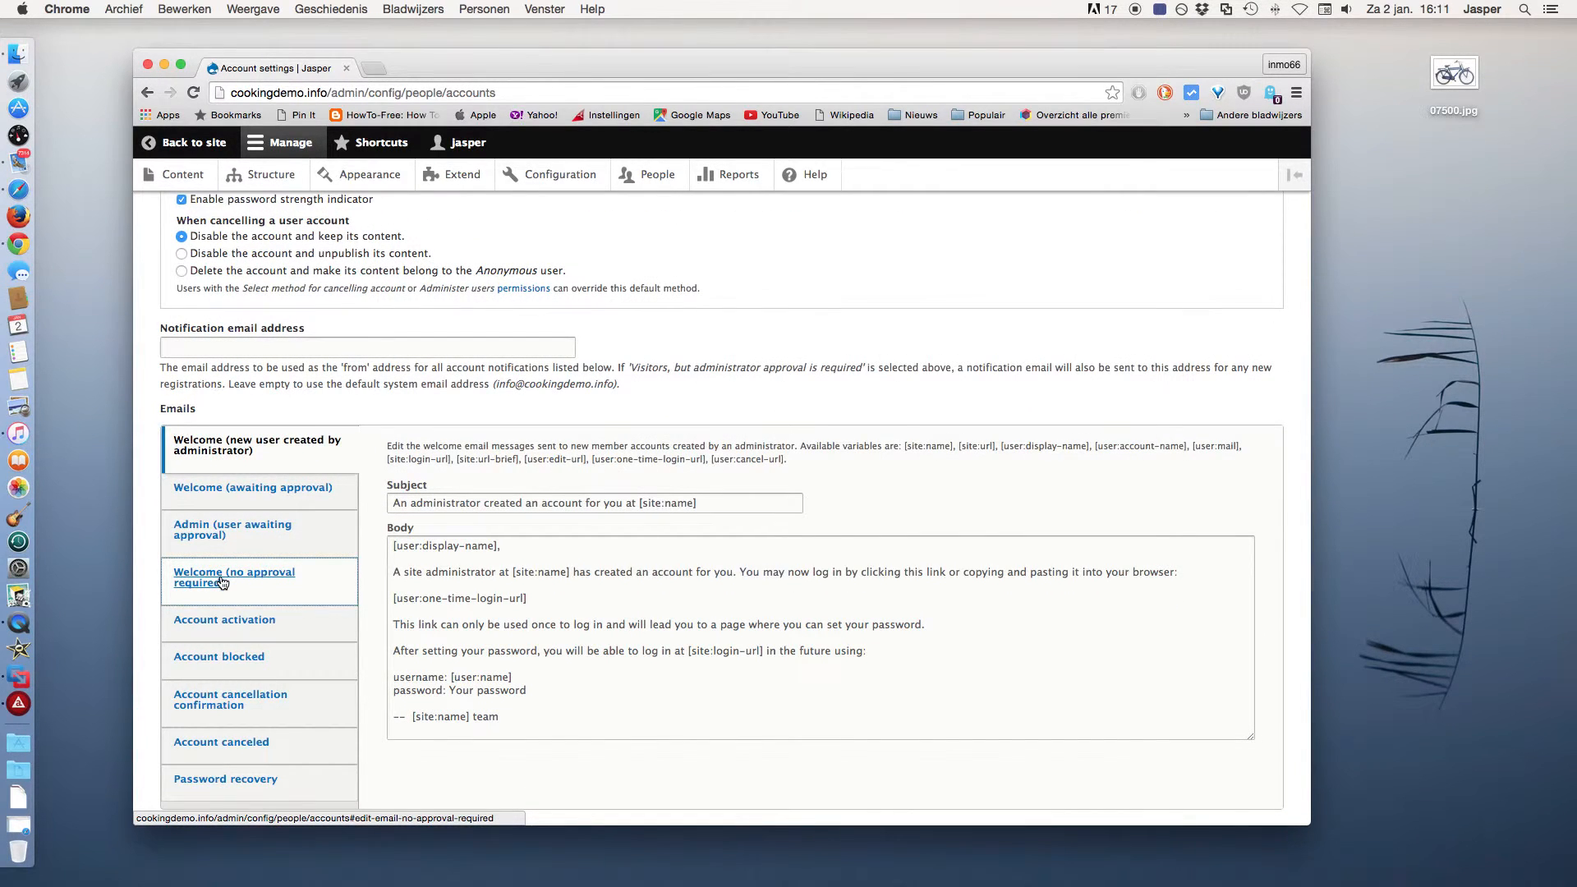
left_click(222, 582)
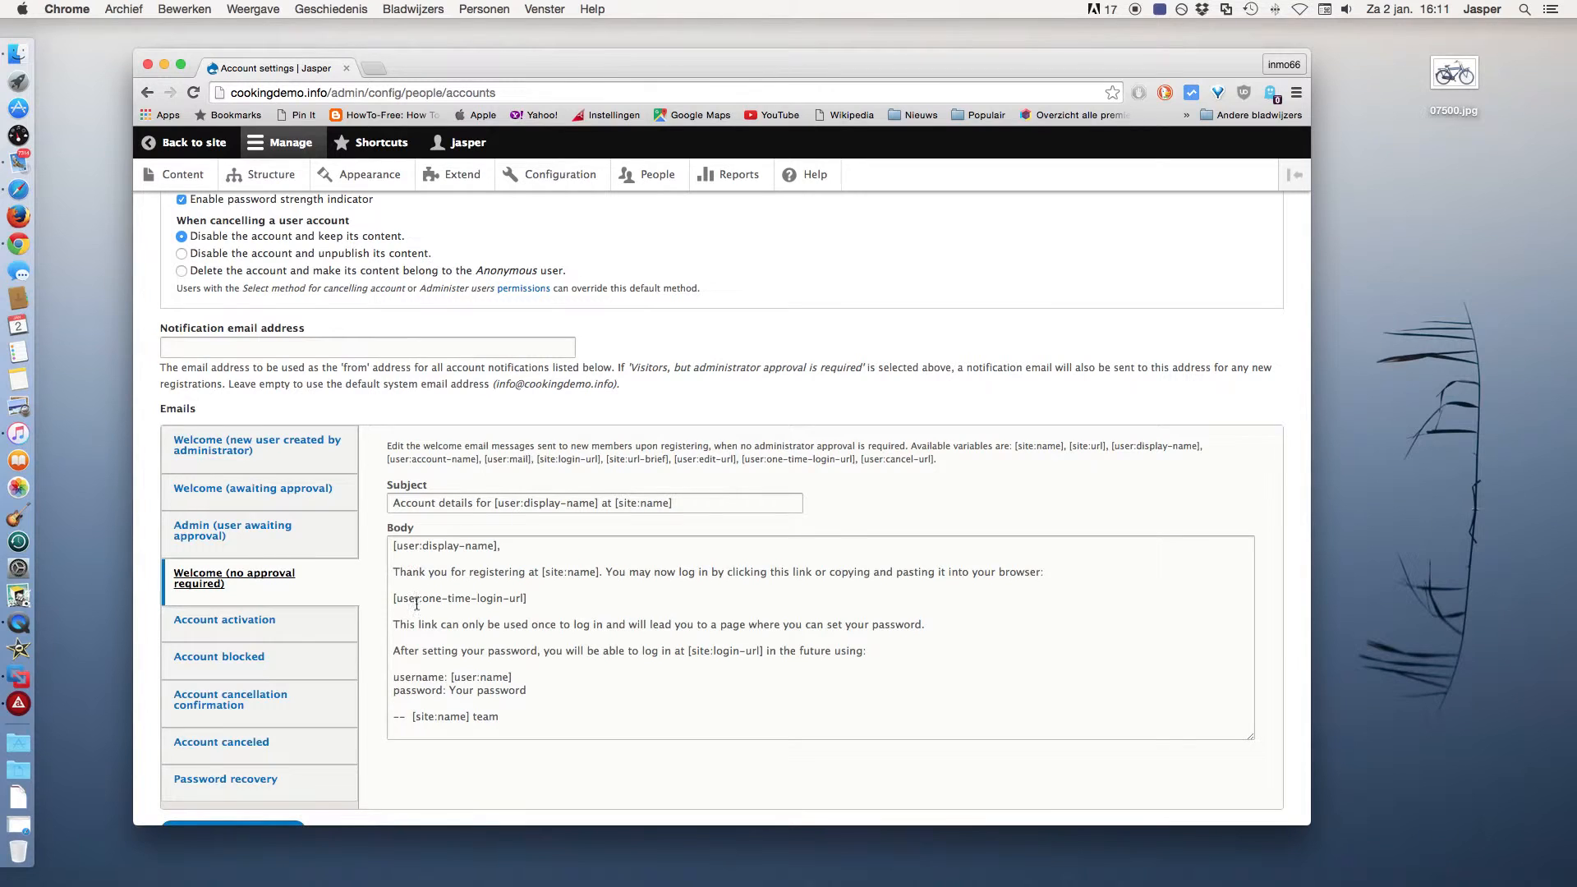
scroll(416, 705, "down", 2)
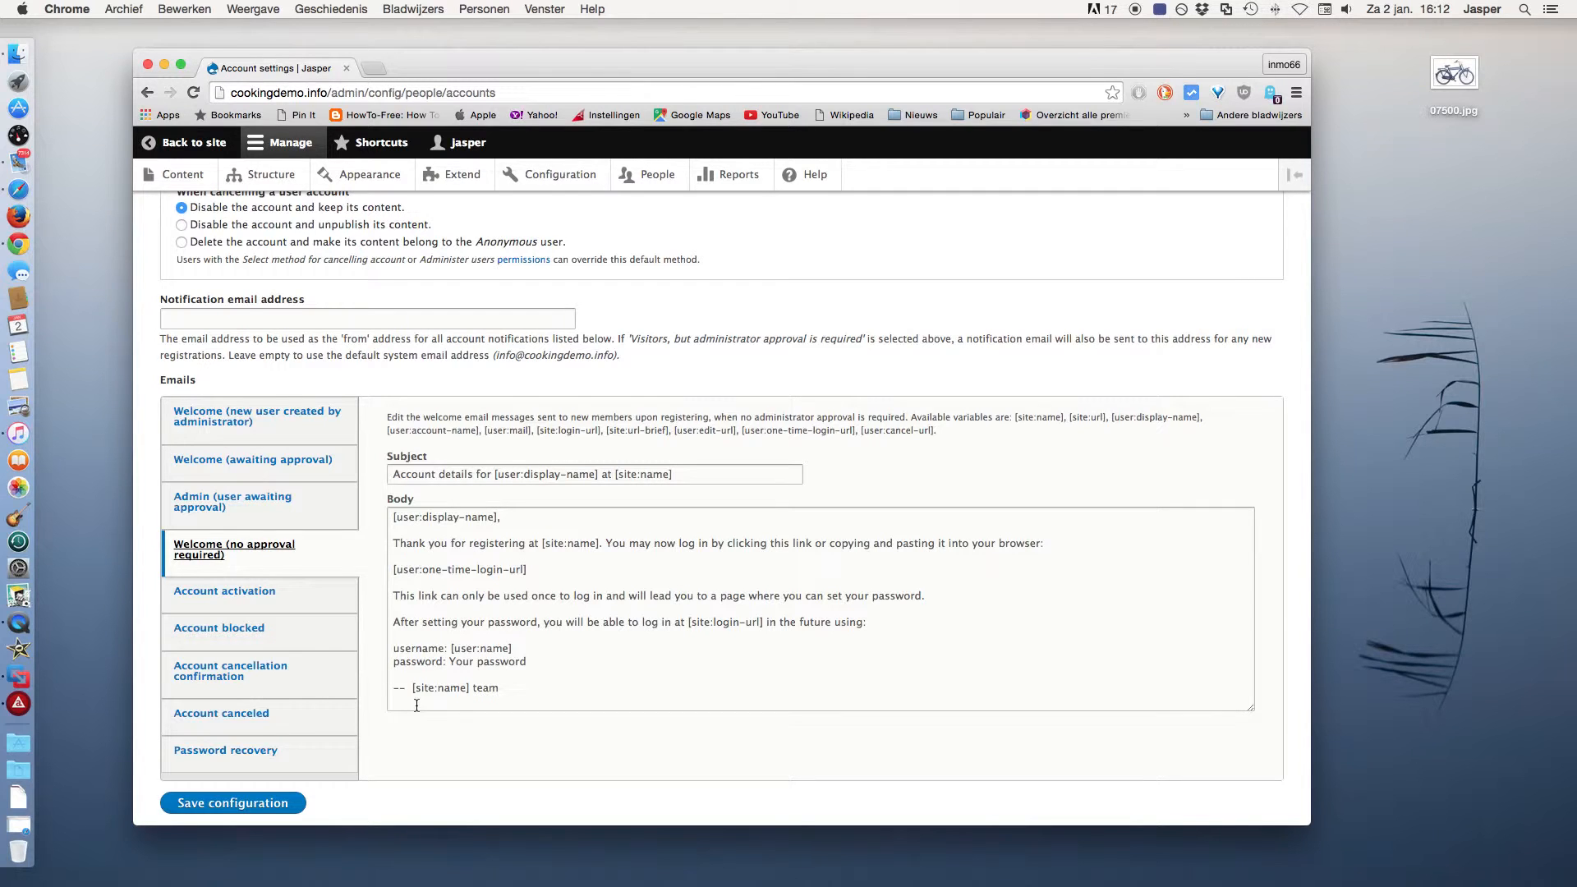
left_click(267, 805)
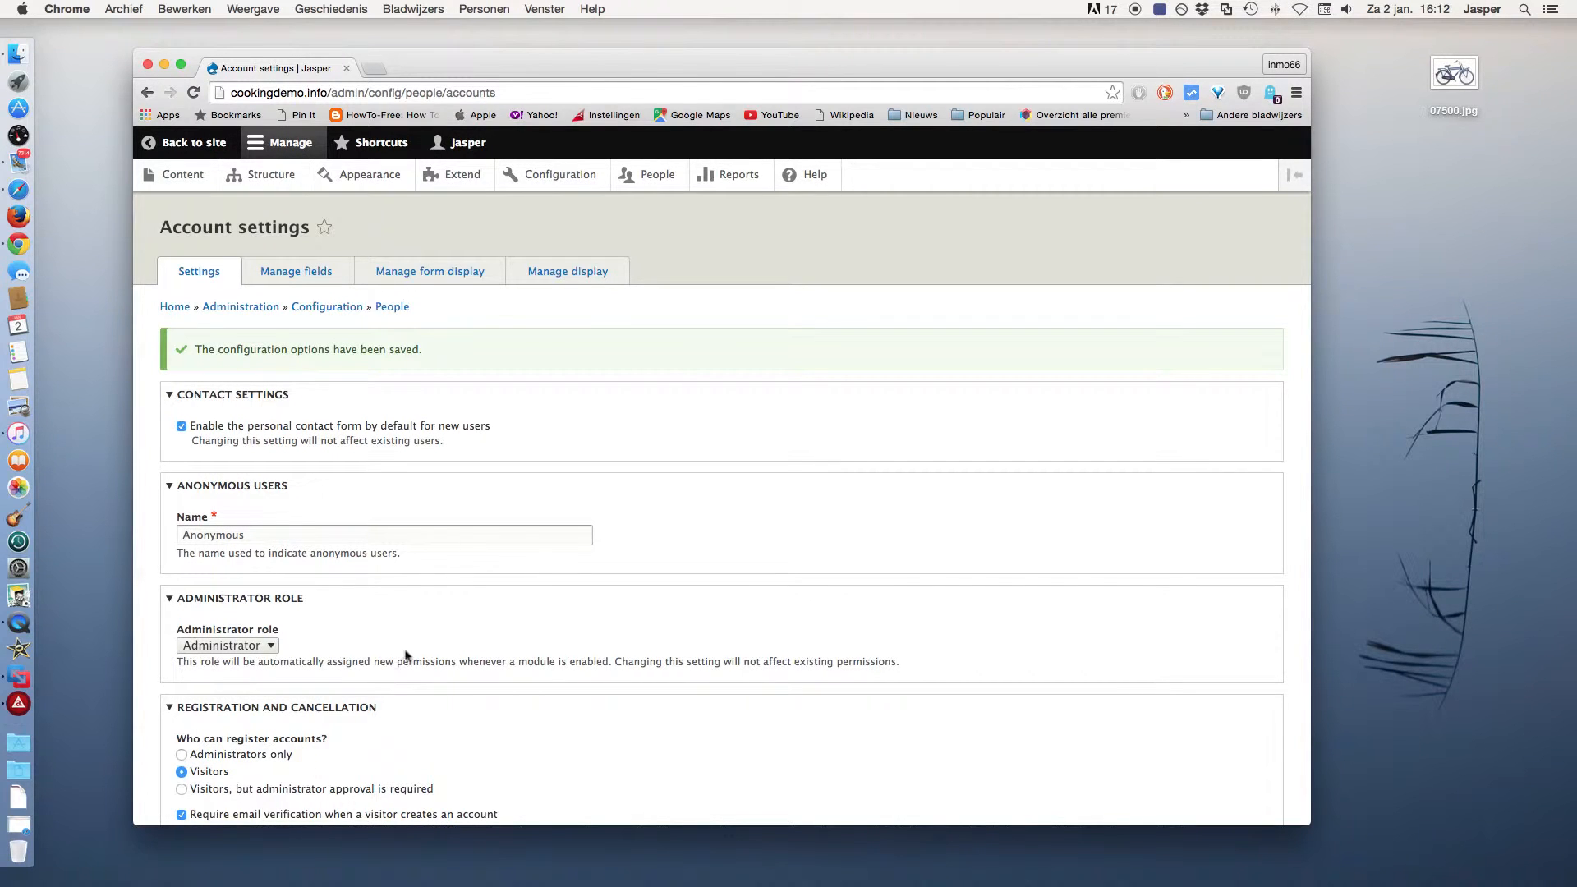
Go through People and Roles to the Permissions table for all roles.
left_click(654, 183)
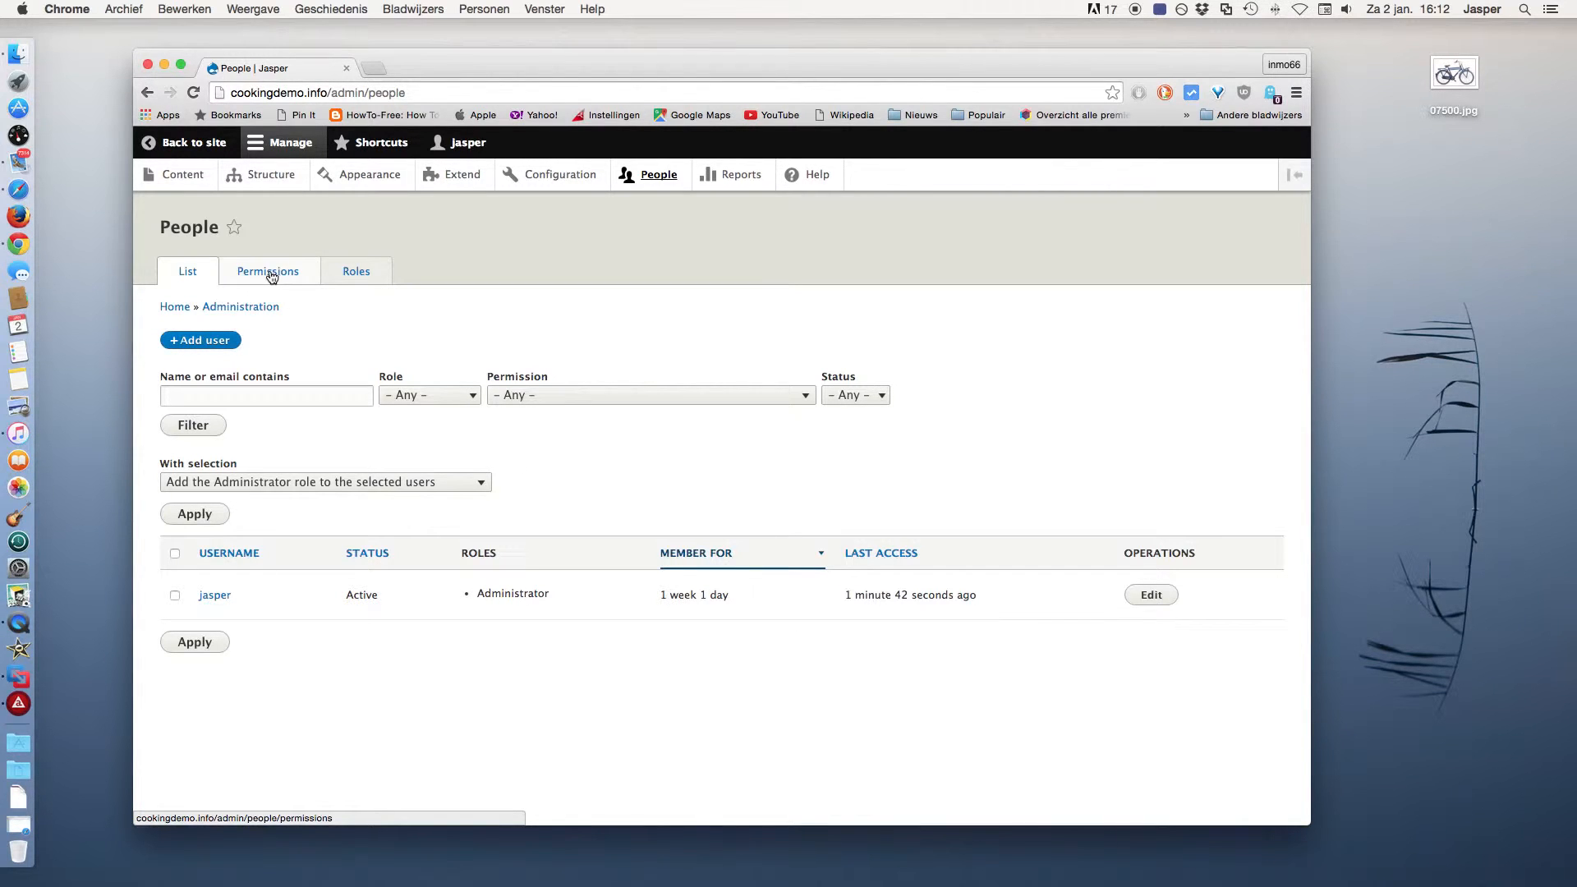
left_click(357, 273)
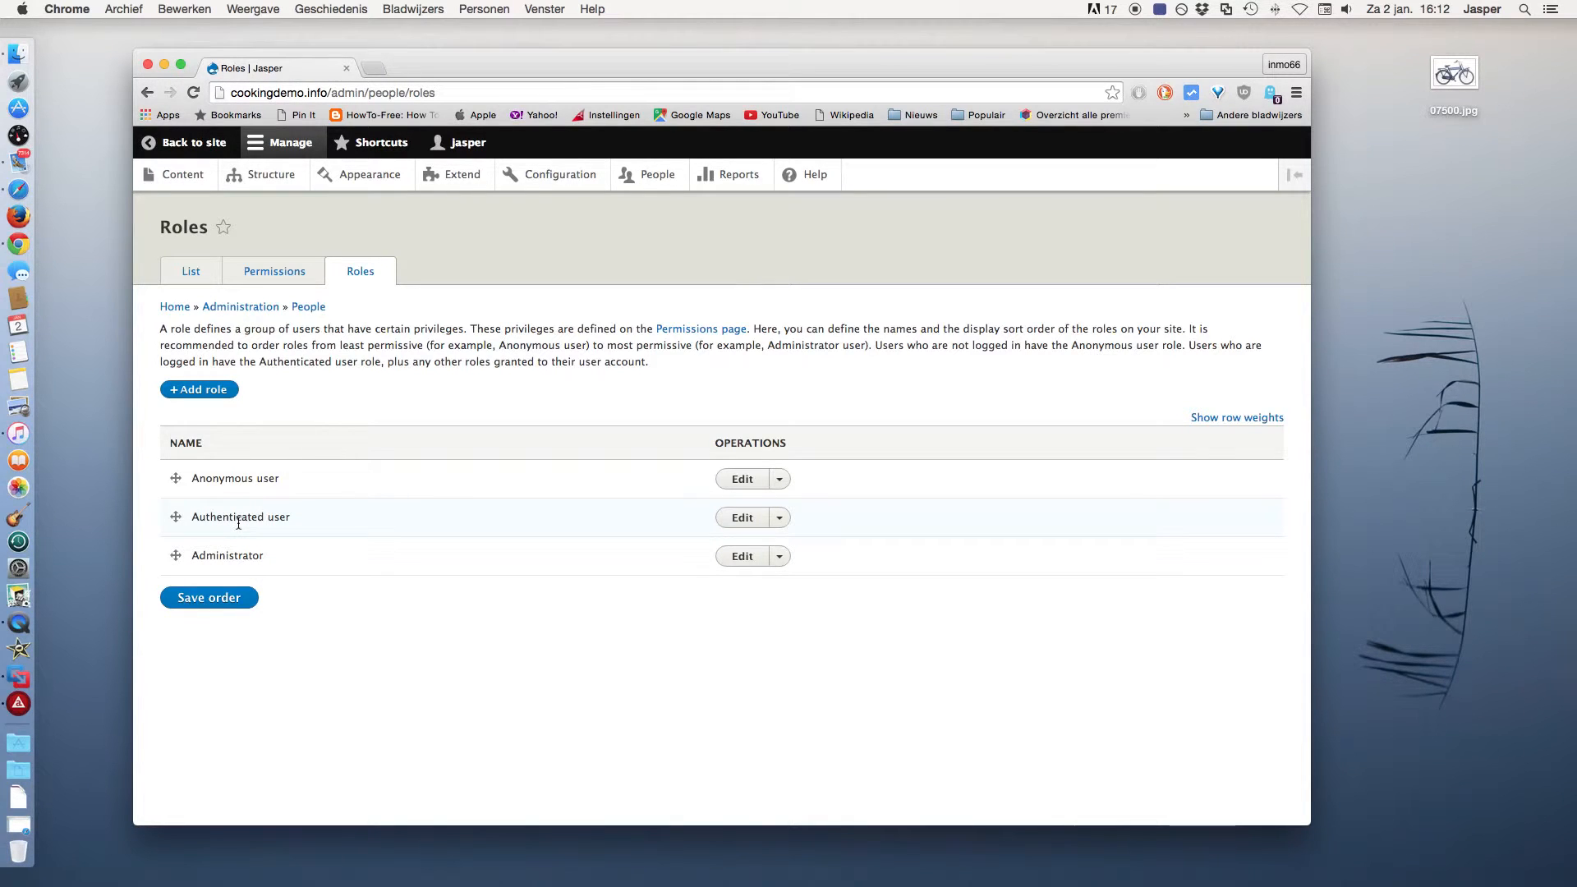
left_click(289, 271)
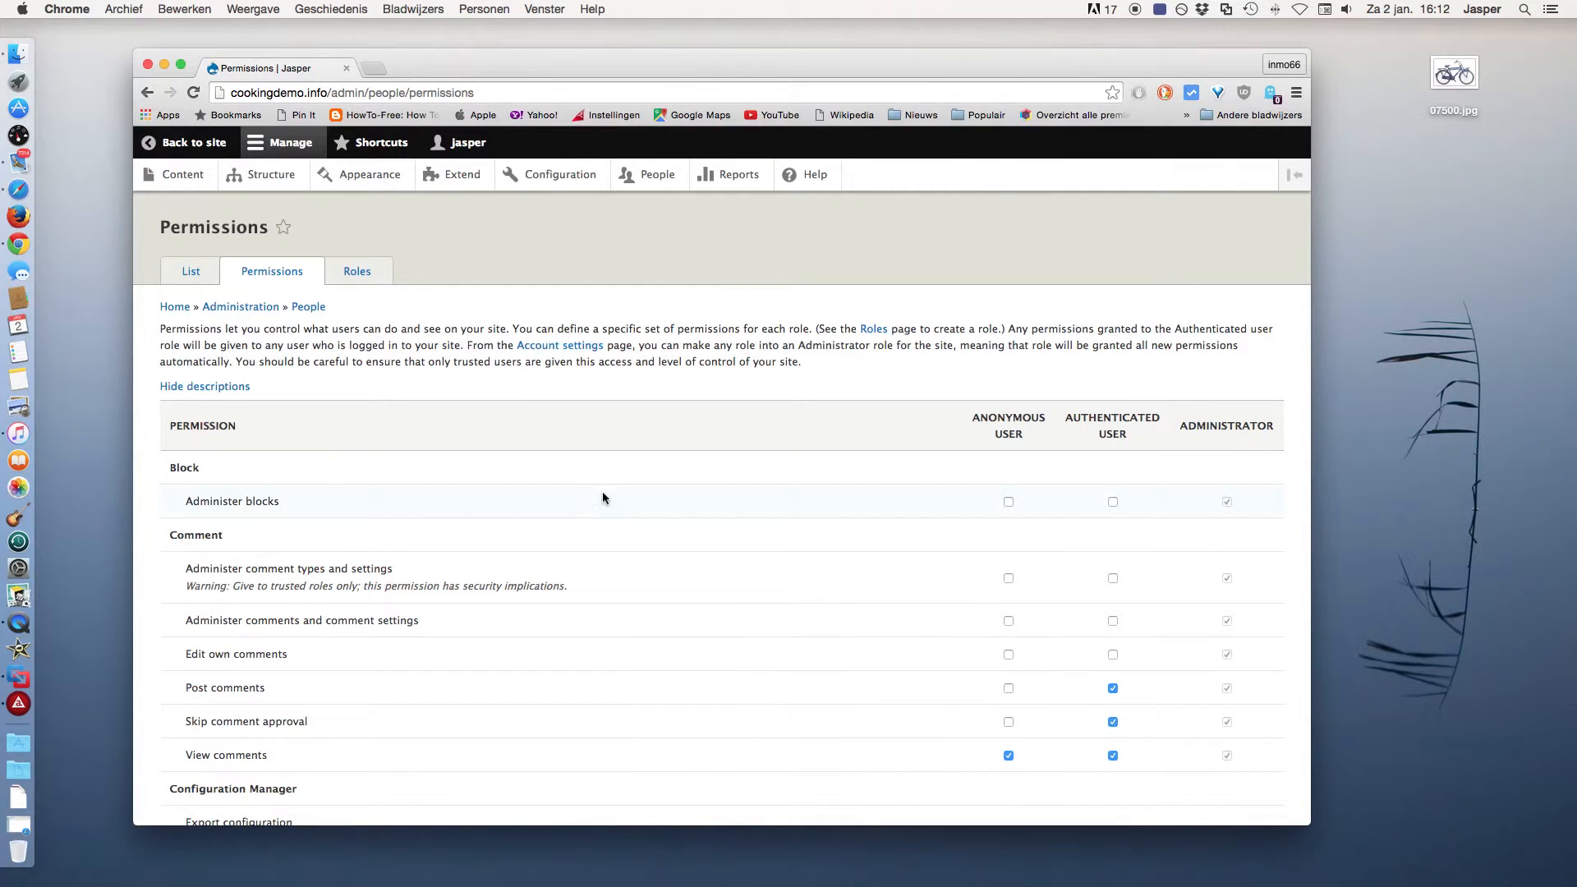
Grant Authenticated user permission to create bike content and delete their own bikes.
scroll(618, 497, "down", 5)
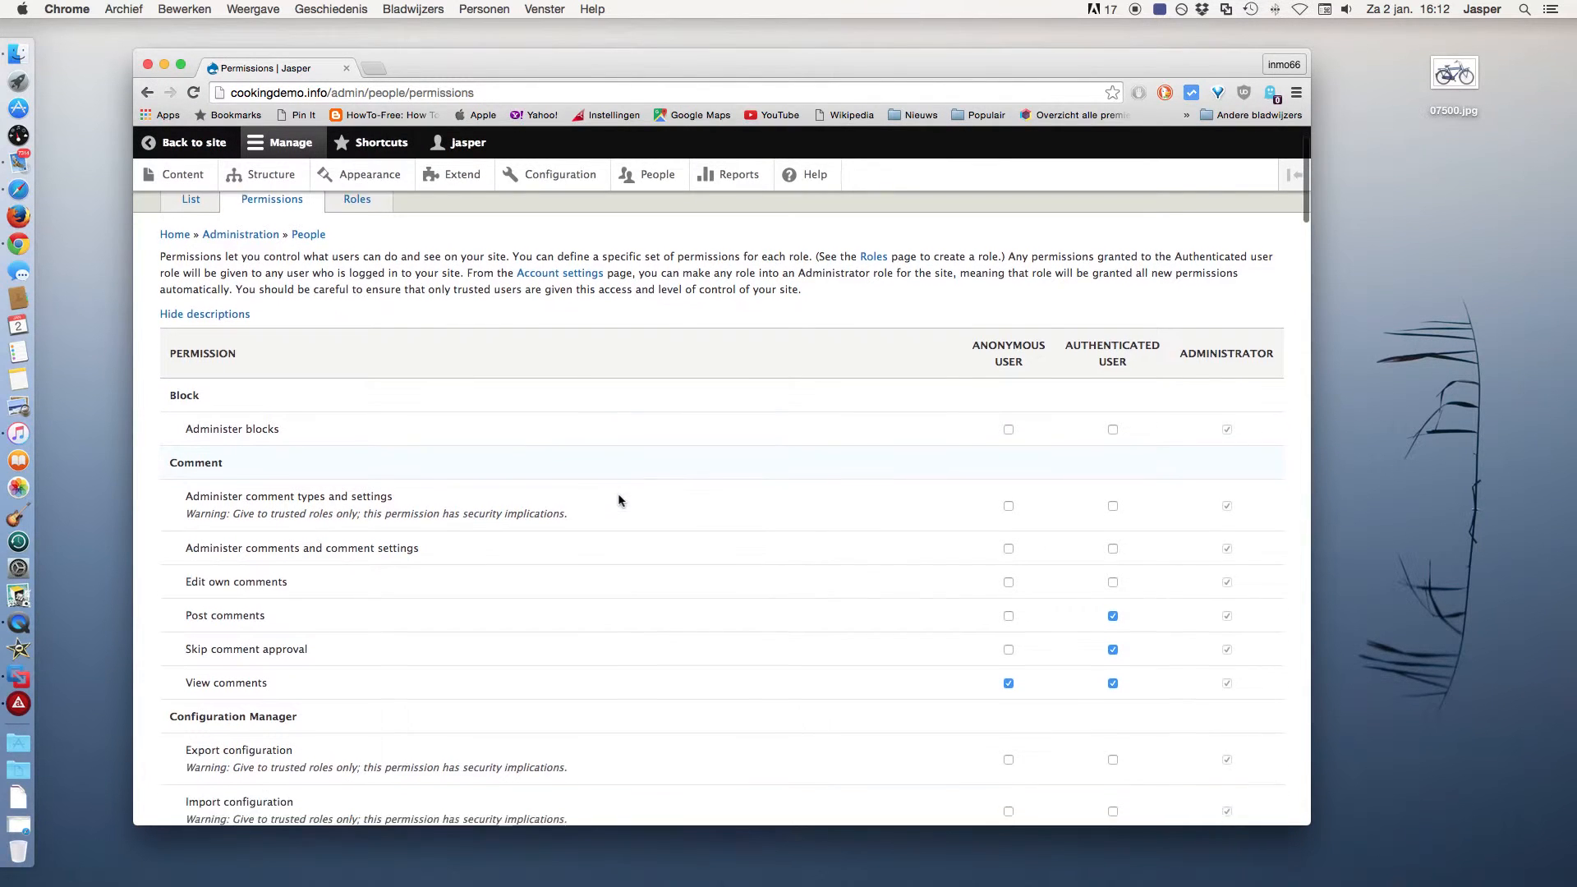
scroll(618, 499, "down", 6)
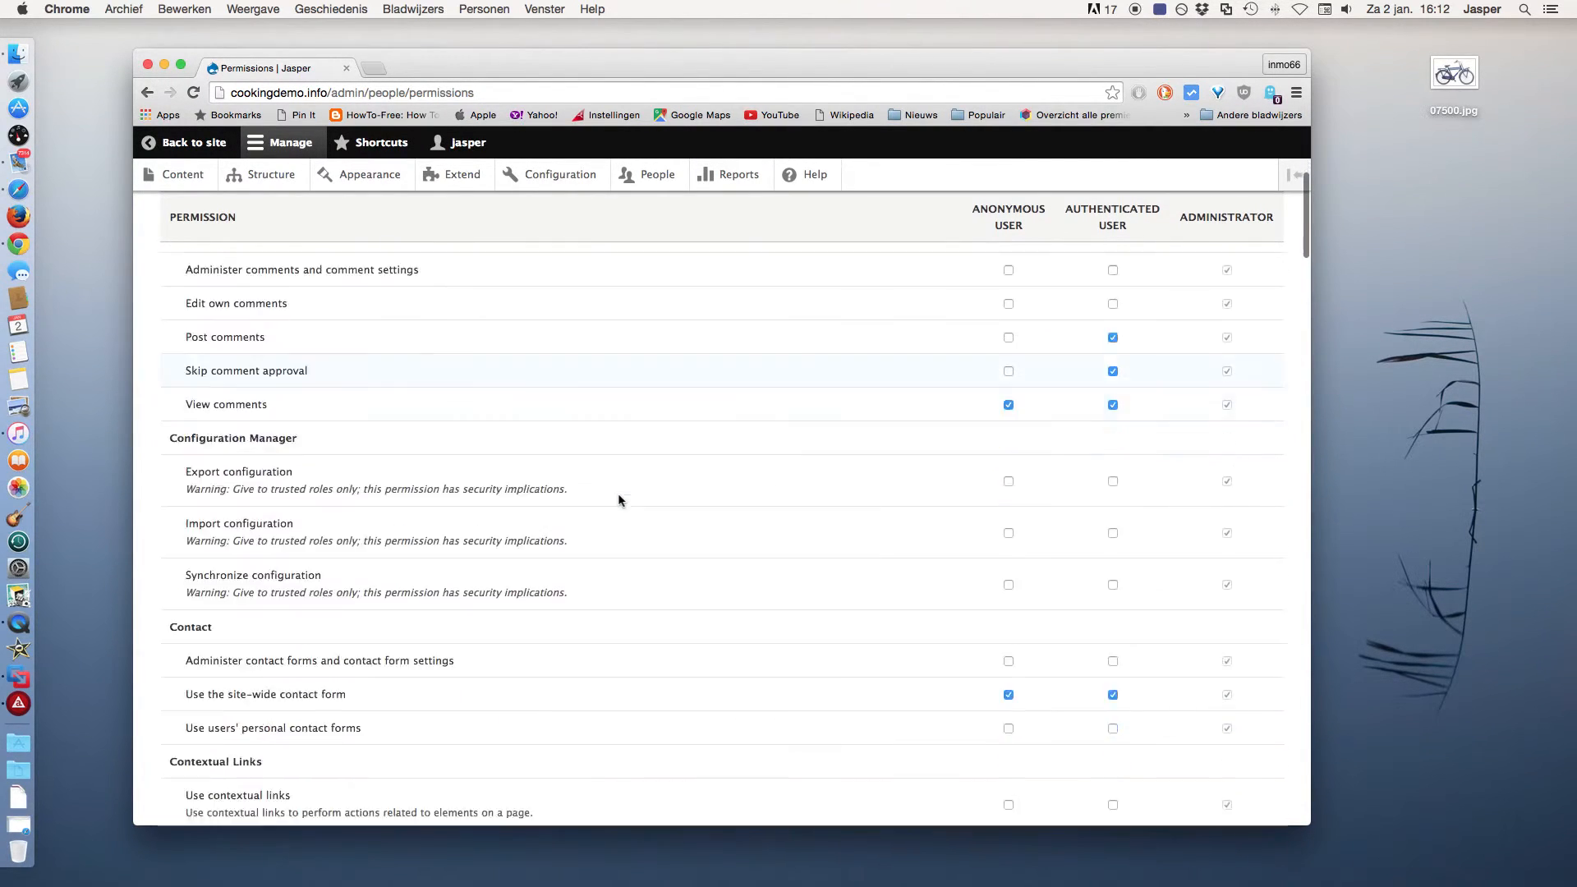
scroll(619, 499, "down", 7)
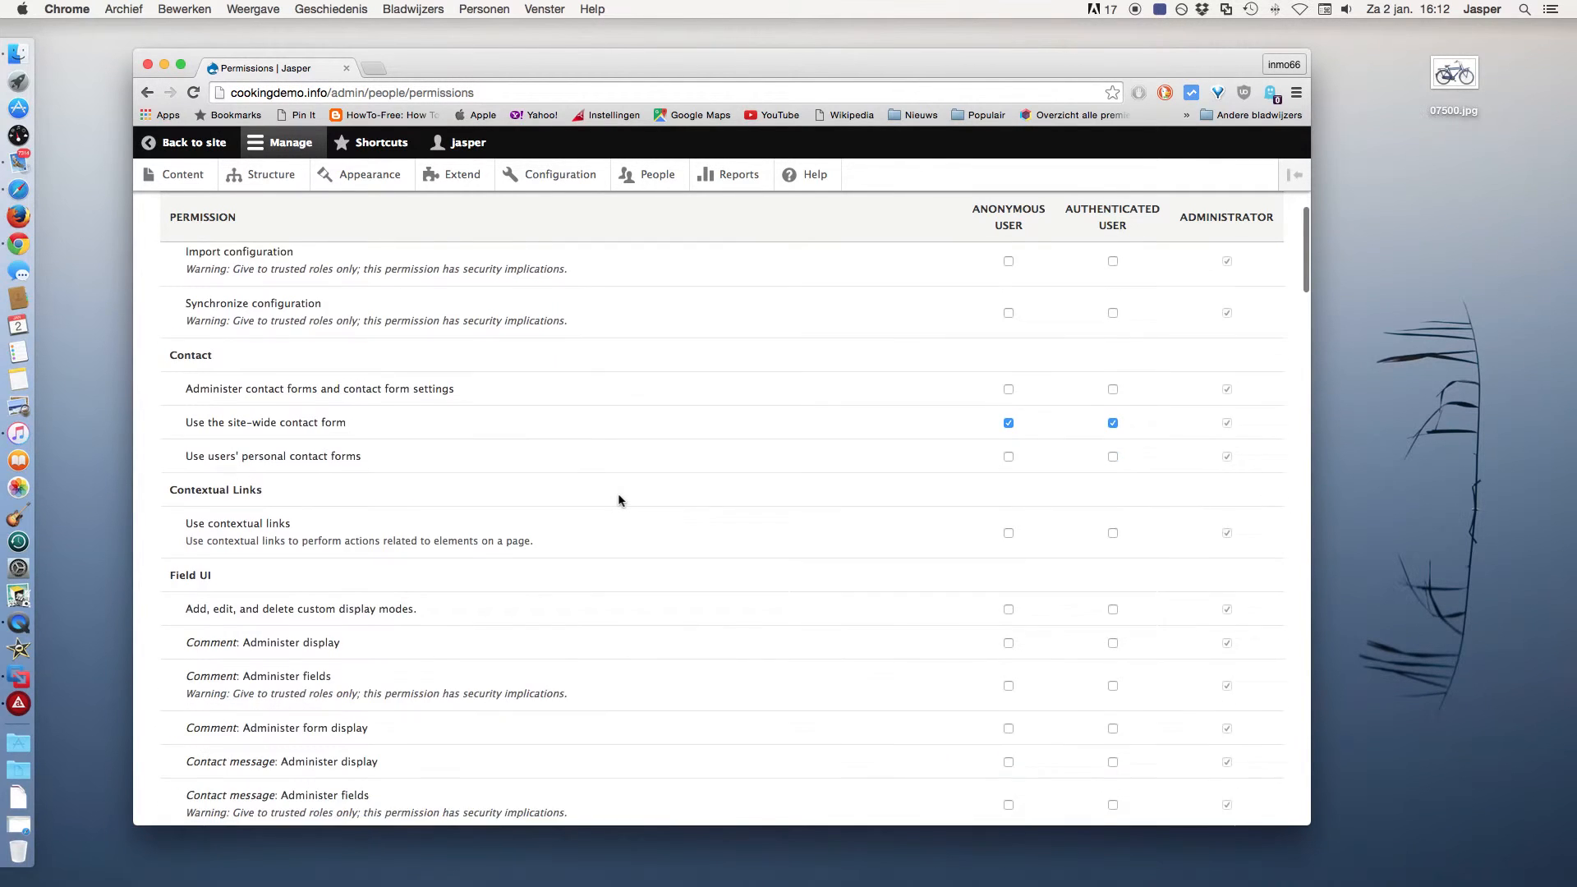
scroll(619, 499, "down", 11)
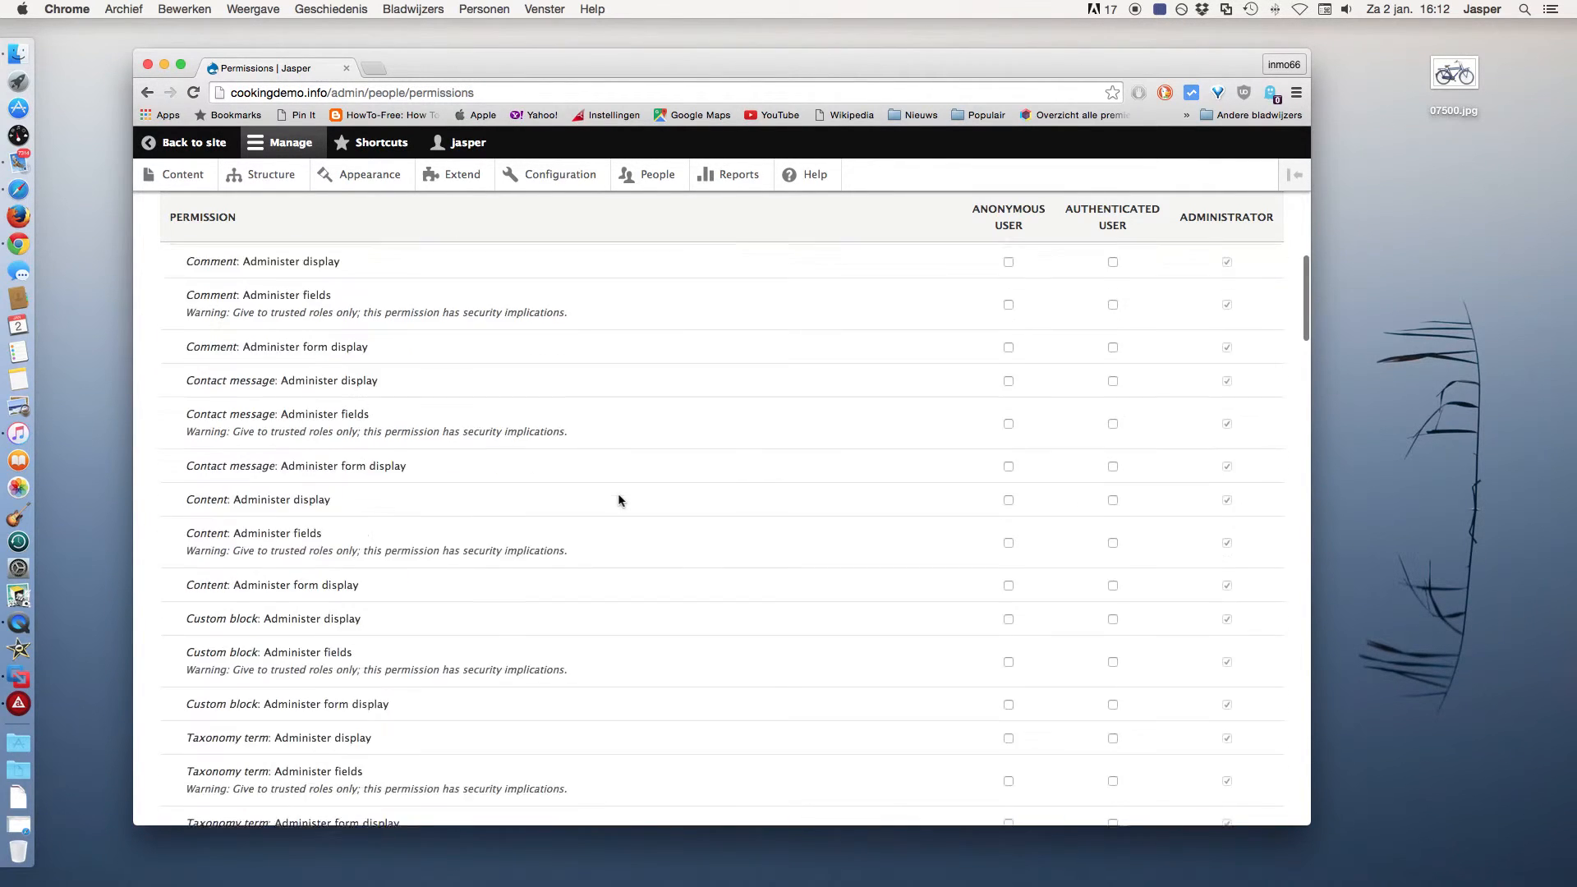
scroll(619, 499, "down", 5)
scroll(619, 499, "down", 6)
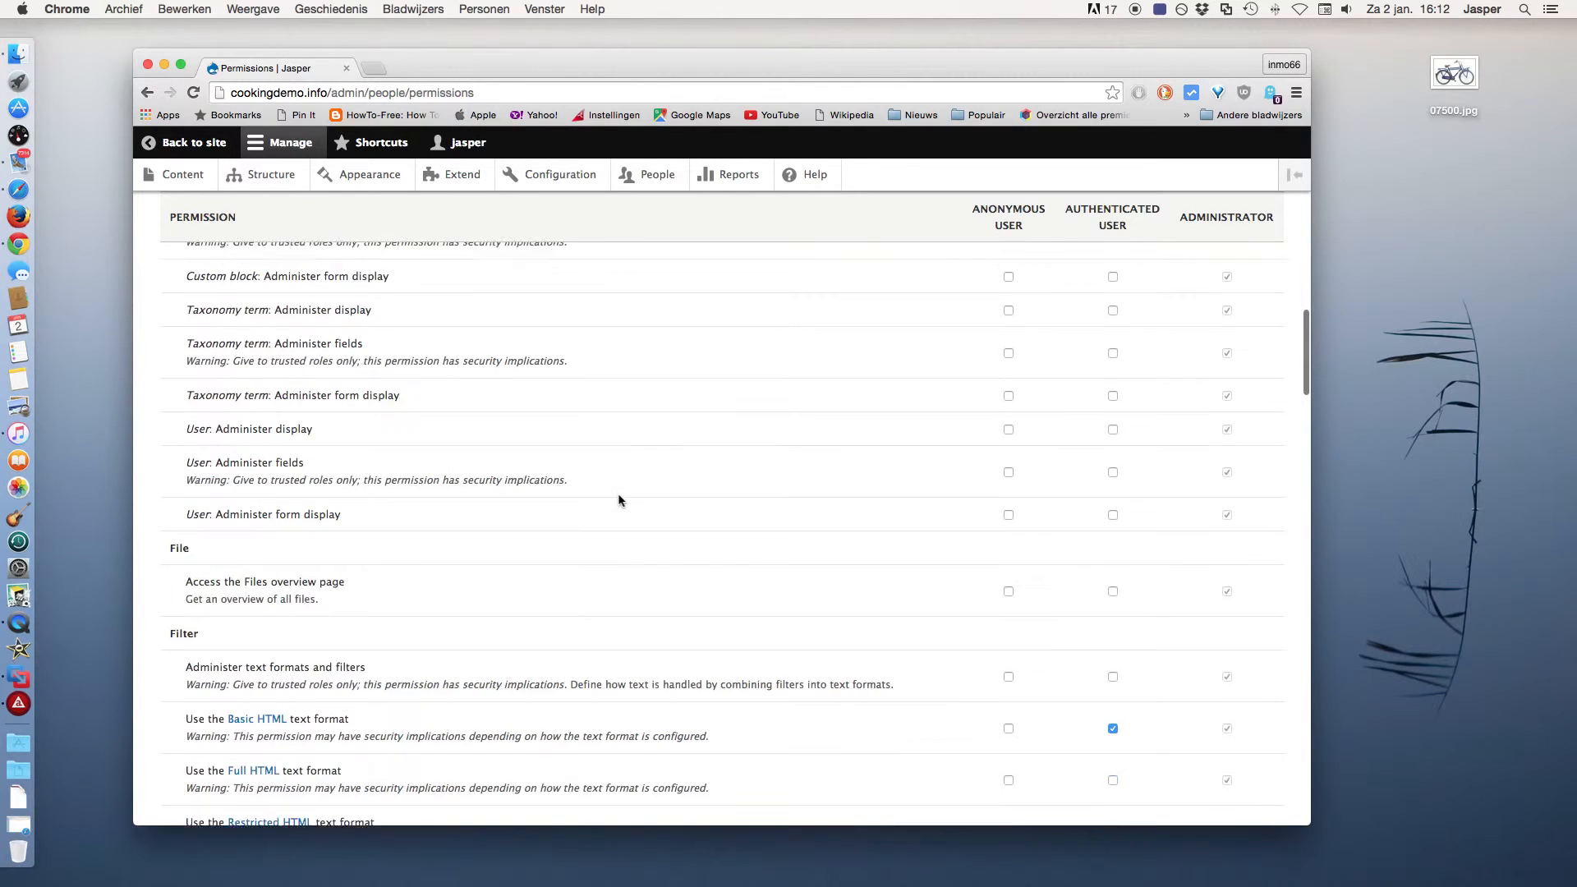
scroll(619, 499, "down", 7)
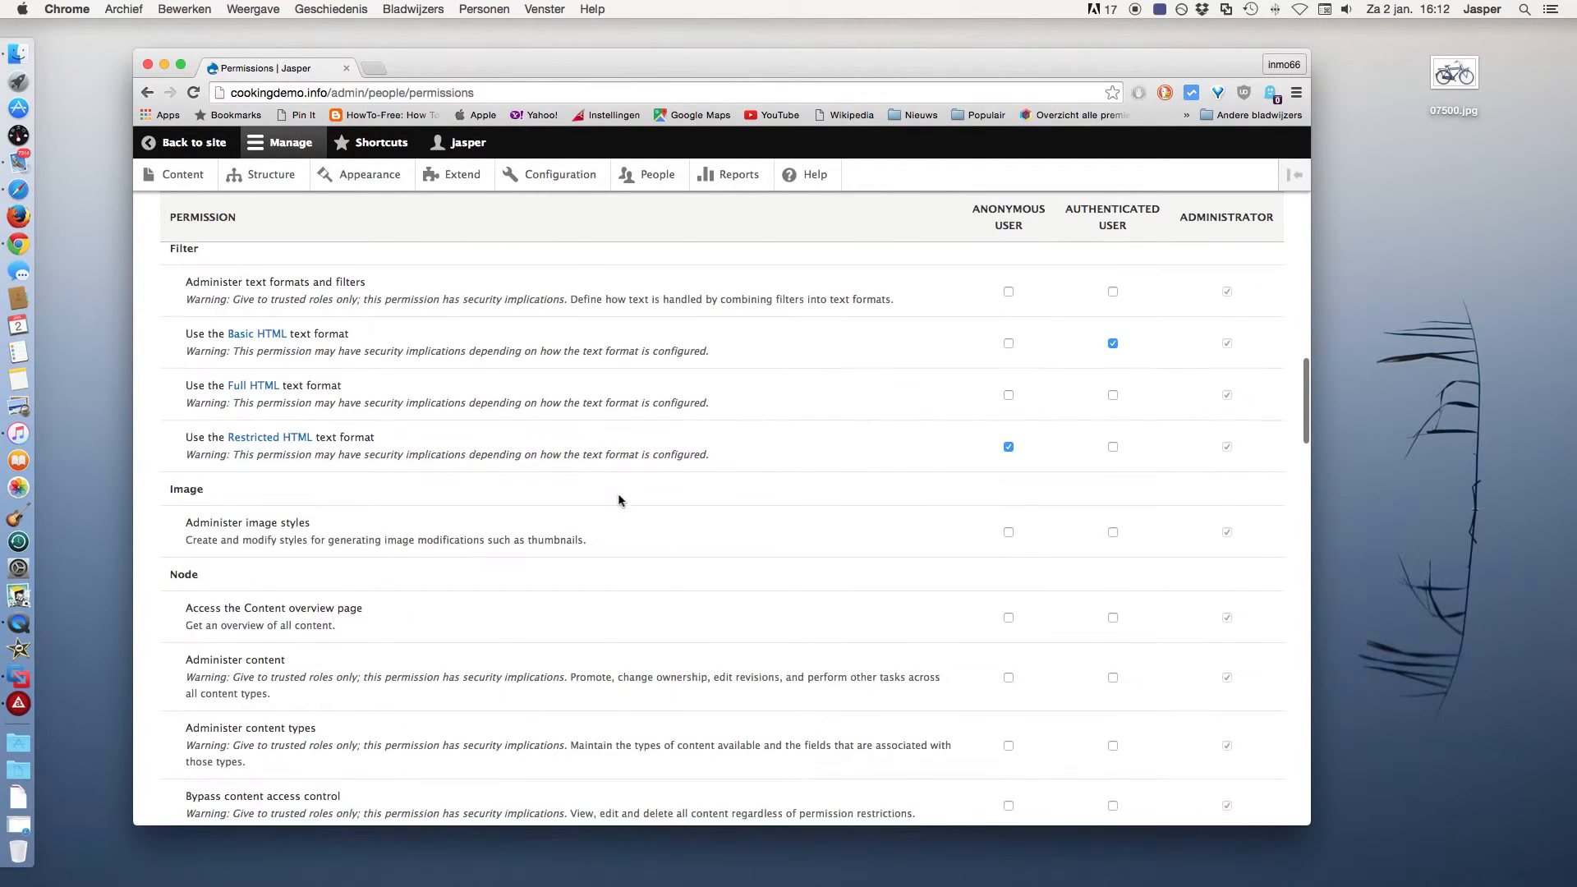
scroll(618, 500, "down", 5)
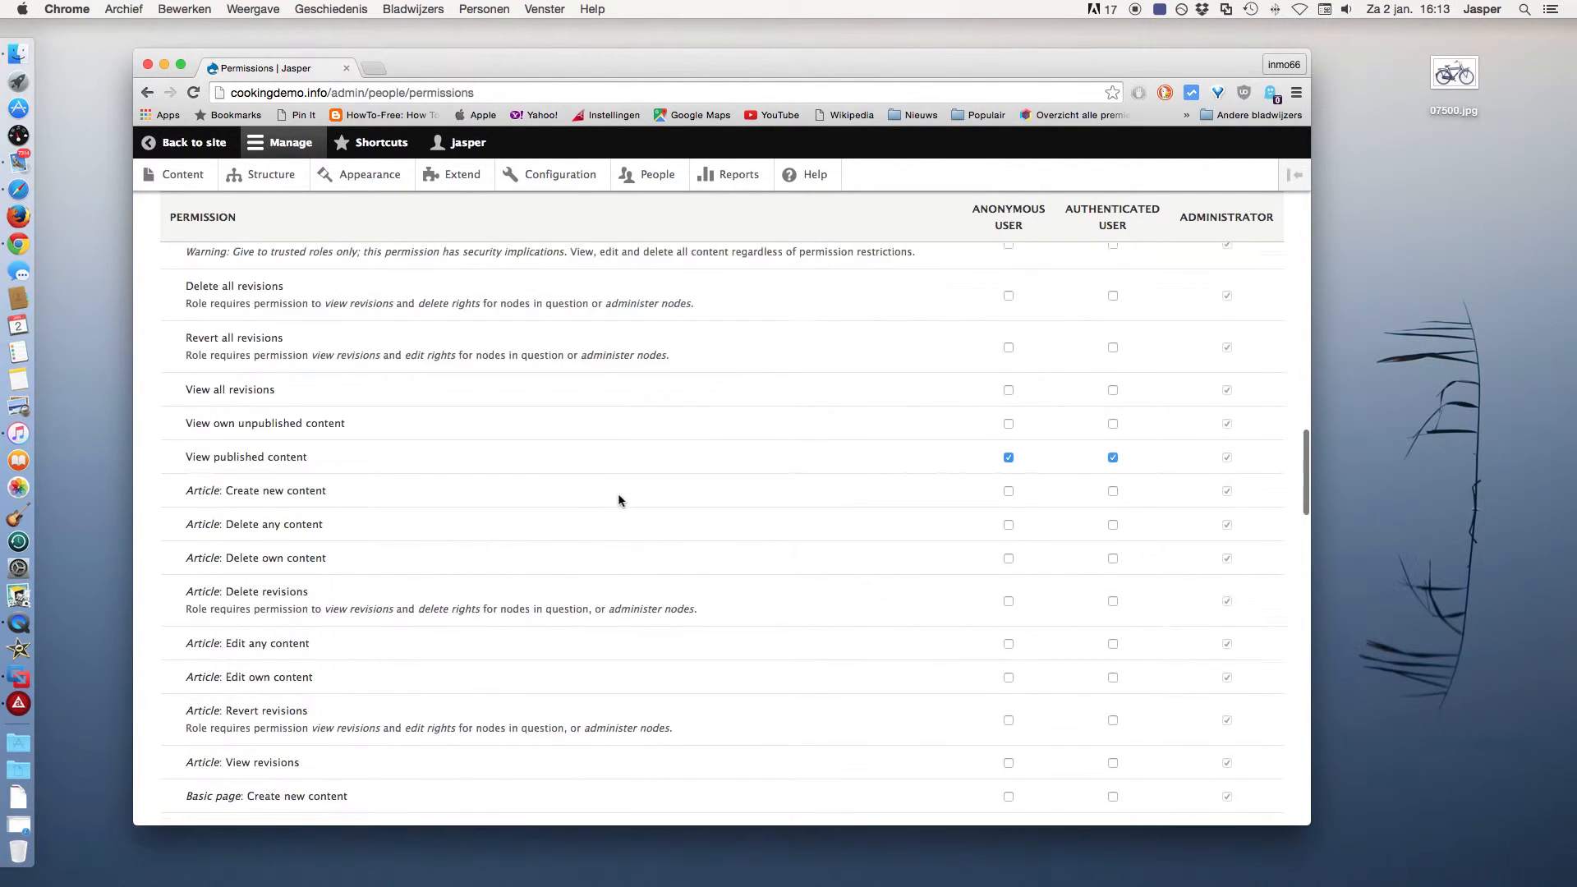
scroll(618, 493, "down", 2)
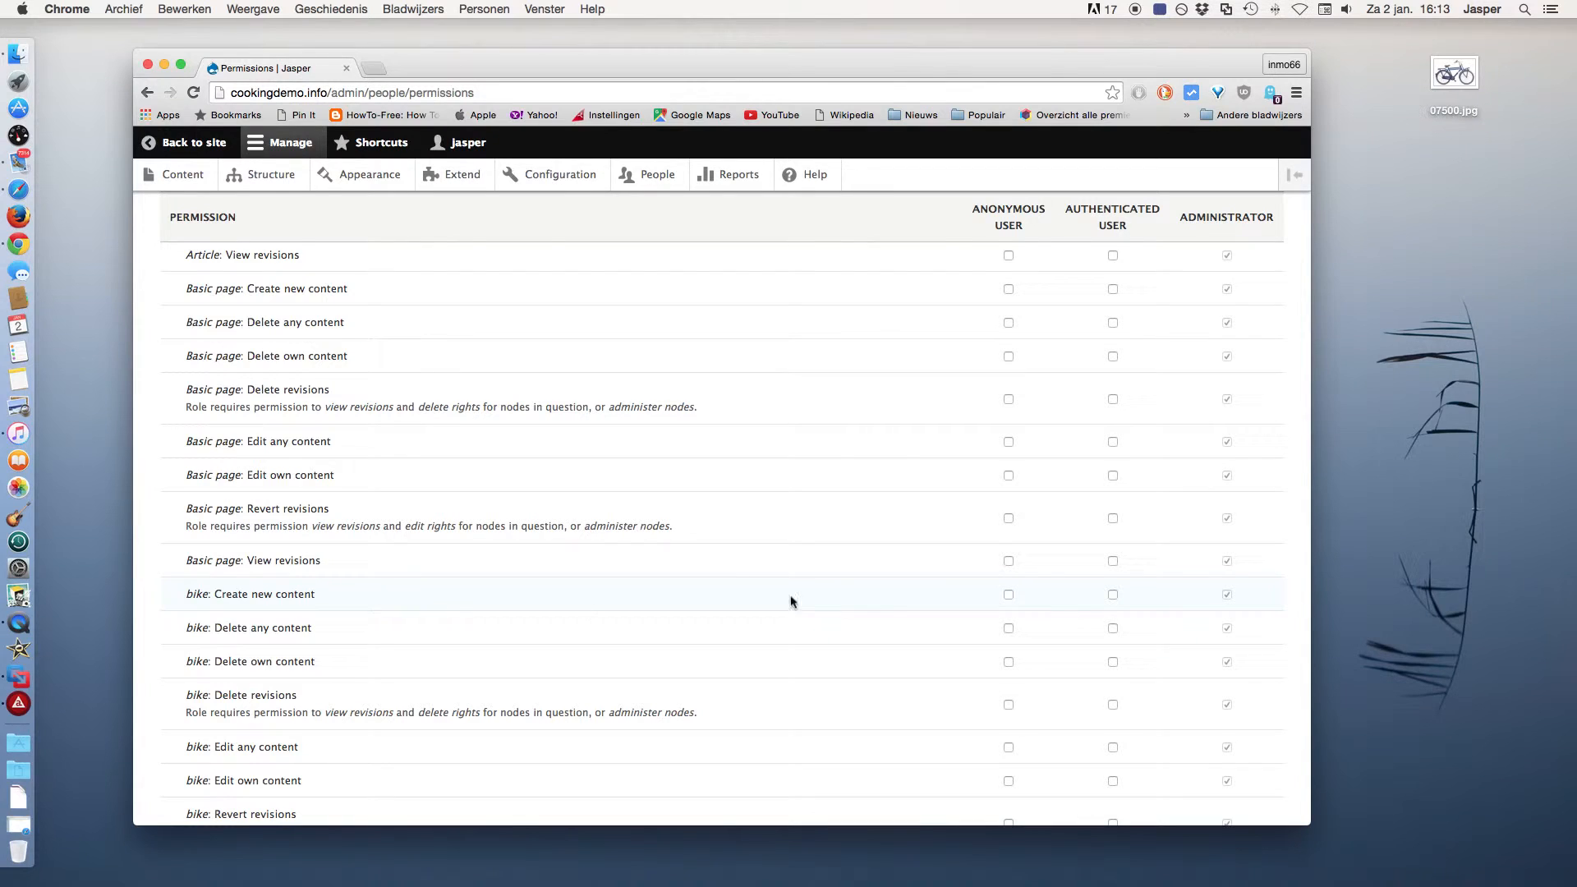
left_click(1113, 594)
left_click(1112, 666)
Save the permissions, return to the site, and switch to the webmail inbox in Safari.
scroll(1100, 692, "down", 3)
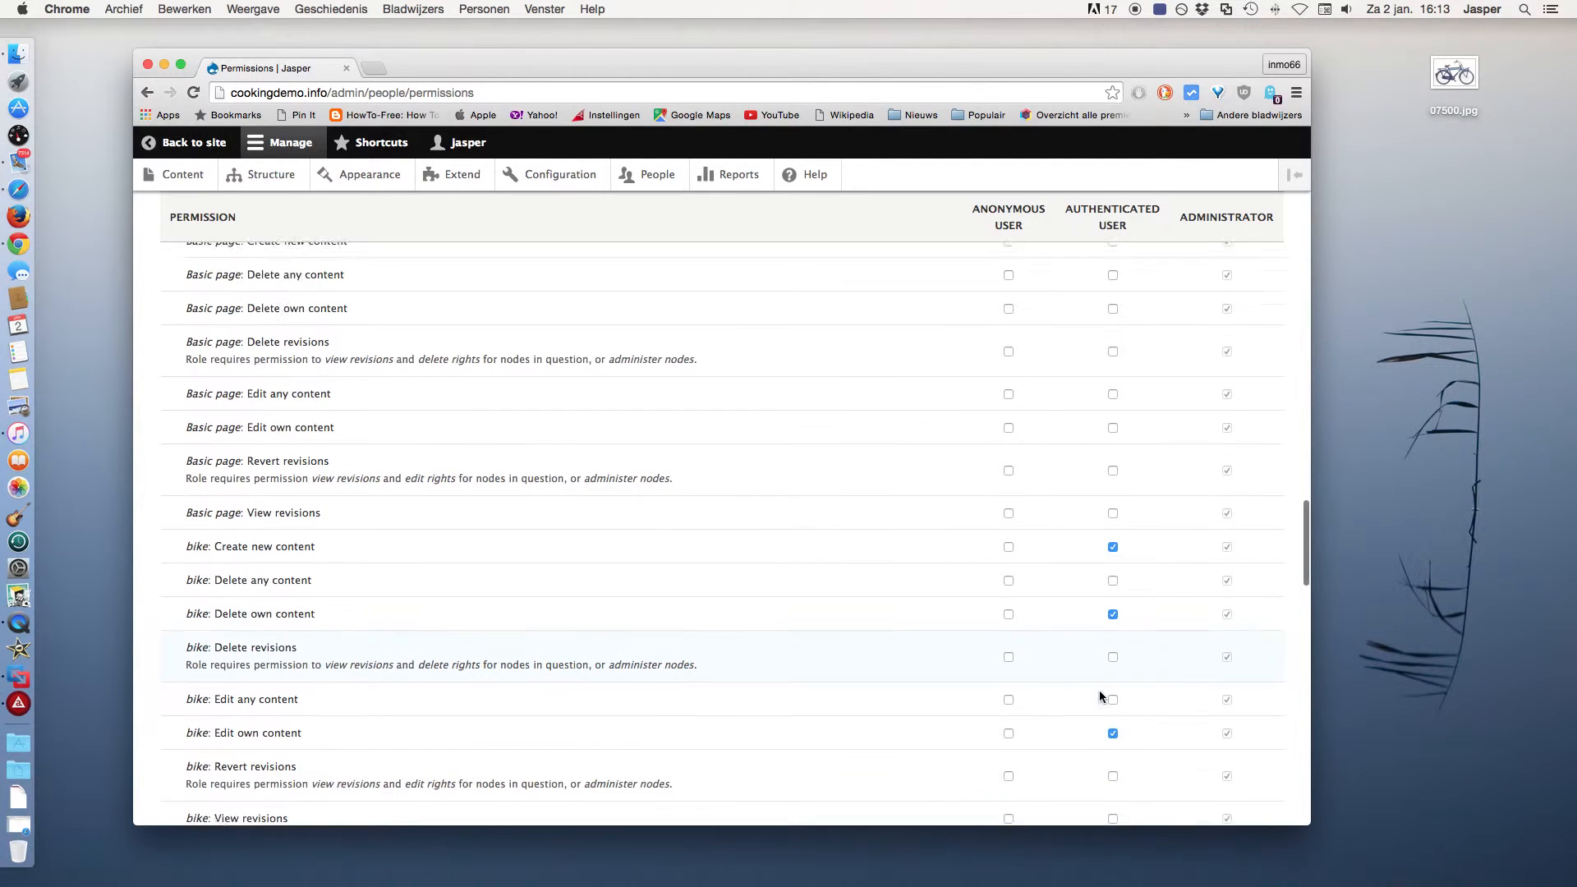
scroll(1099, 695, "down", 8)
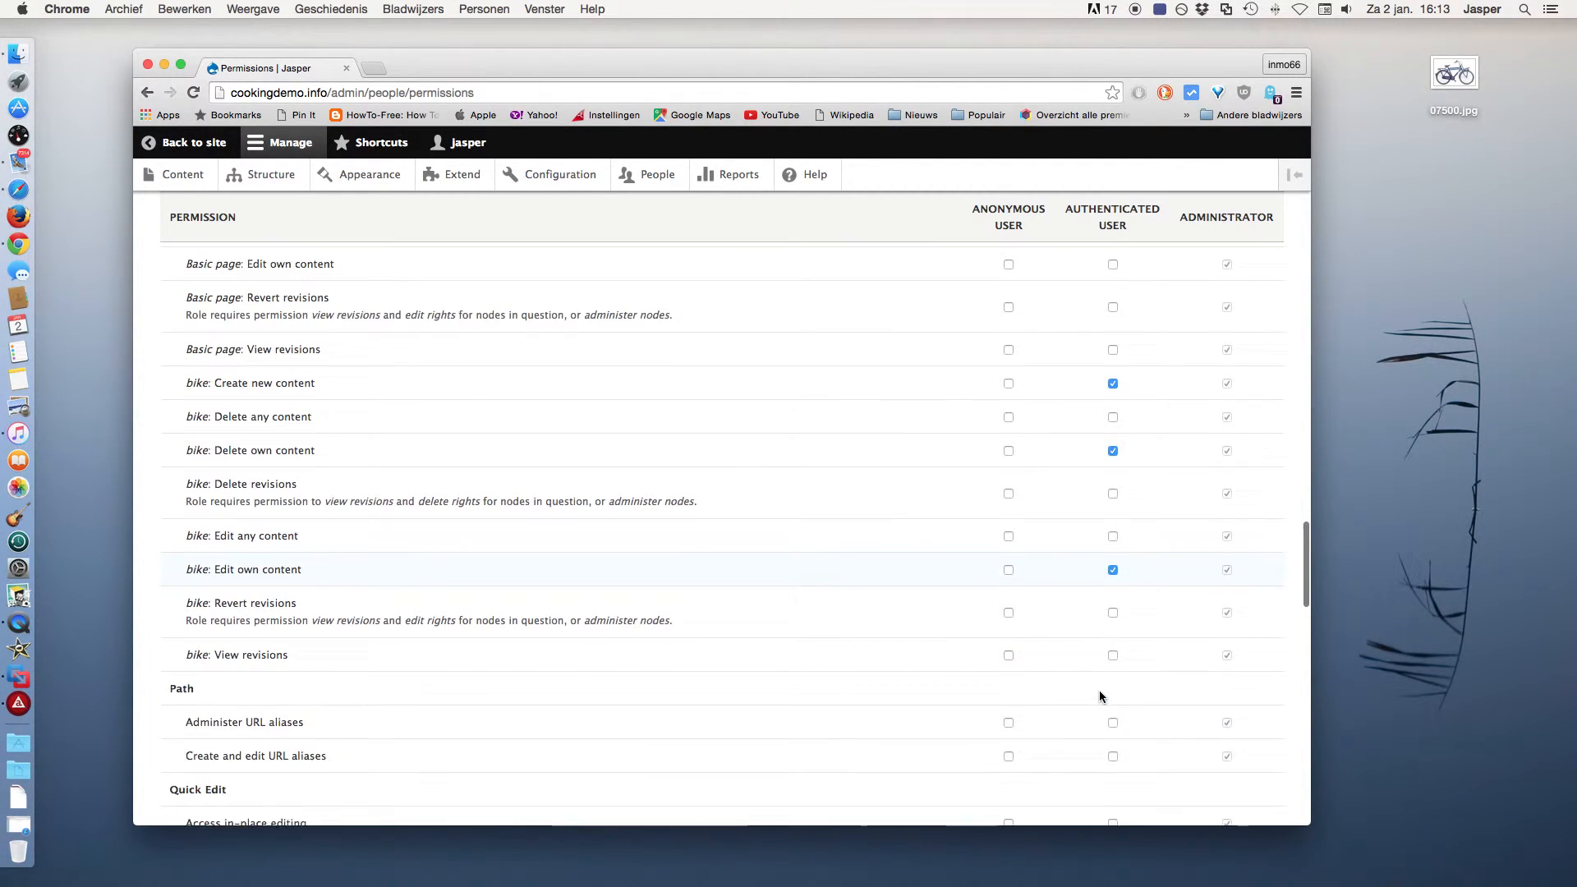
scroll(1099, 695, "down", 20)
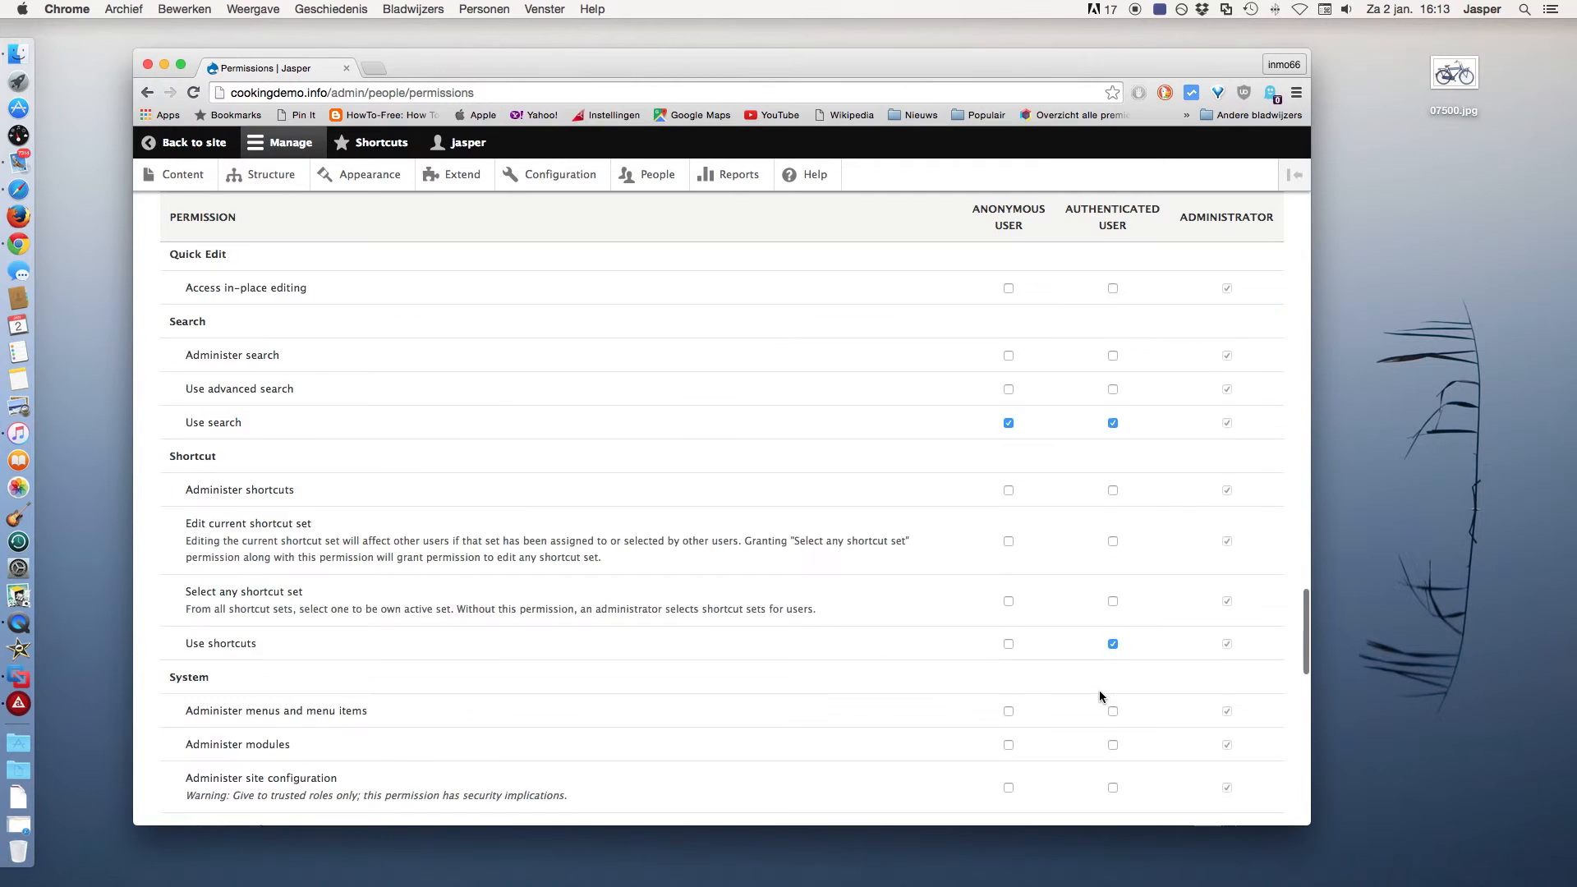
scroll(1099, 696, "down", 8)
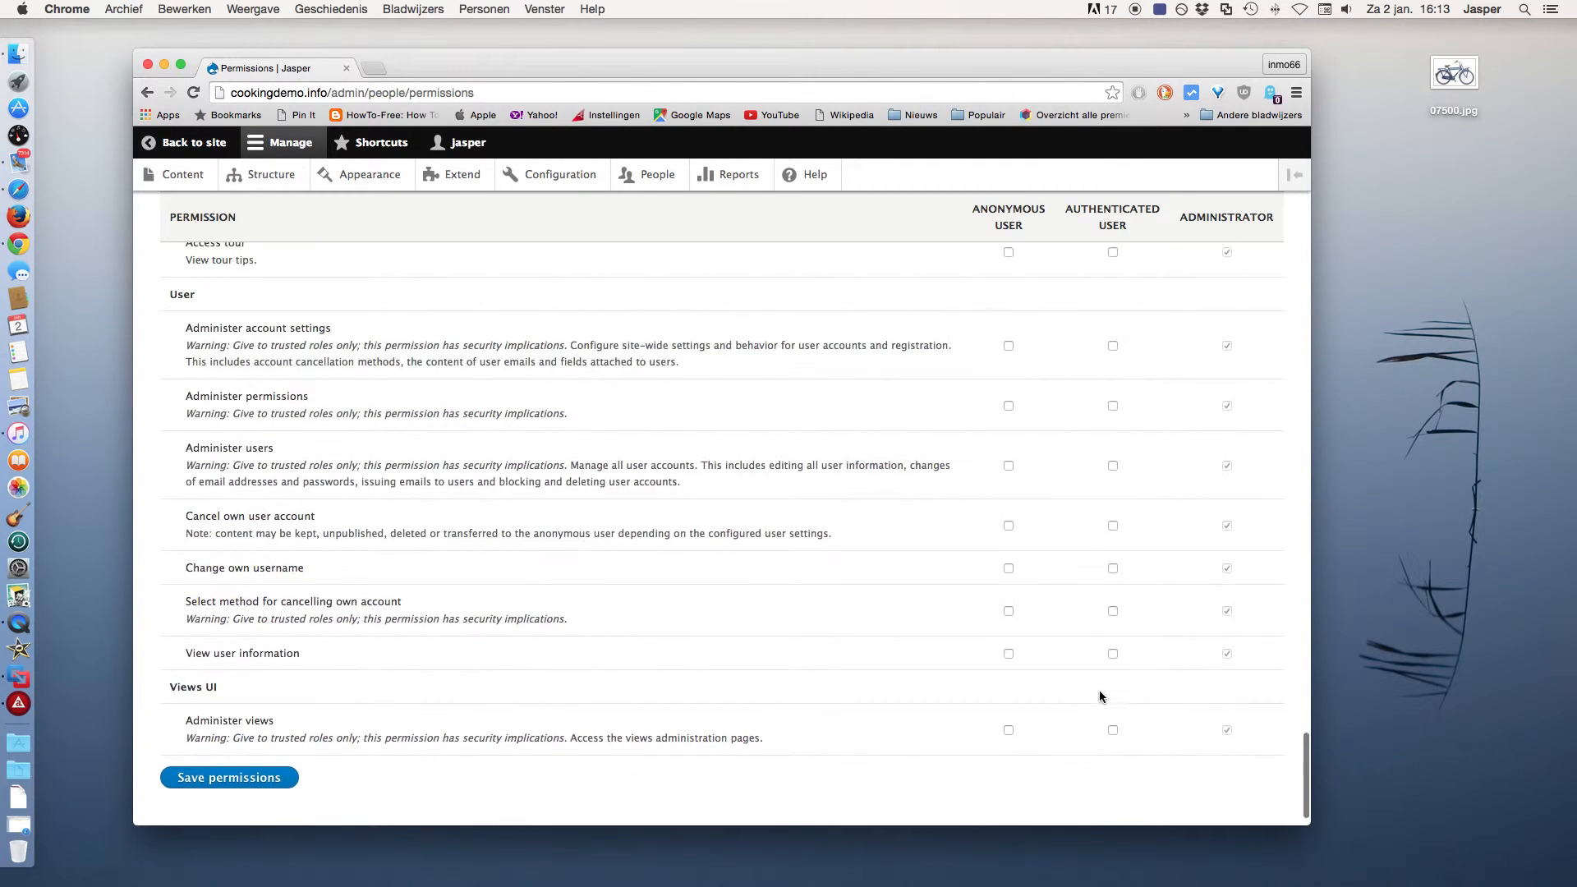
left_click(244, 764)
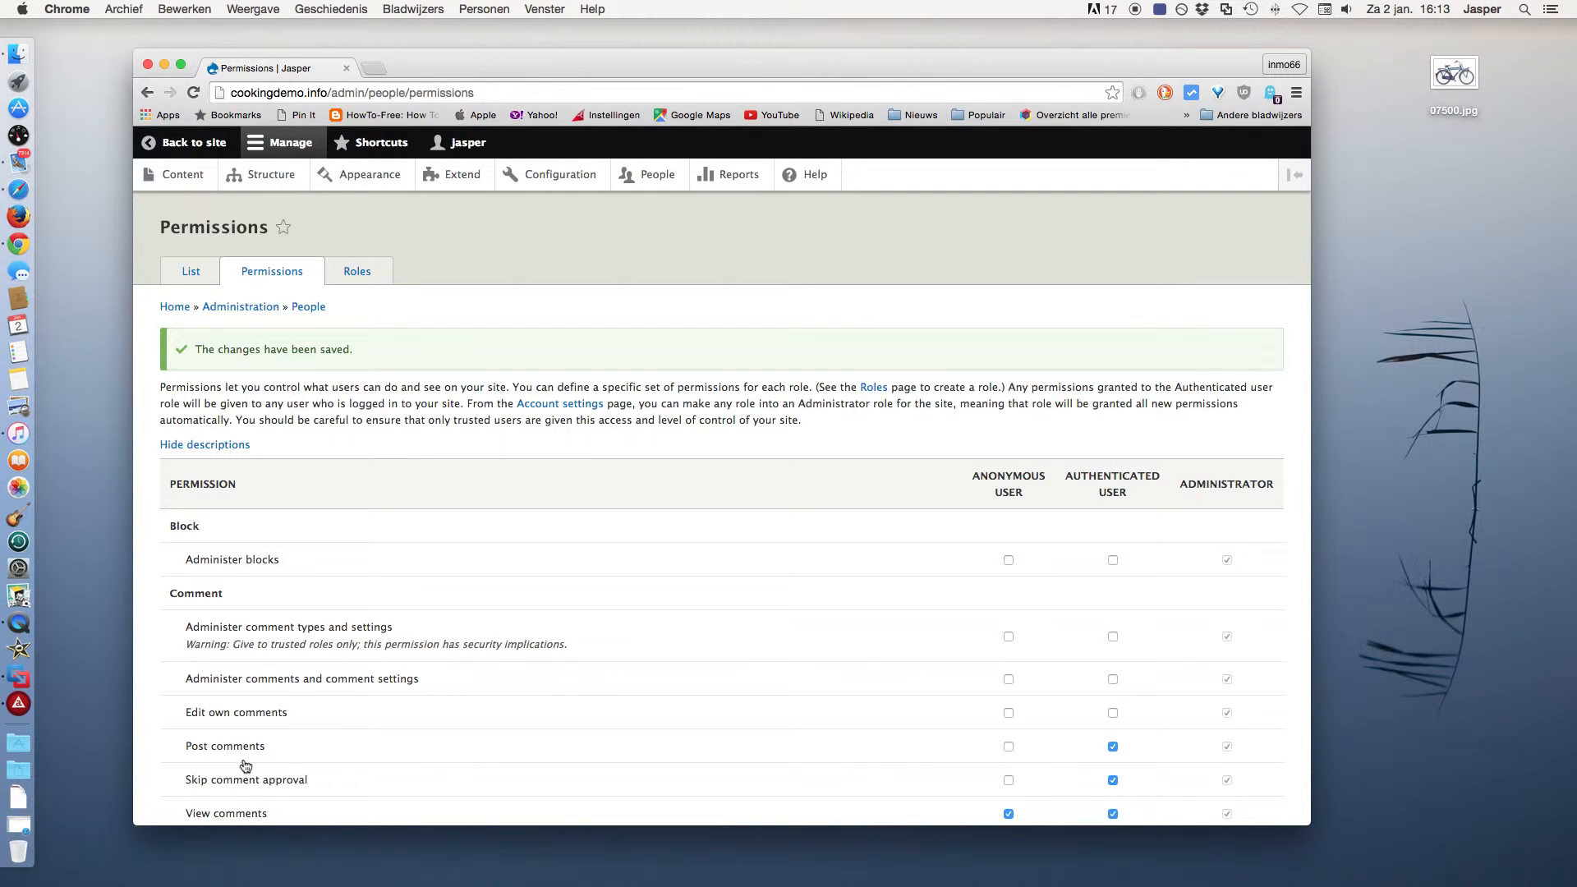
left_click(197, 148)
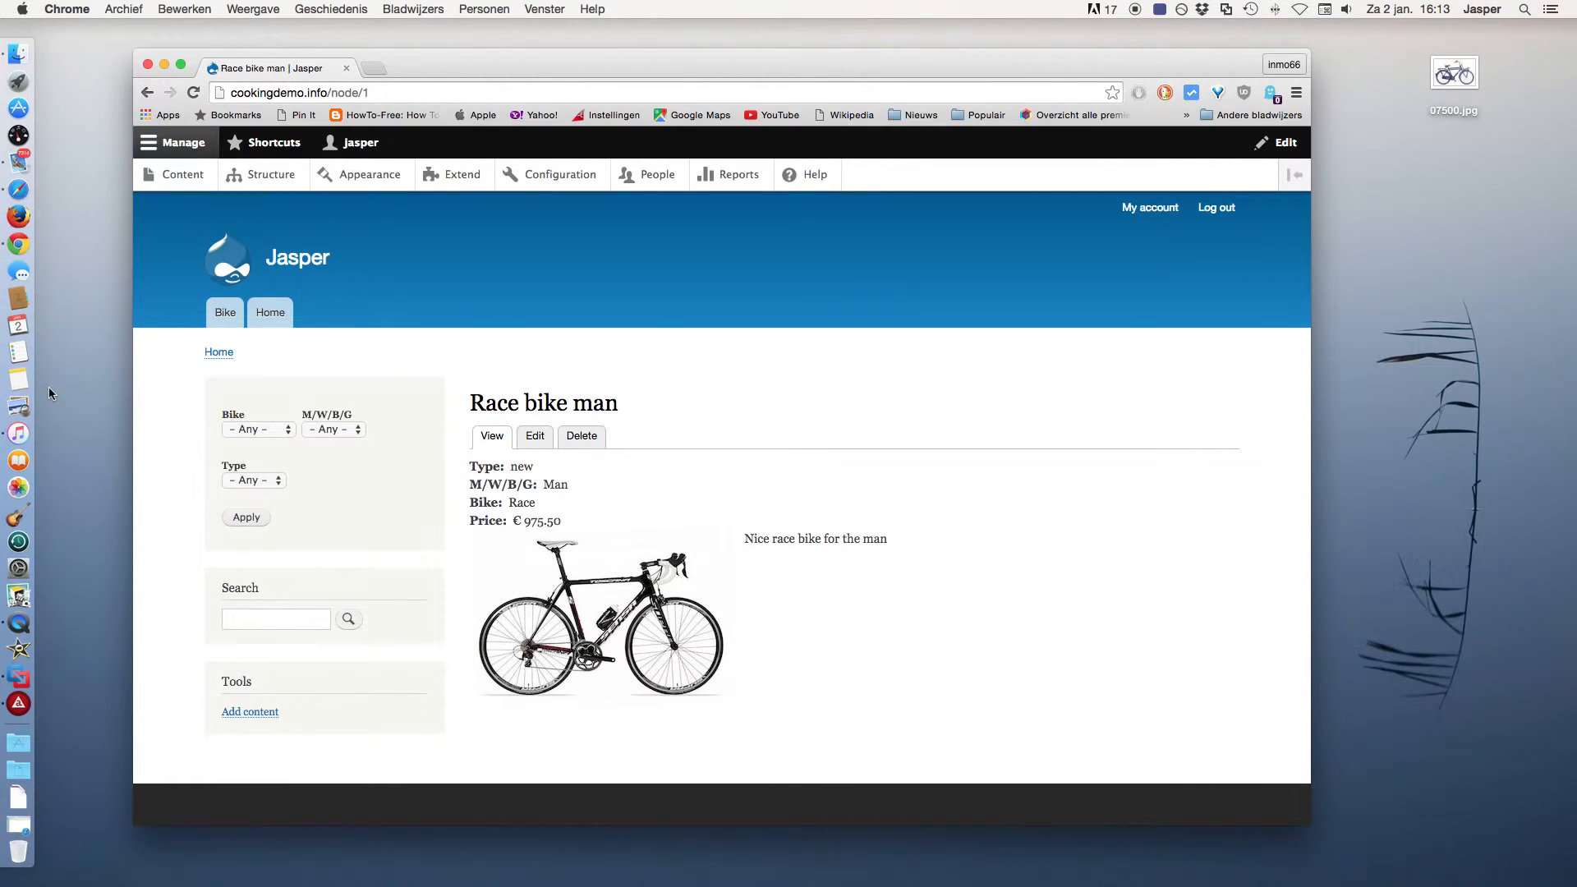
left_click(38, 192)
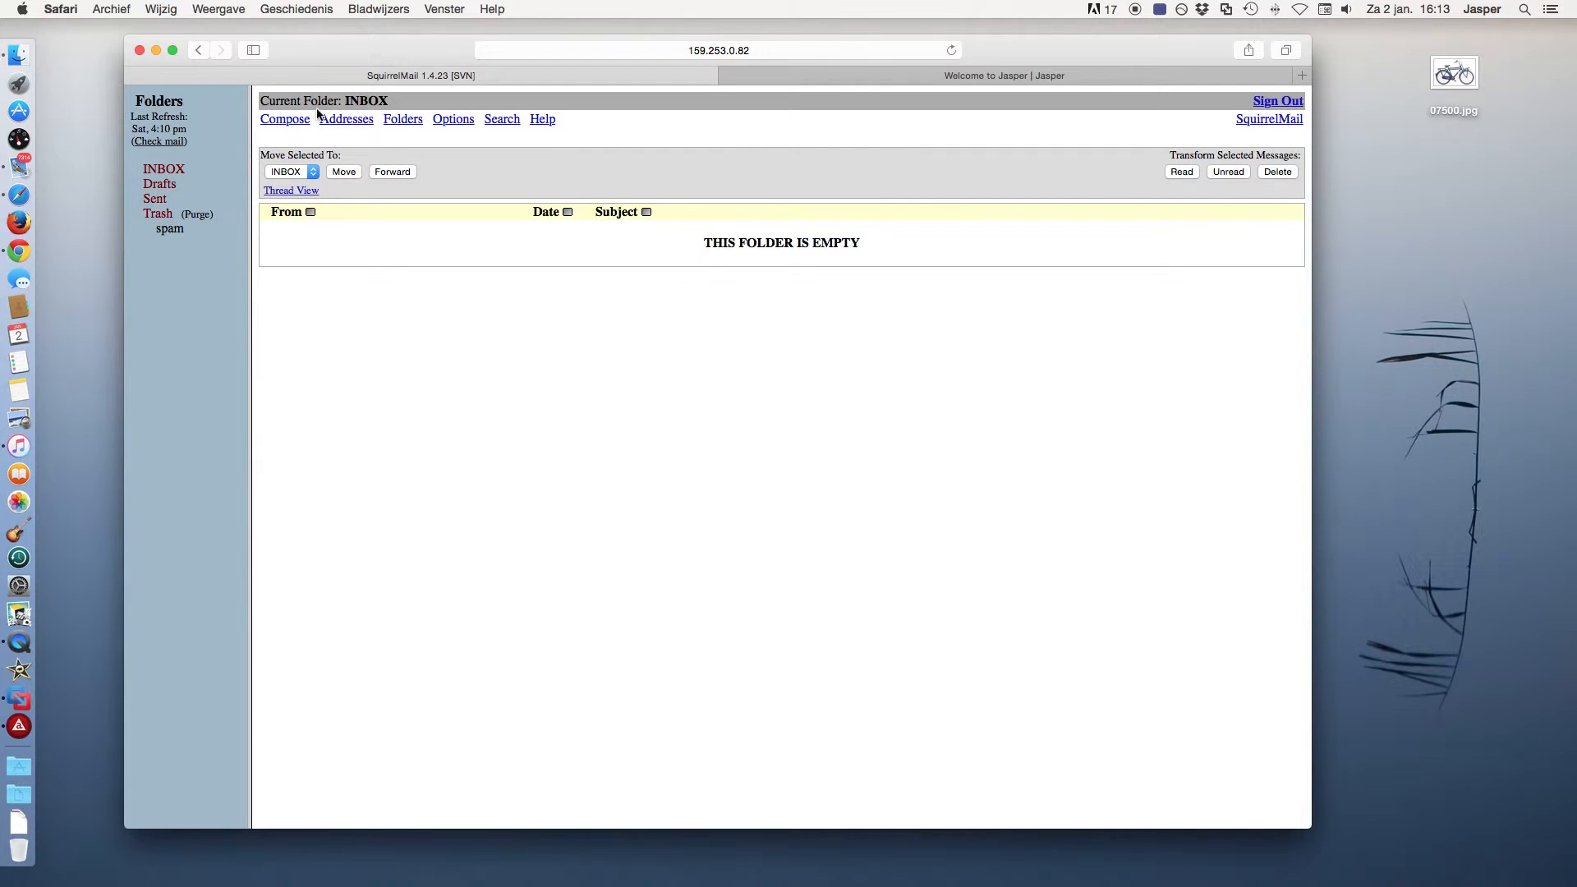
On the bike shop site, filter the Bike list to Race and new, then go to Log in.
left_click(863, 79)
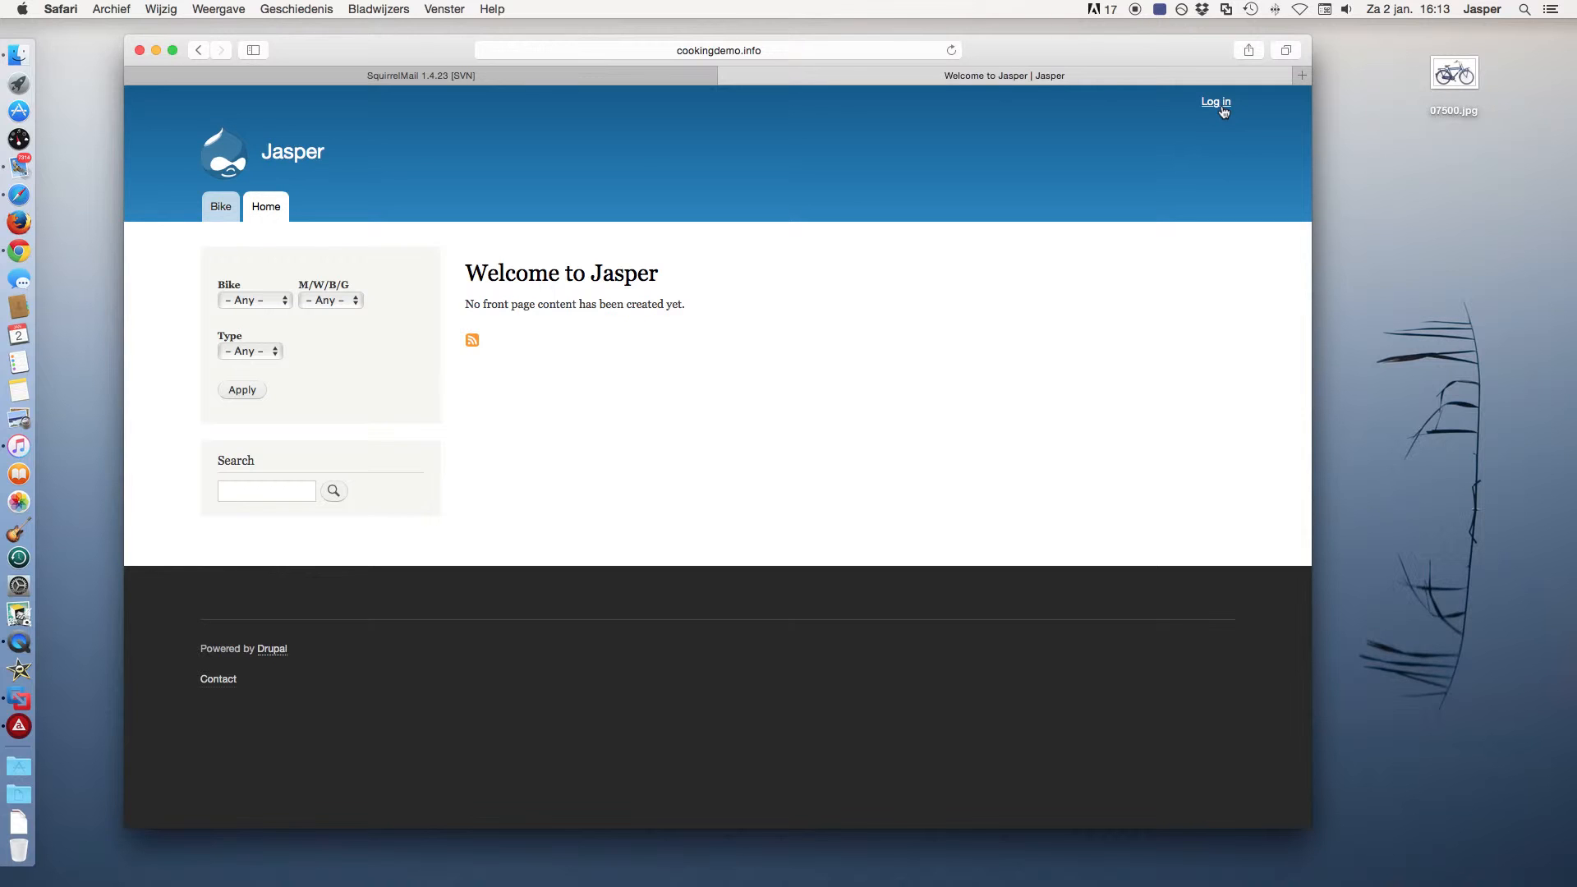
left_click(220, 208)
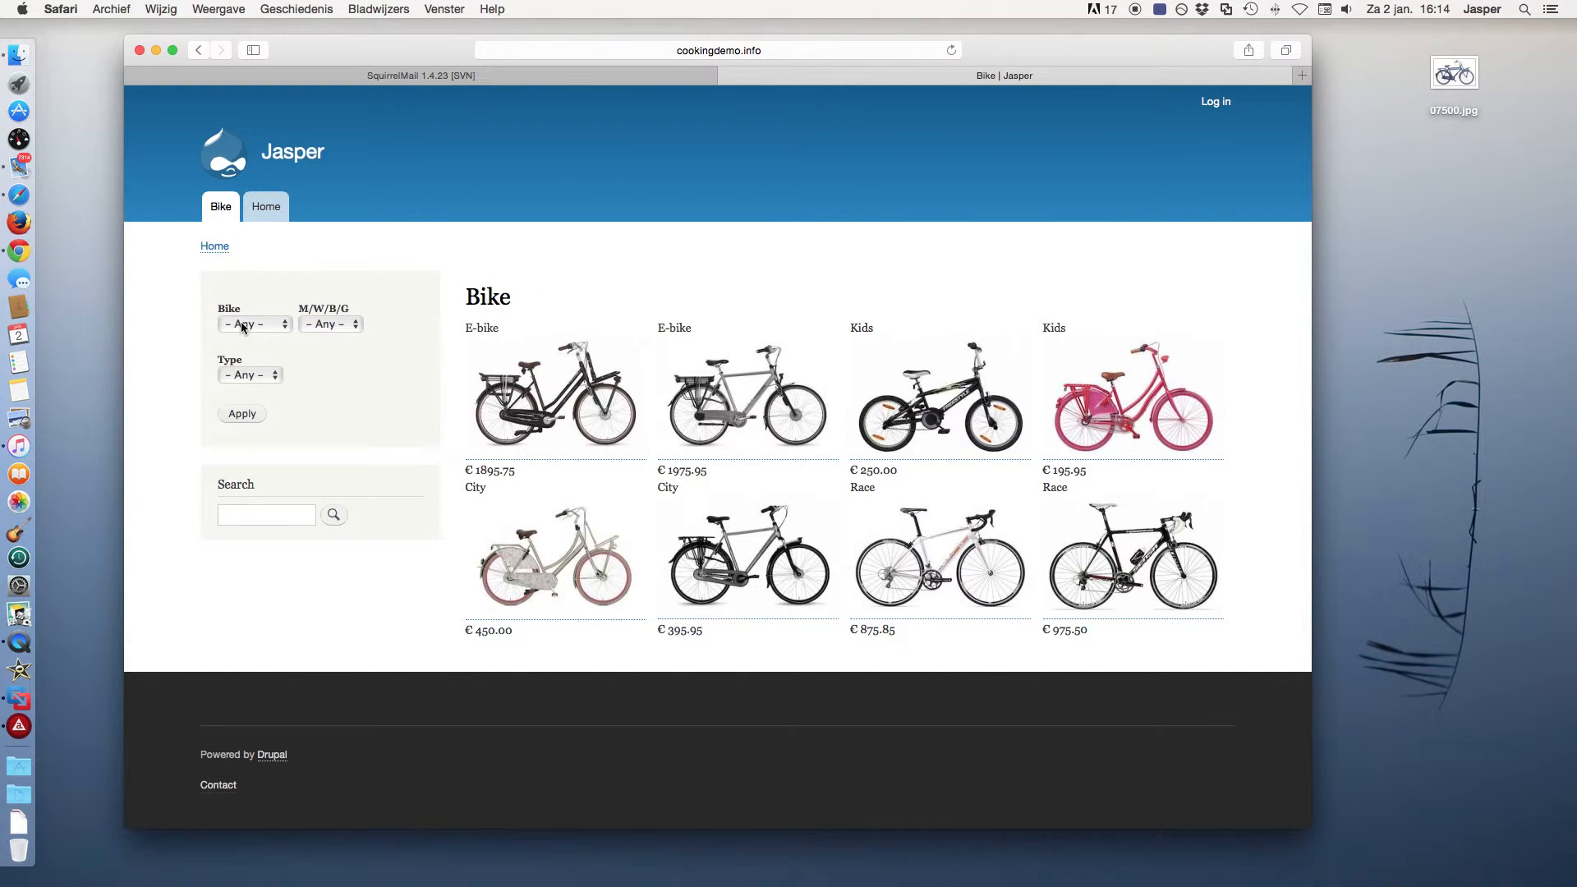
left_click(243, 325)
left_click(248, 344)
left_click(247, 375)
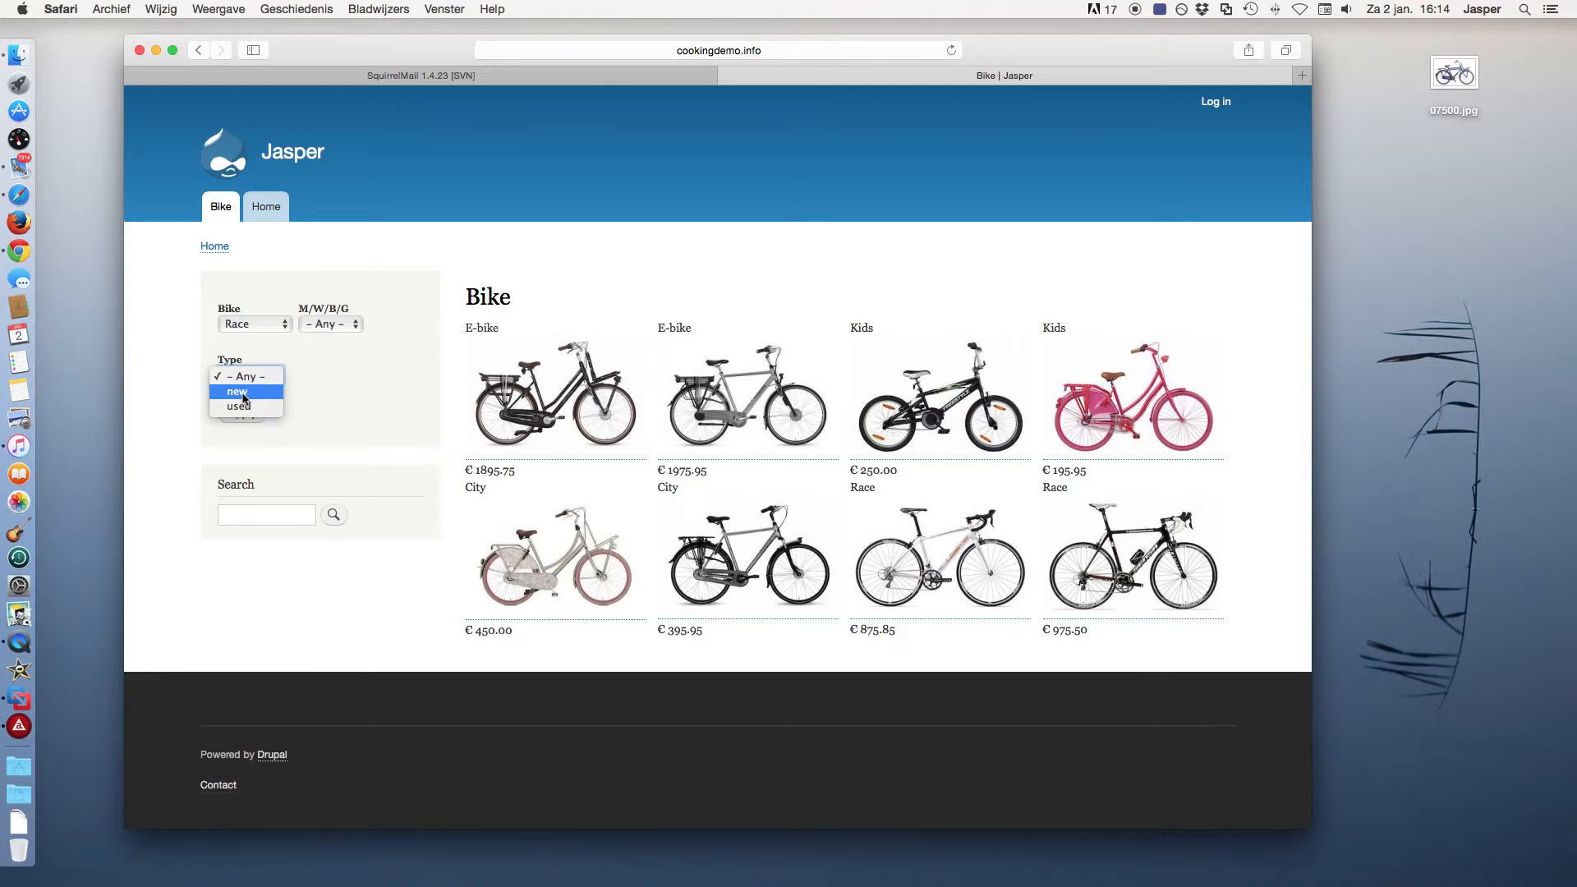
left_click(247, 399)
left_click(242, 413)
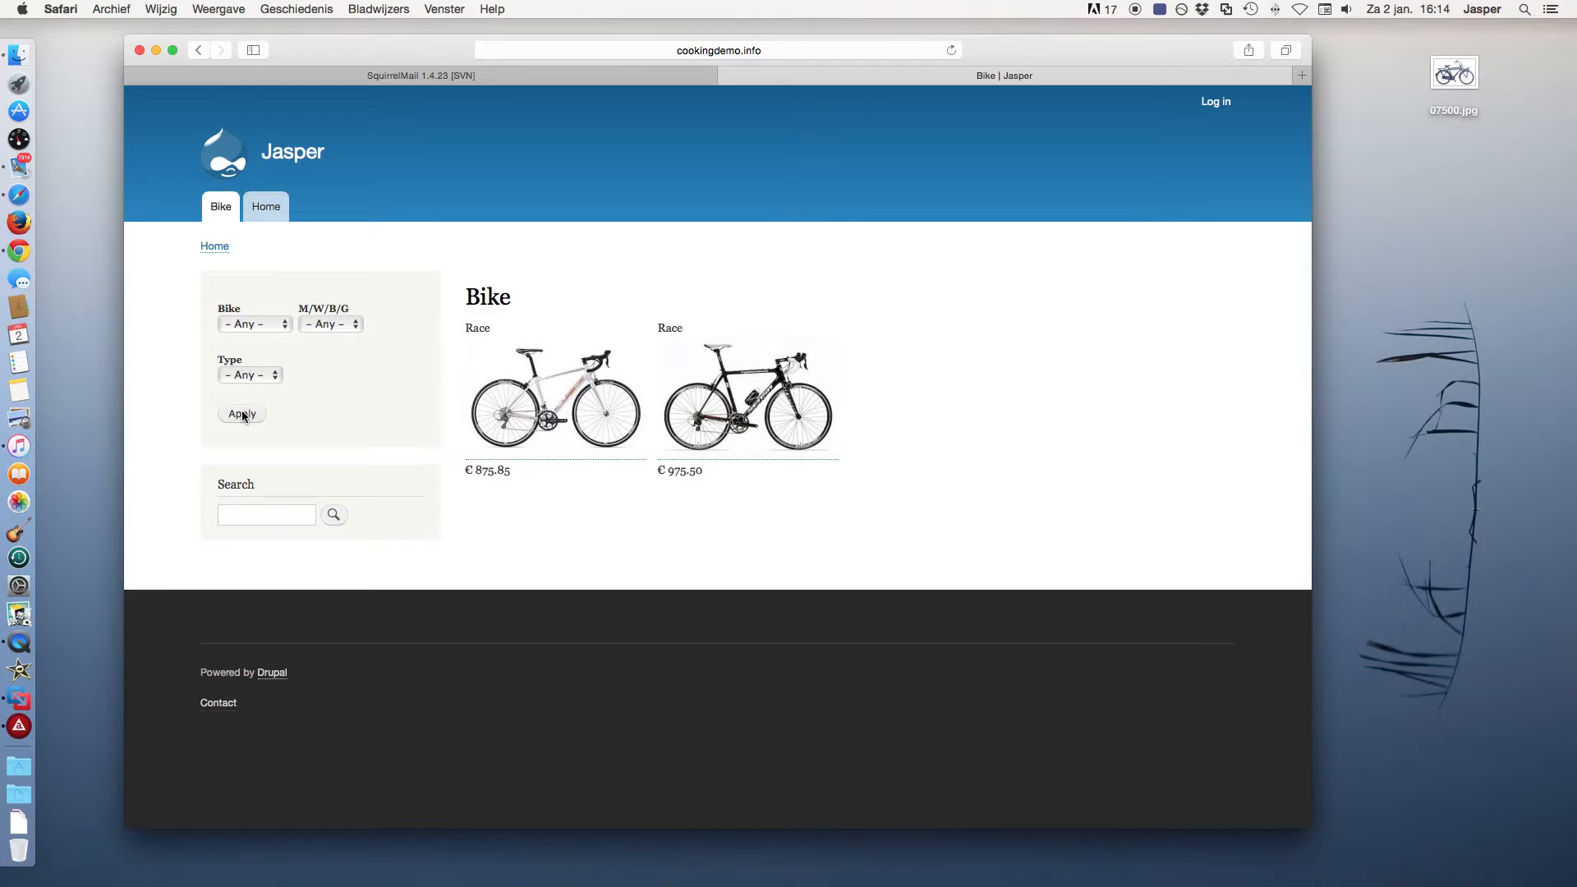
left_click(1223, 104)
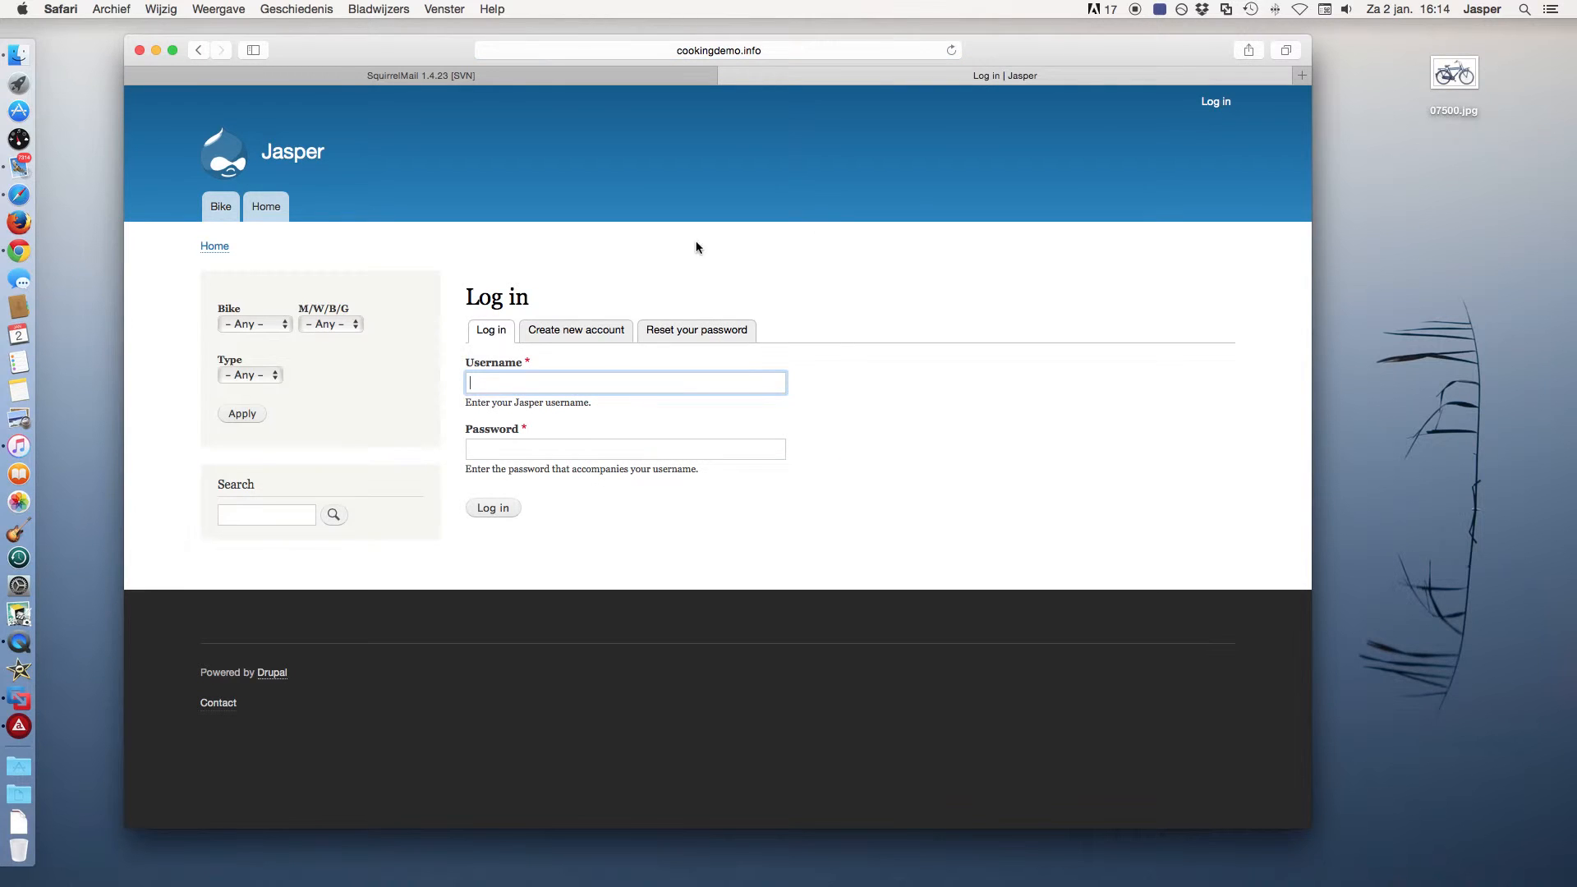
Fill in the registration form with the new user's e-mail address and username 'testuser'.
left_click(588, 328)
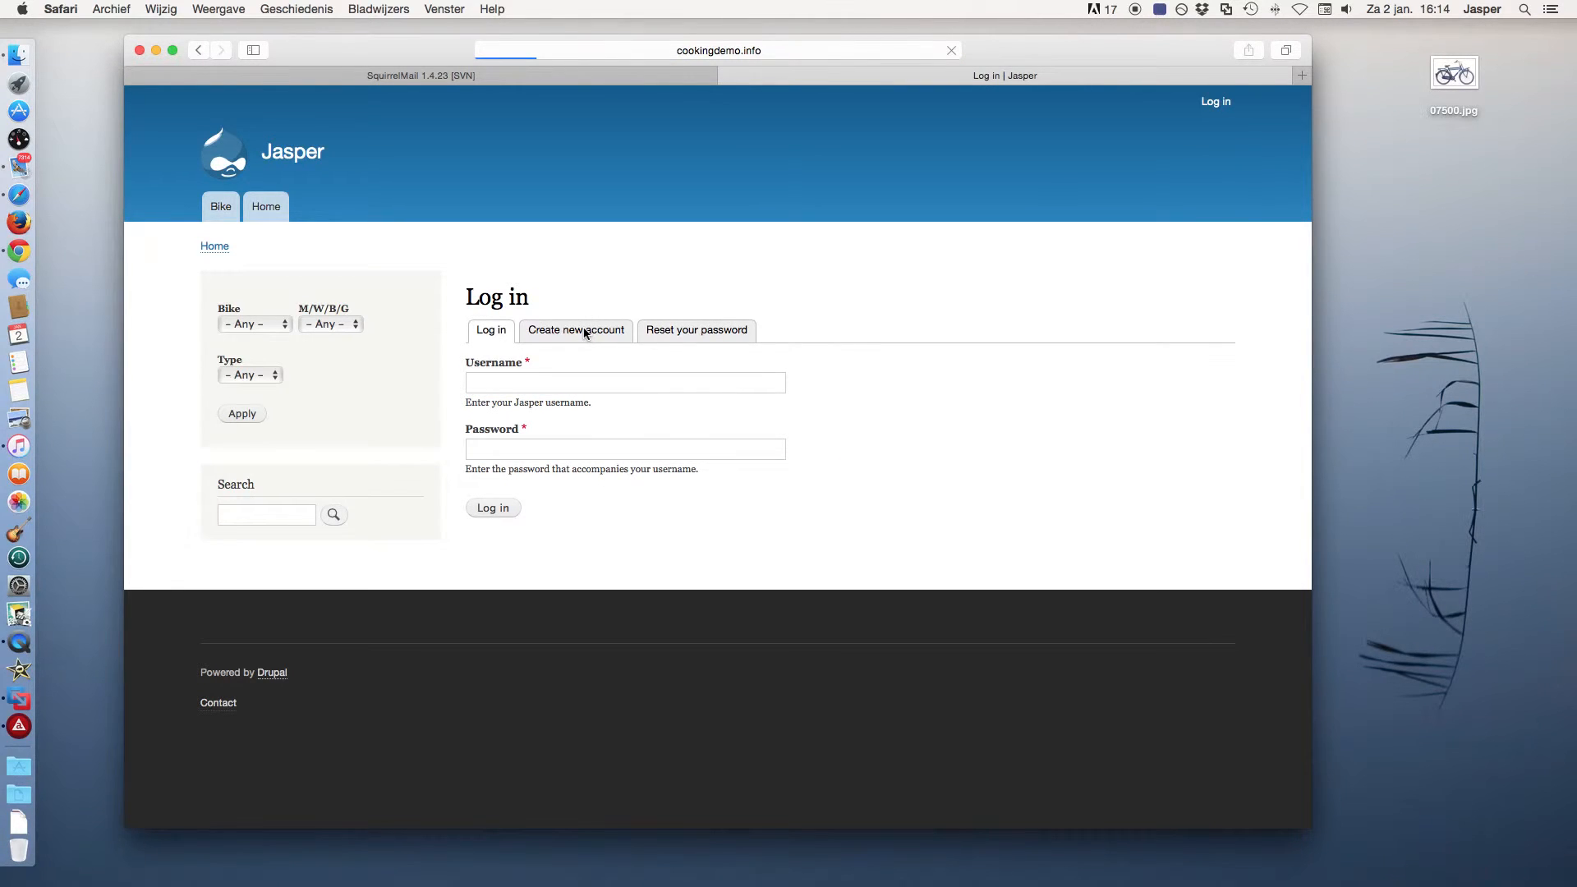
left_click(516, 381)
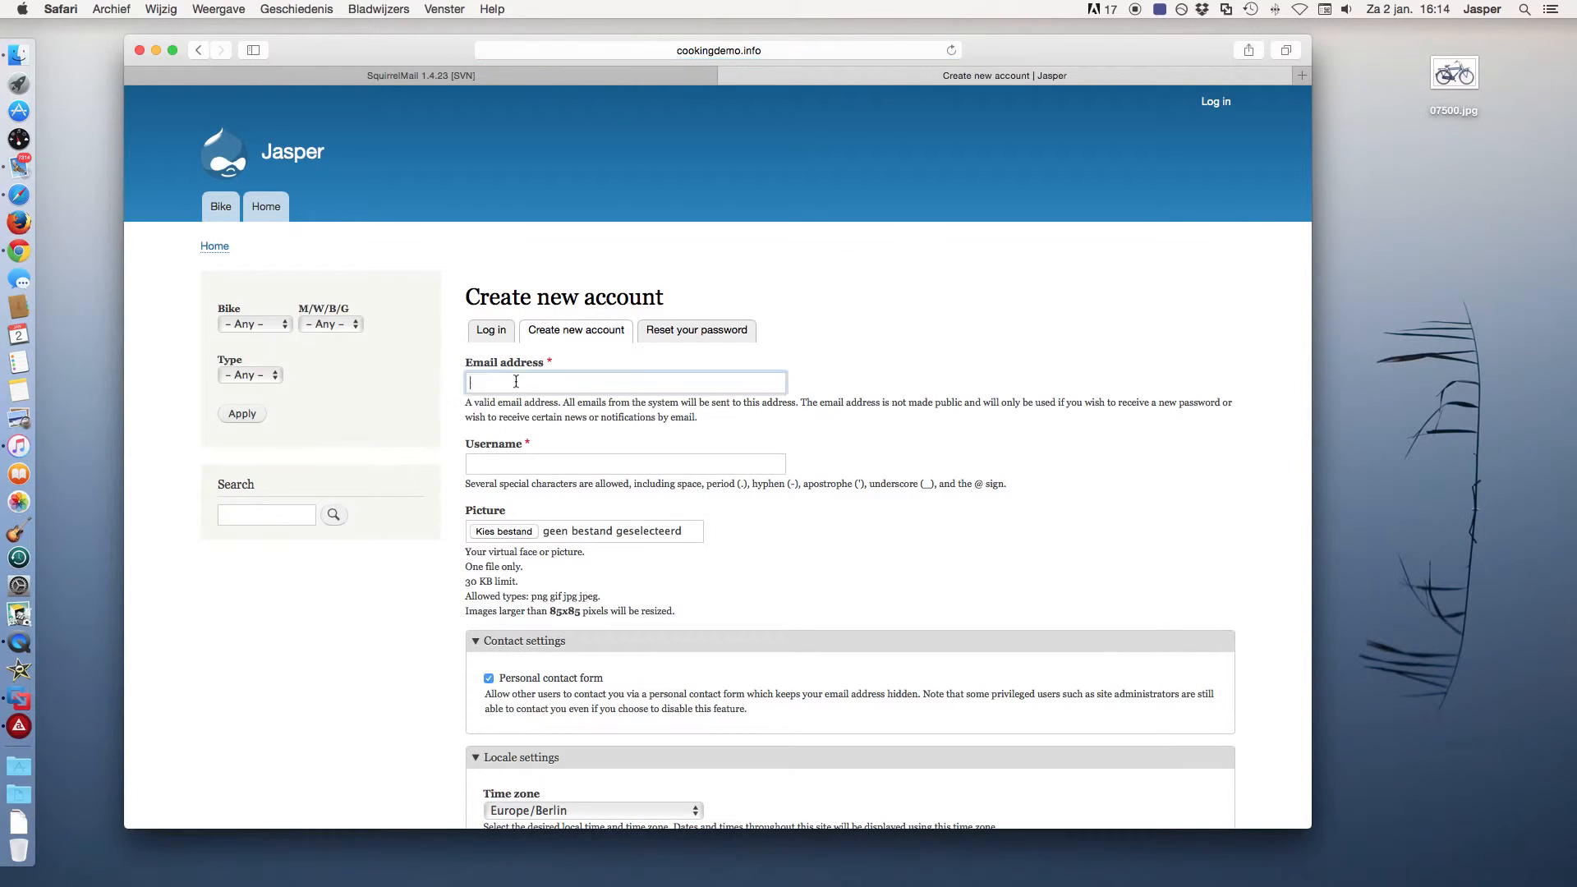
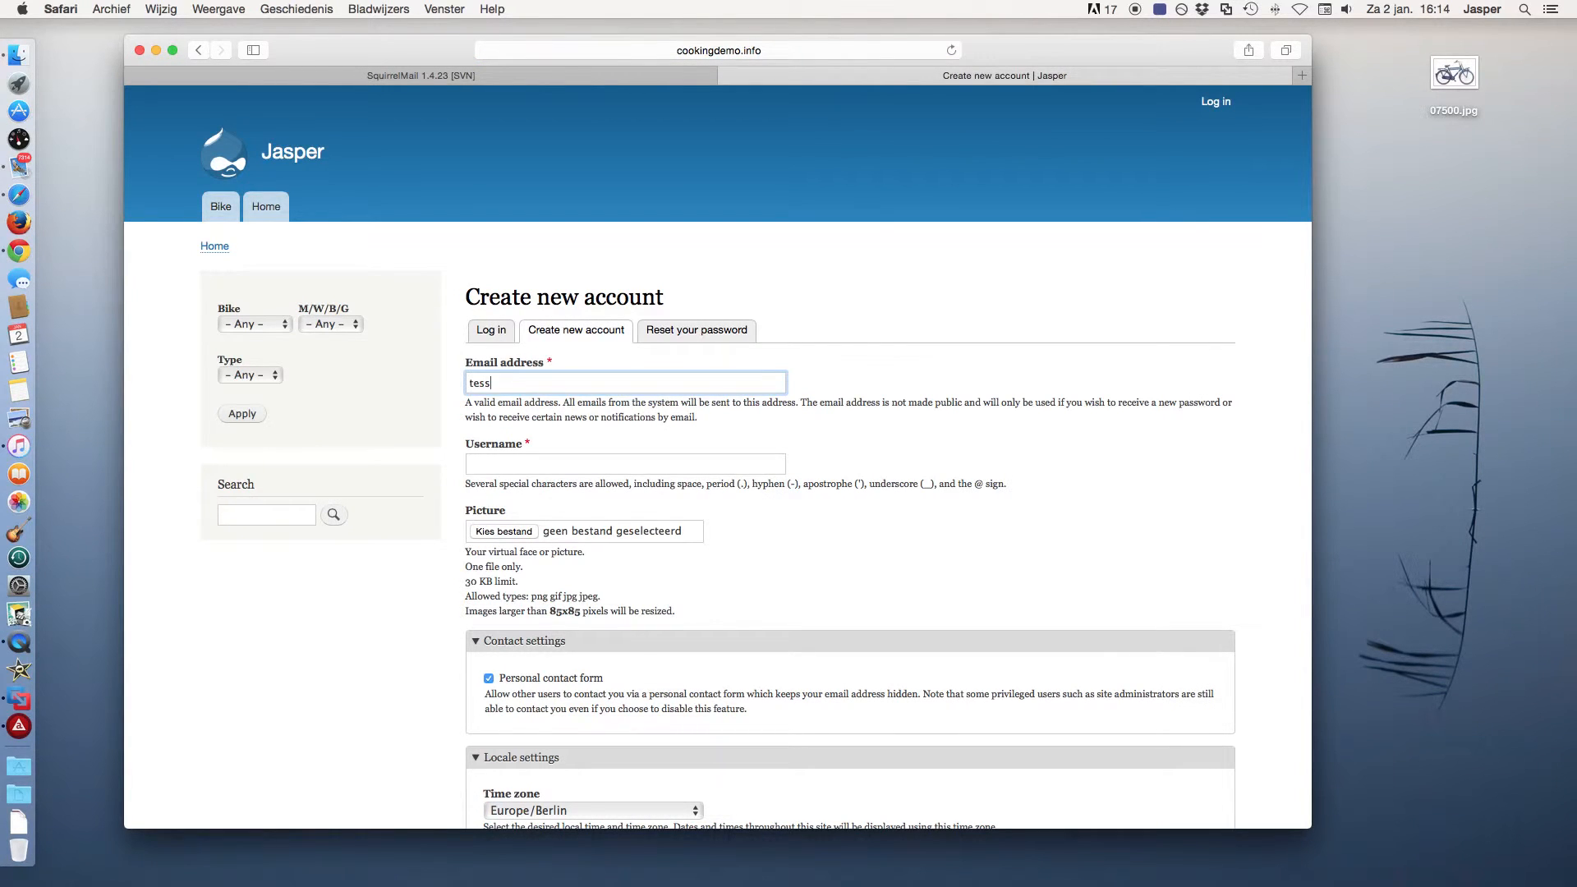
key("Tab")
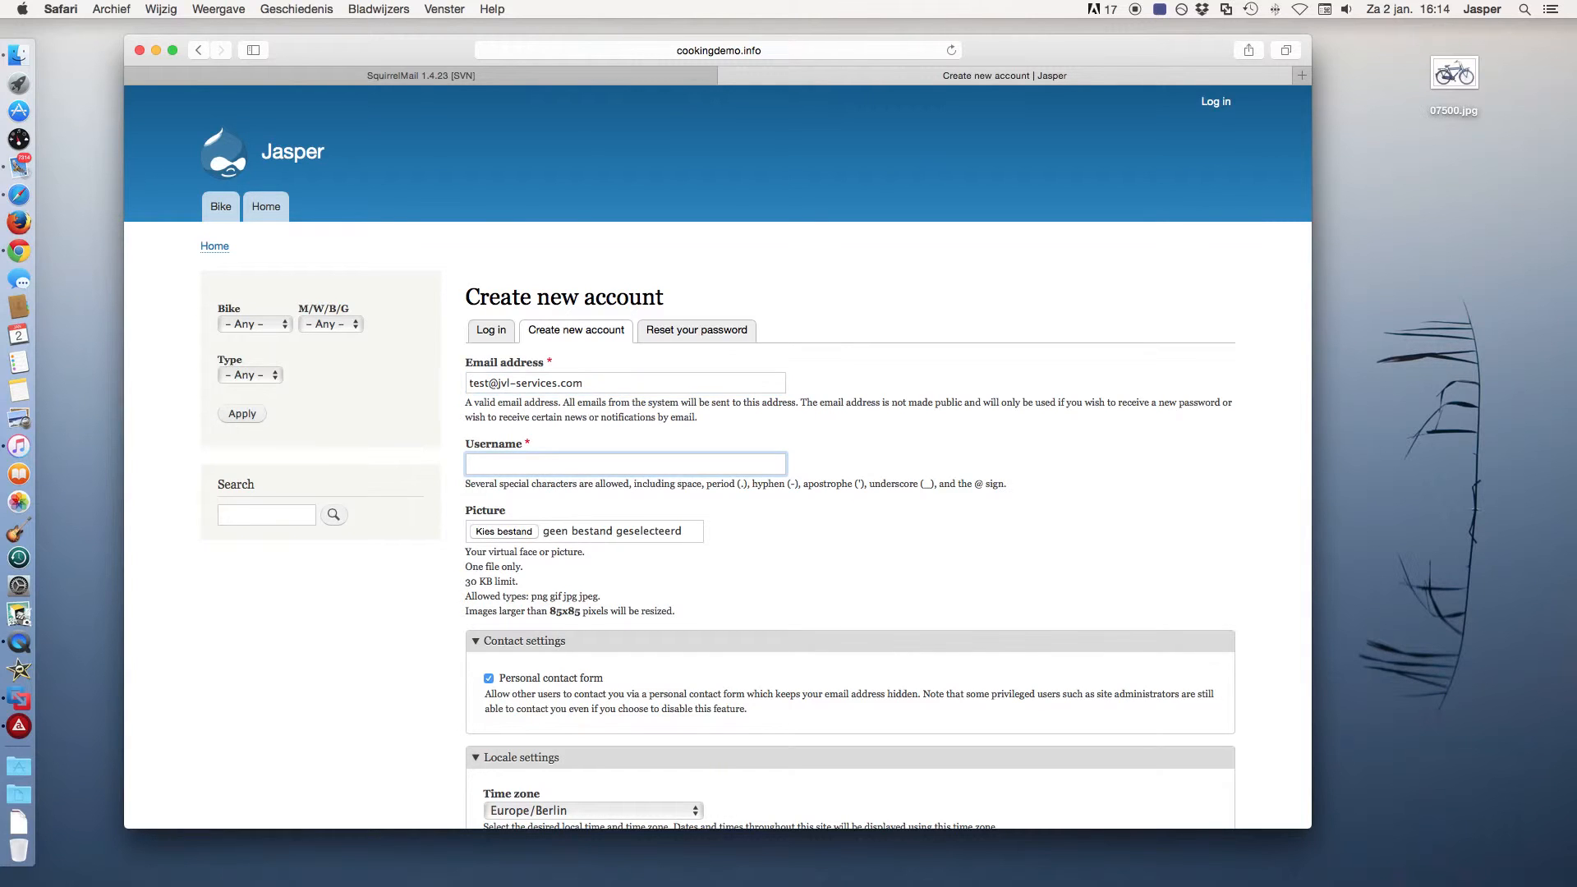
type("testuser")
Submit the new account registration, then check the webmail inbox.
scroll(616, 465, "down", 2)
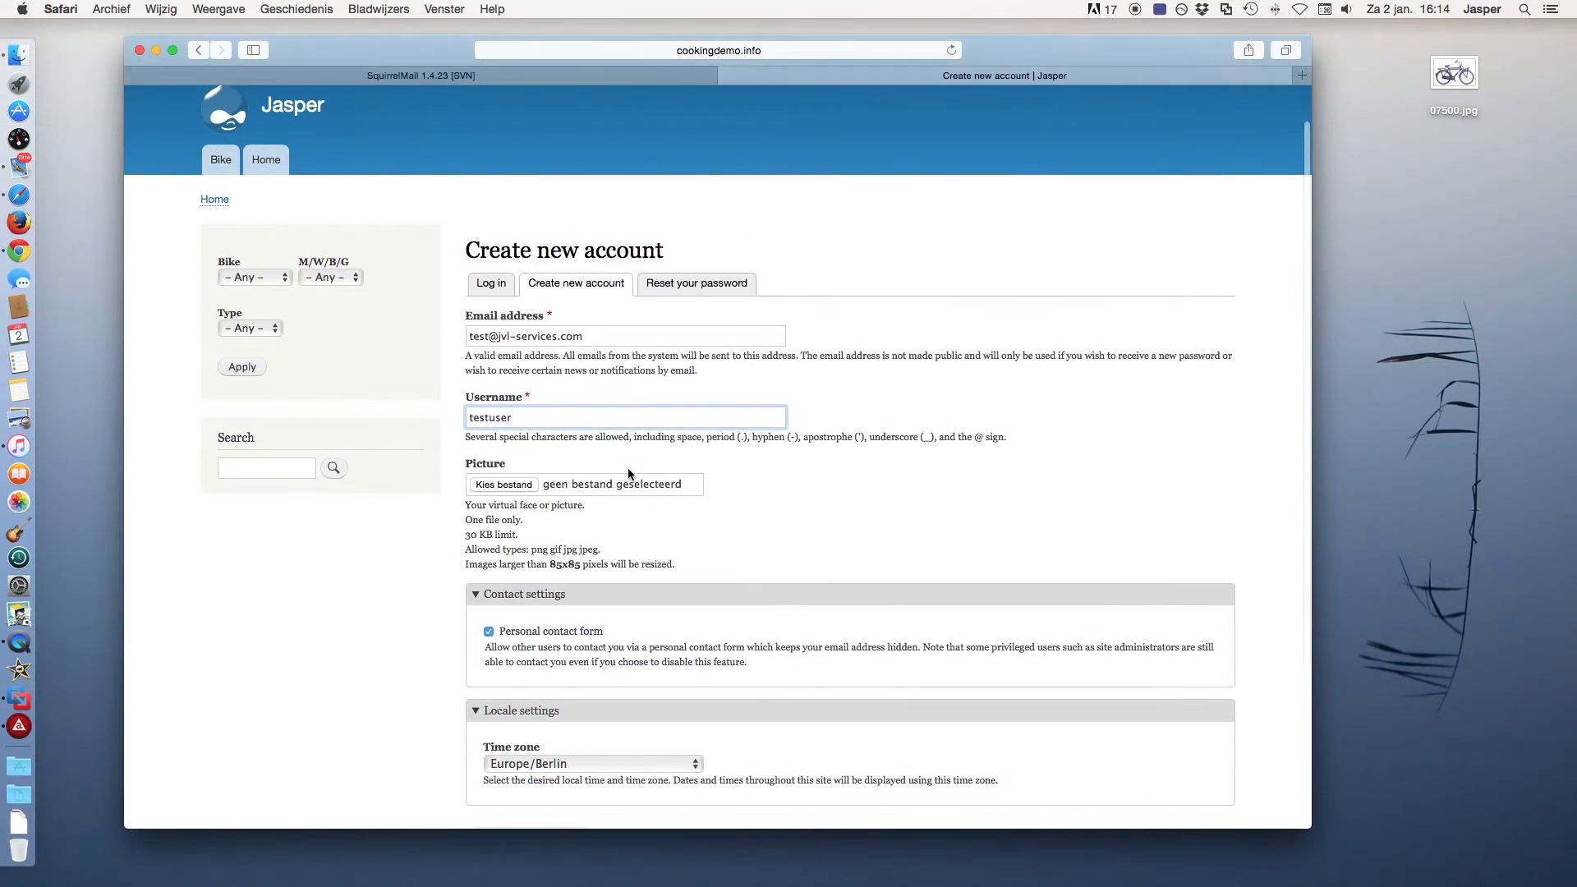
scroll(677, 494, "down", 4)
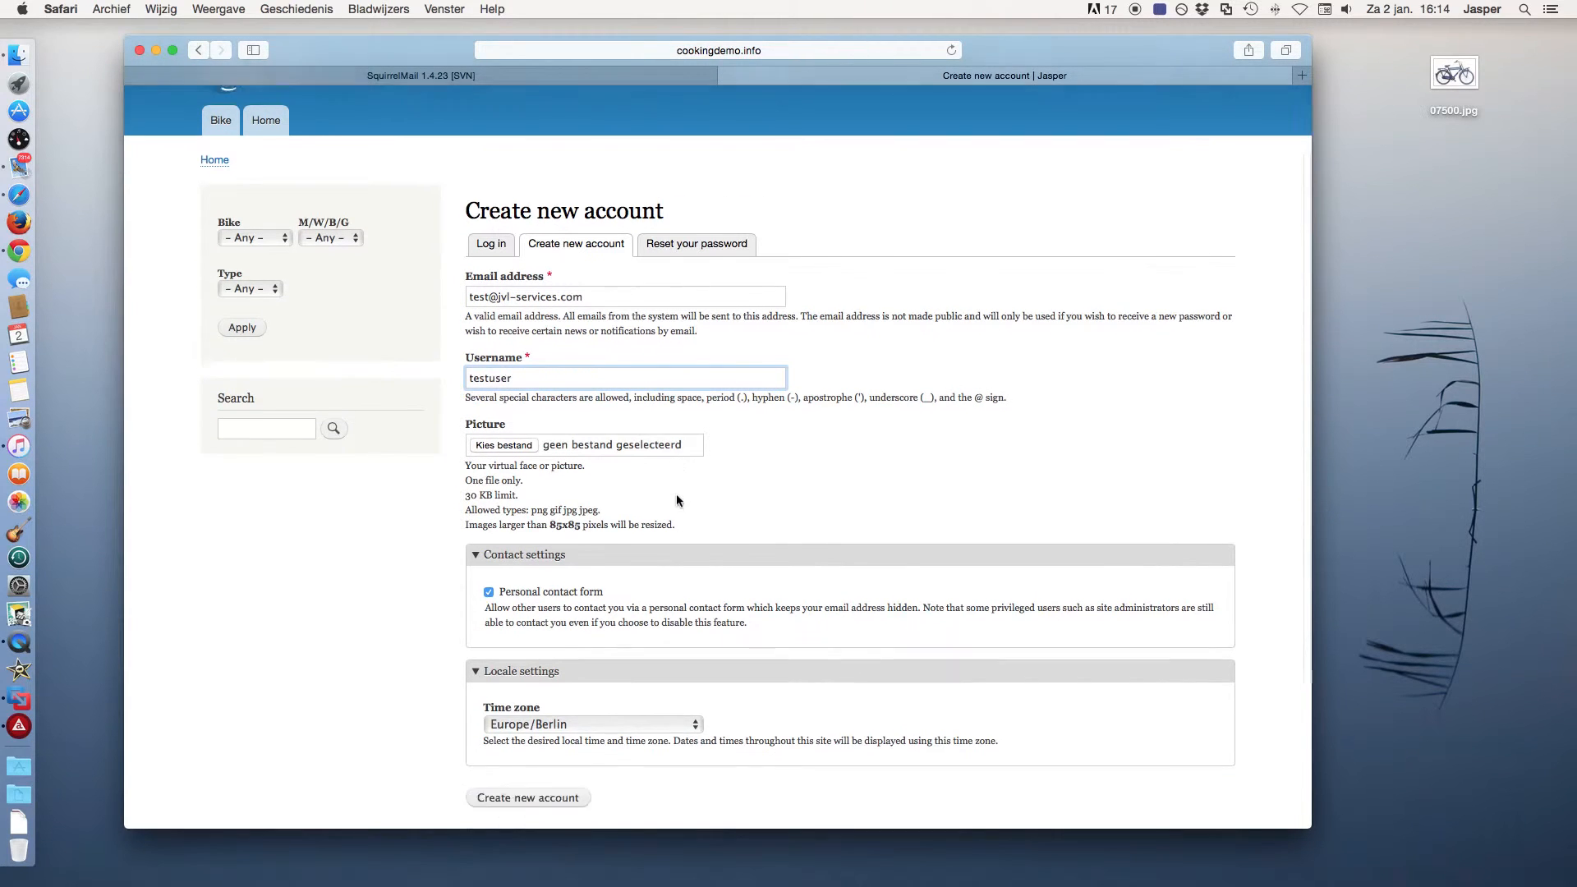
scroll(677, 500, "down", 4)
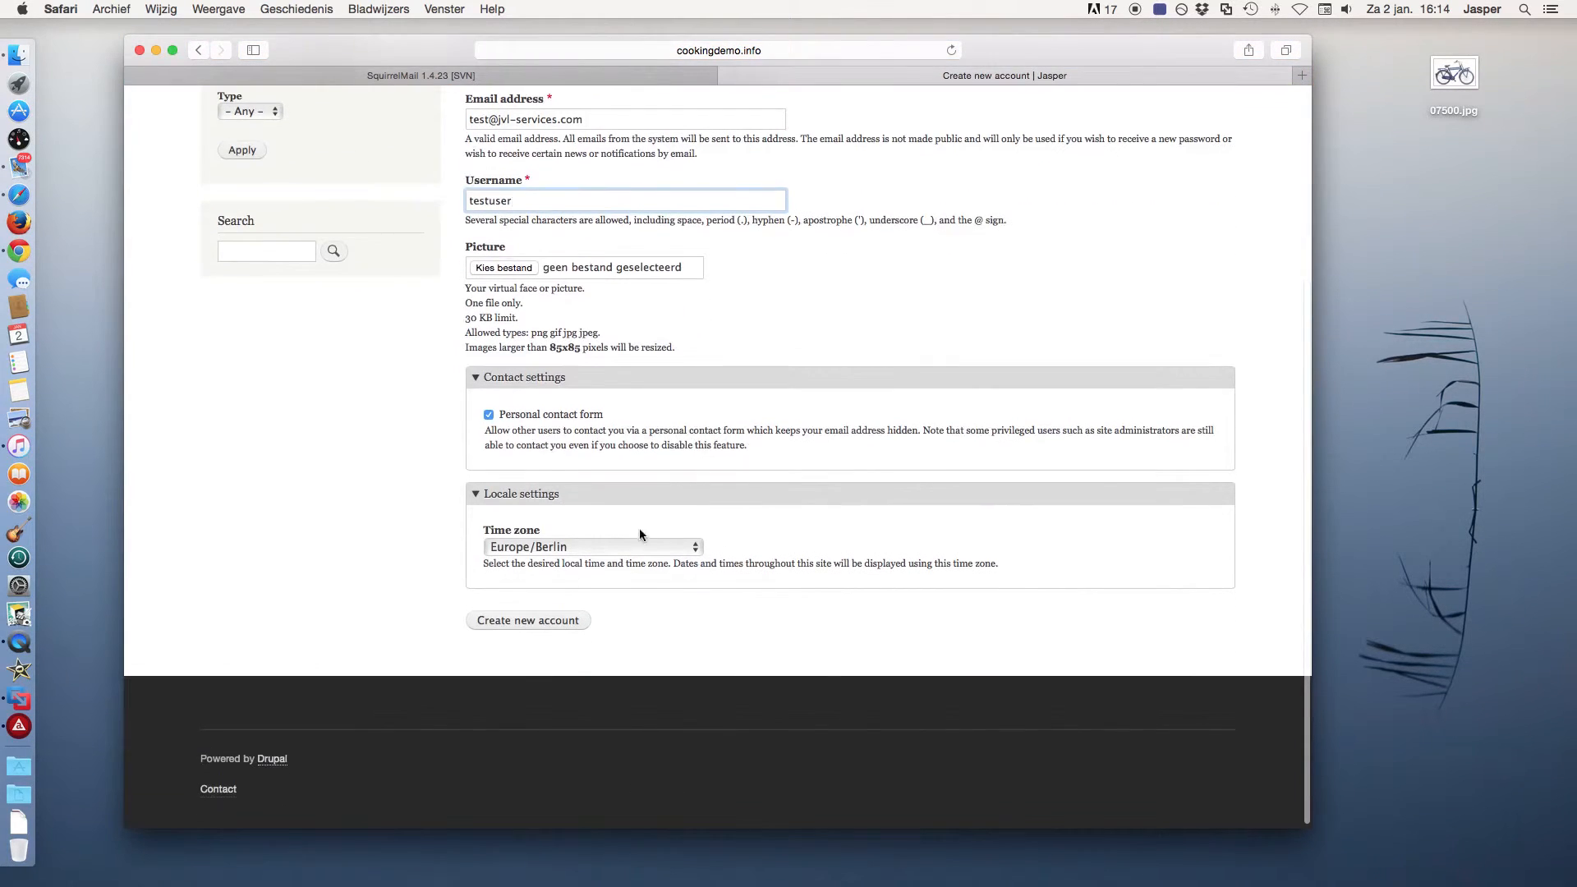
left_click(542, 622)
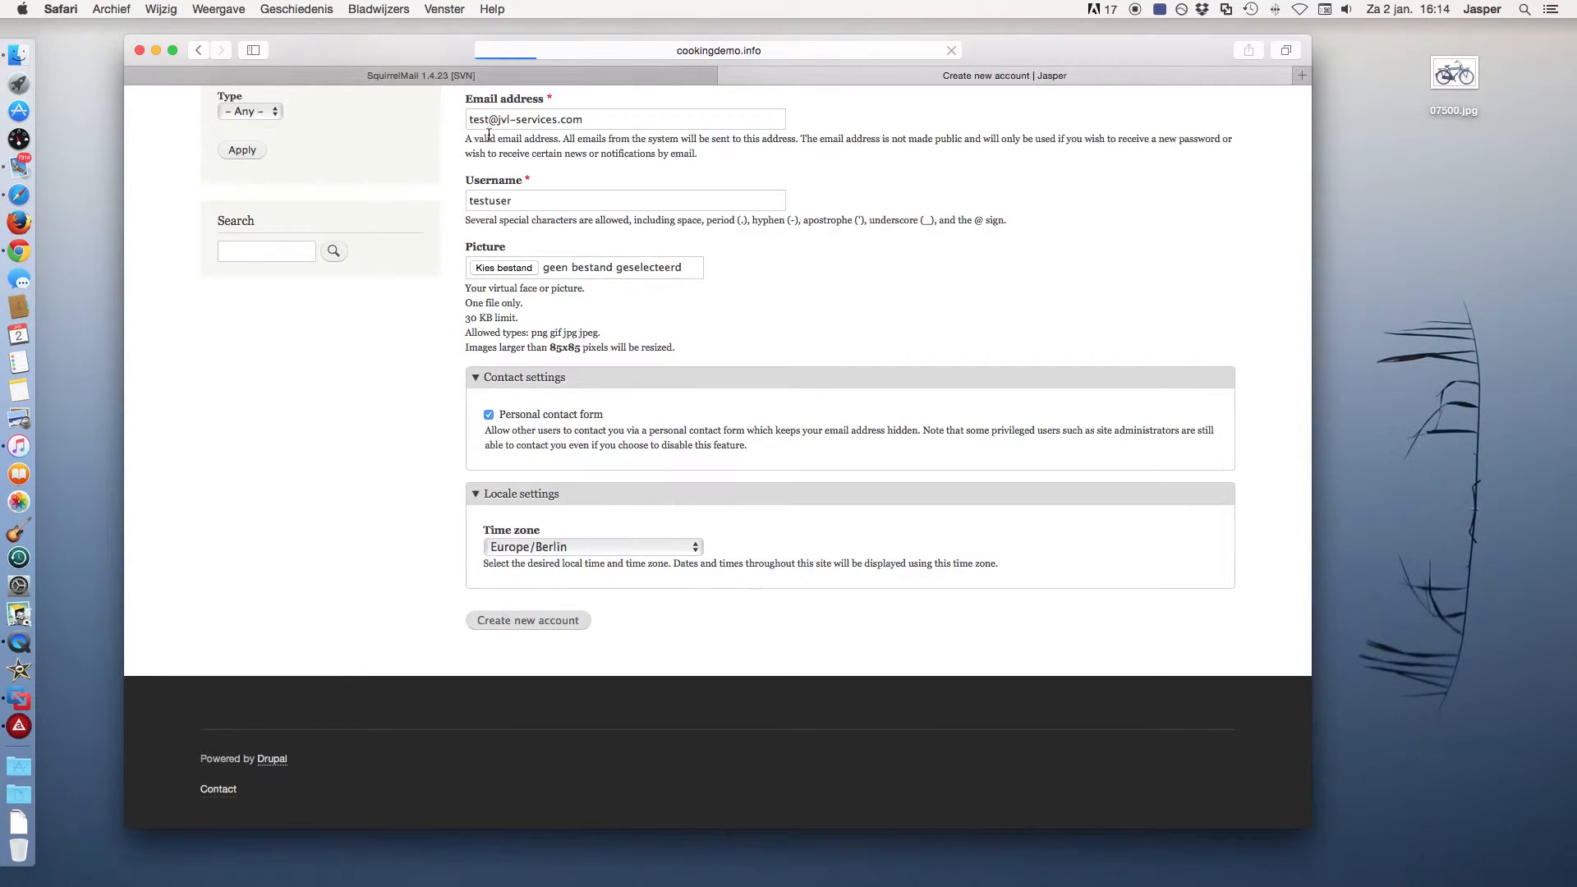
left_click(476, 76)
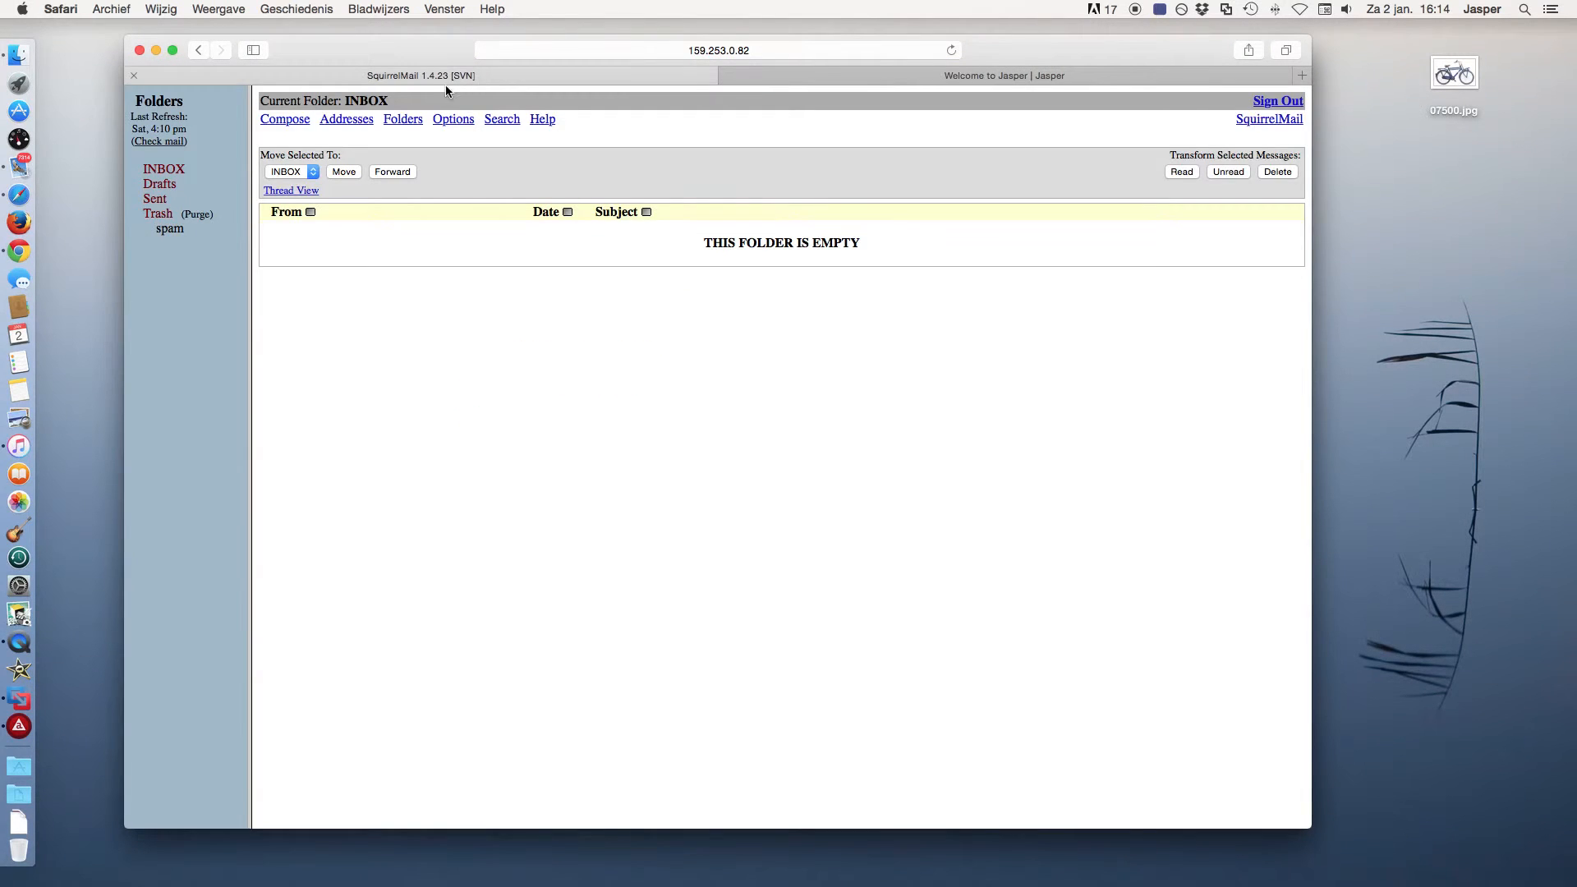
Refresh the inbox, open the Account details email and follow its one-time login link.
left_click(175, 172)
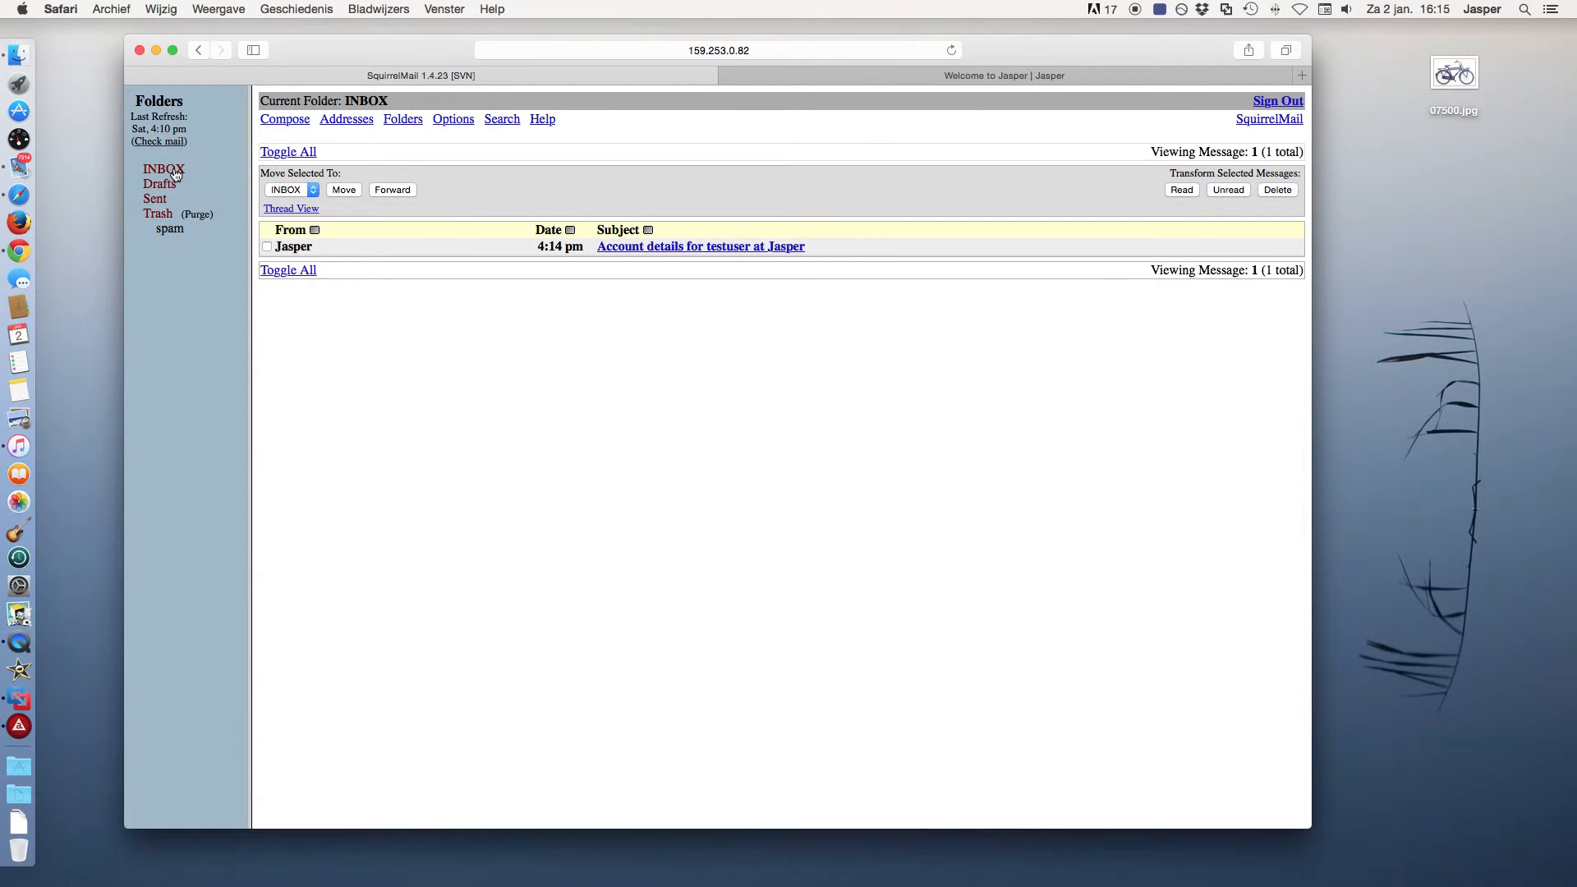
left_click(657, 249)
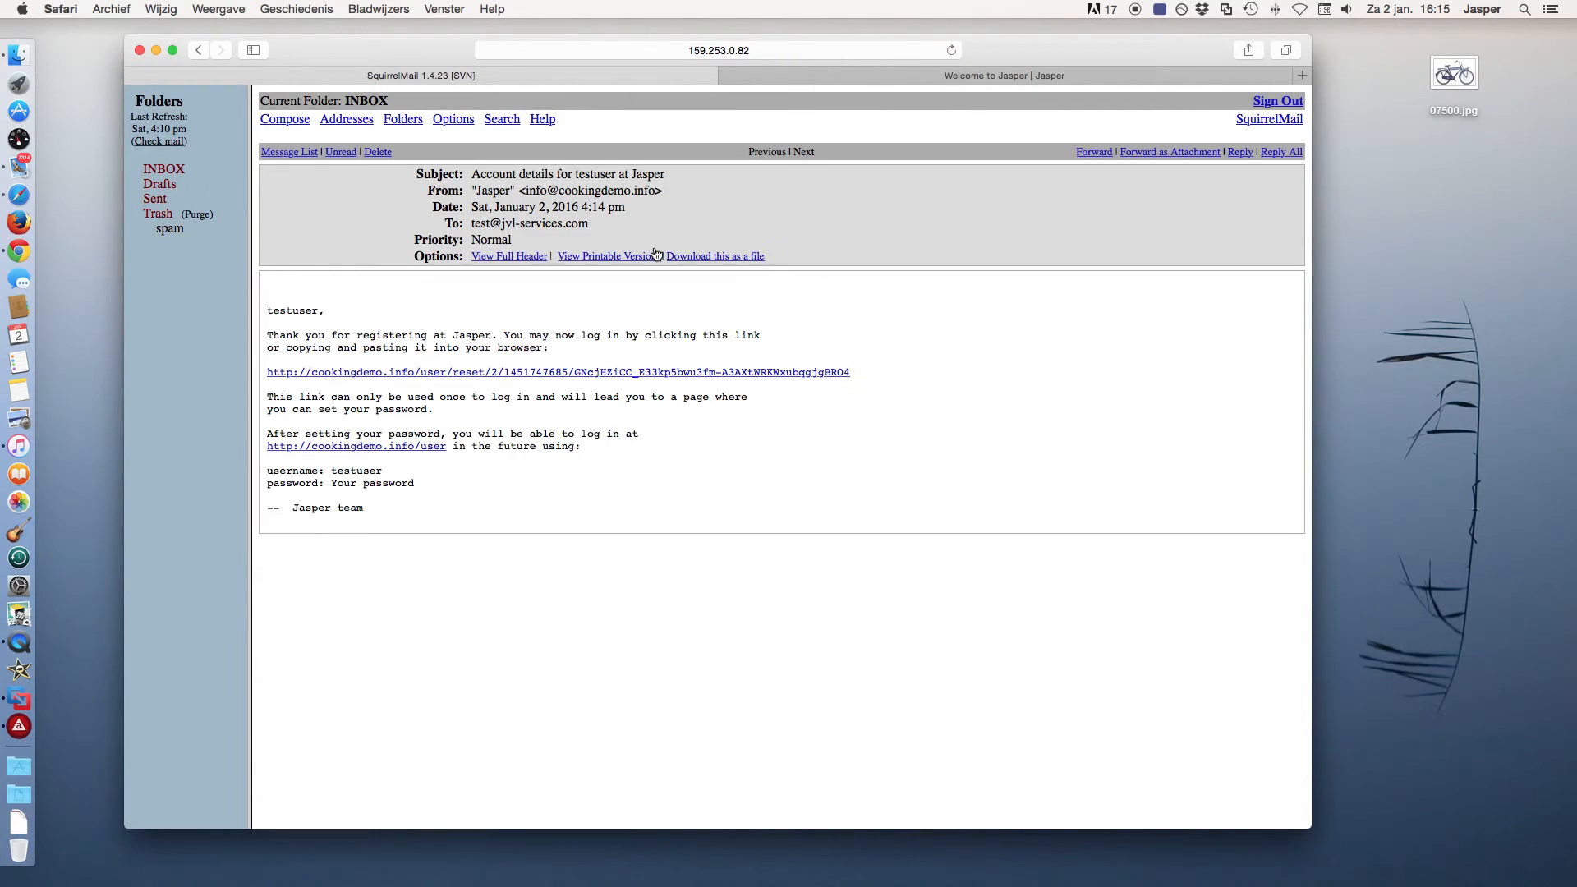
left_click(639, 374)
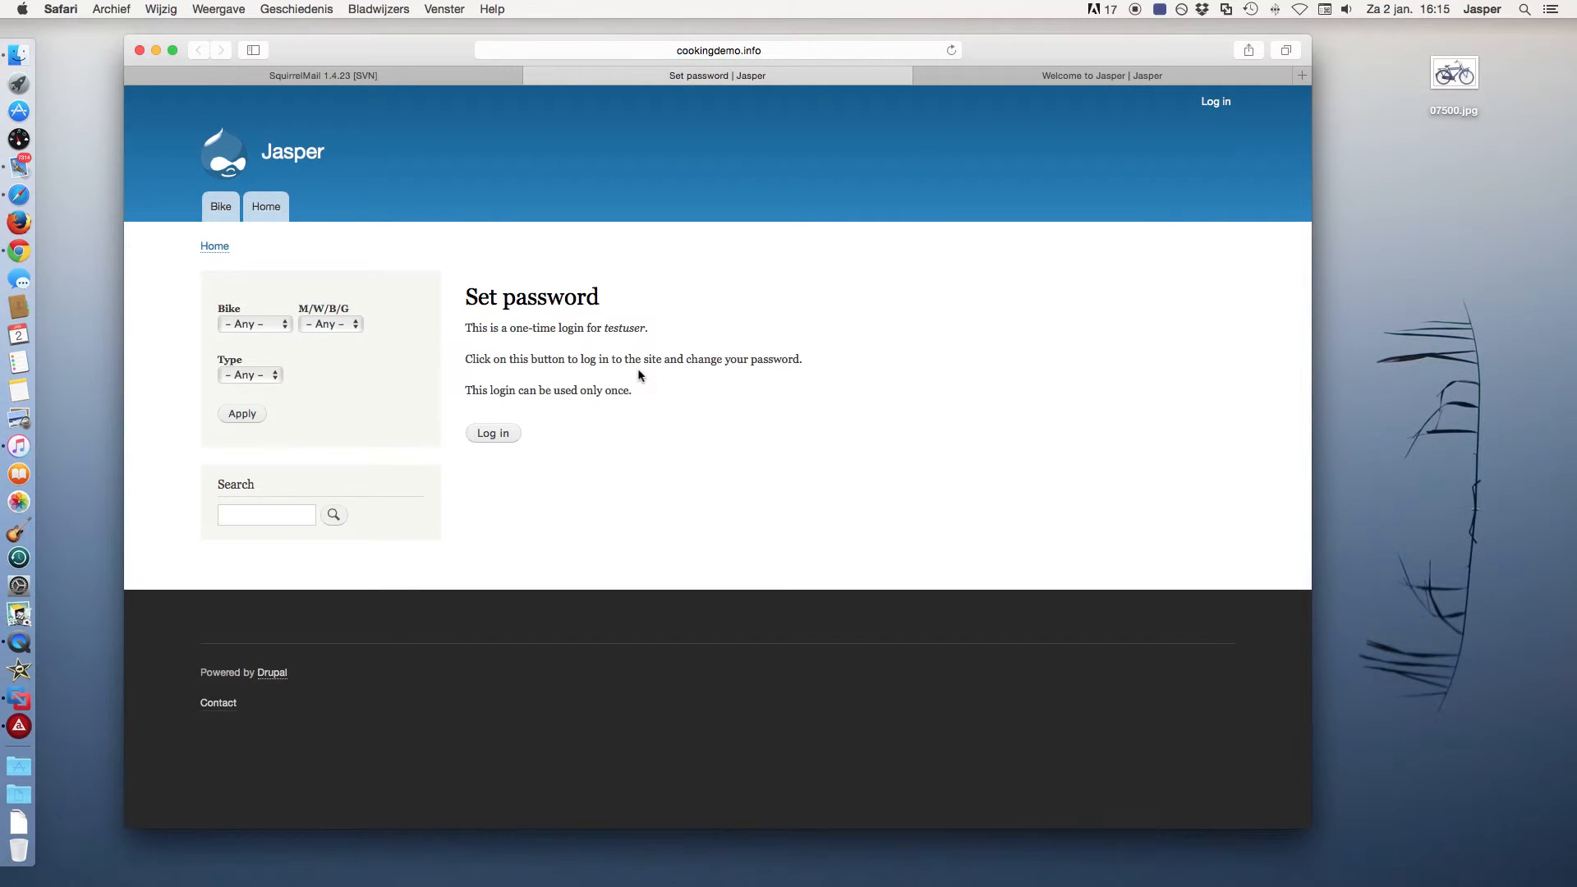
Use the one-time login, set and confirm testuser's new password, and save it.
left_click(505, 433)
left_click(486, 538)
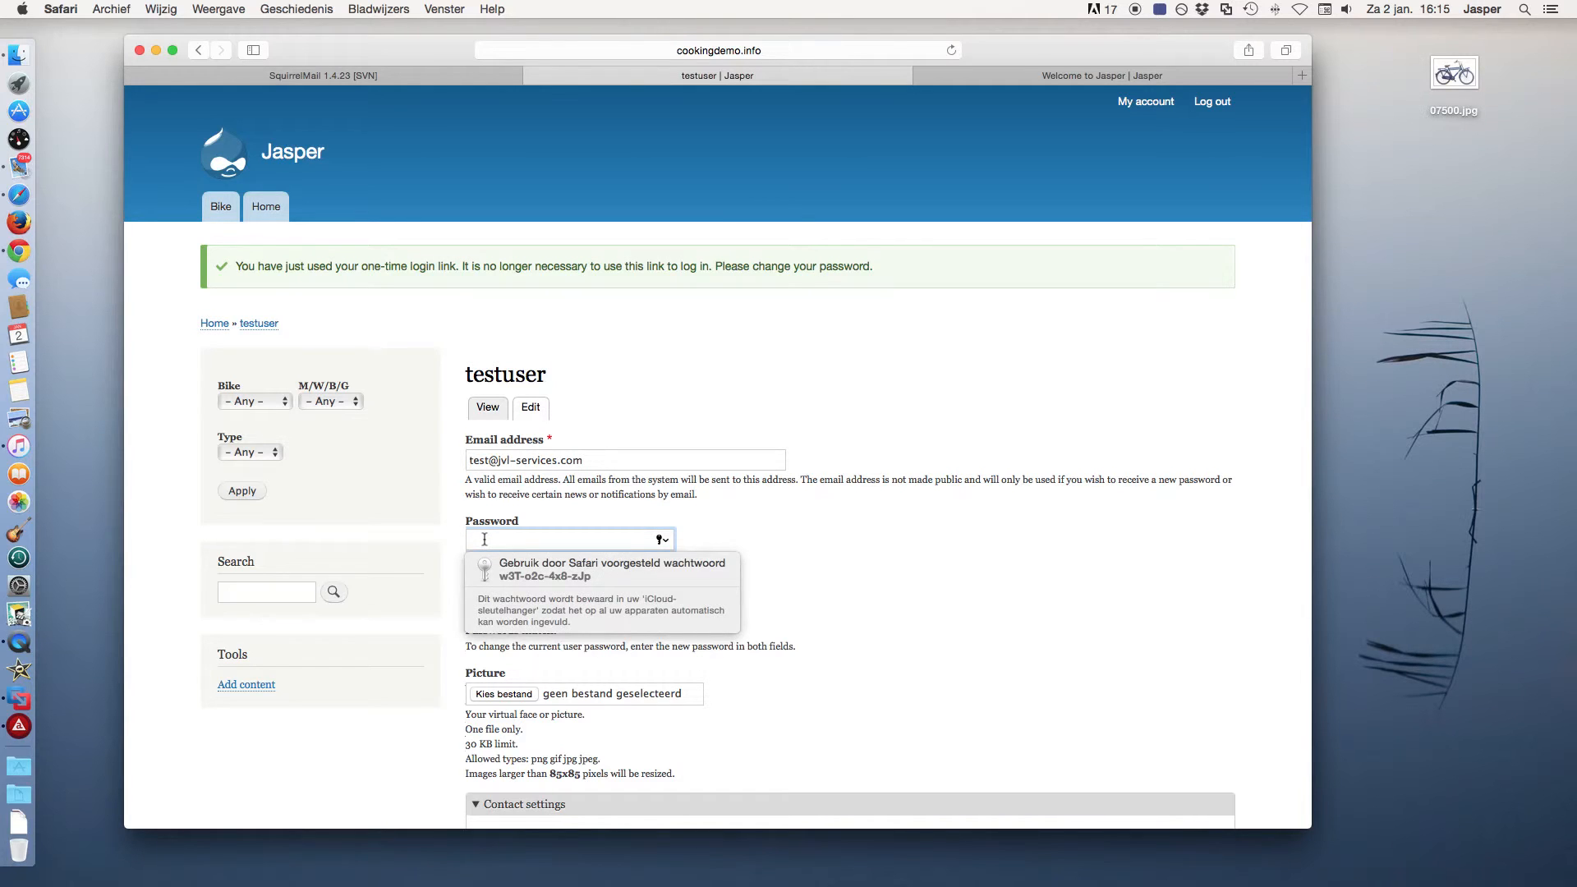
type("••••••••")
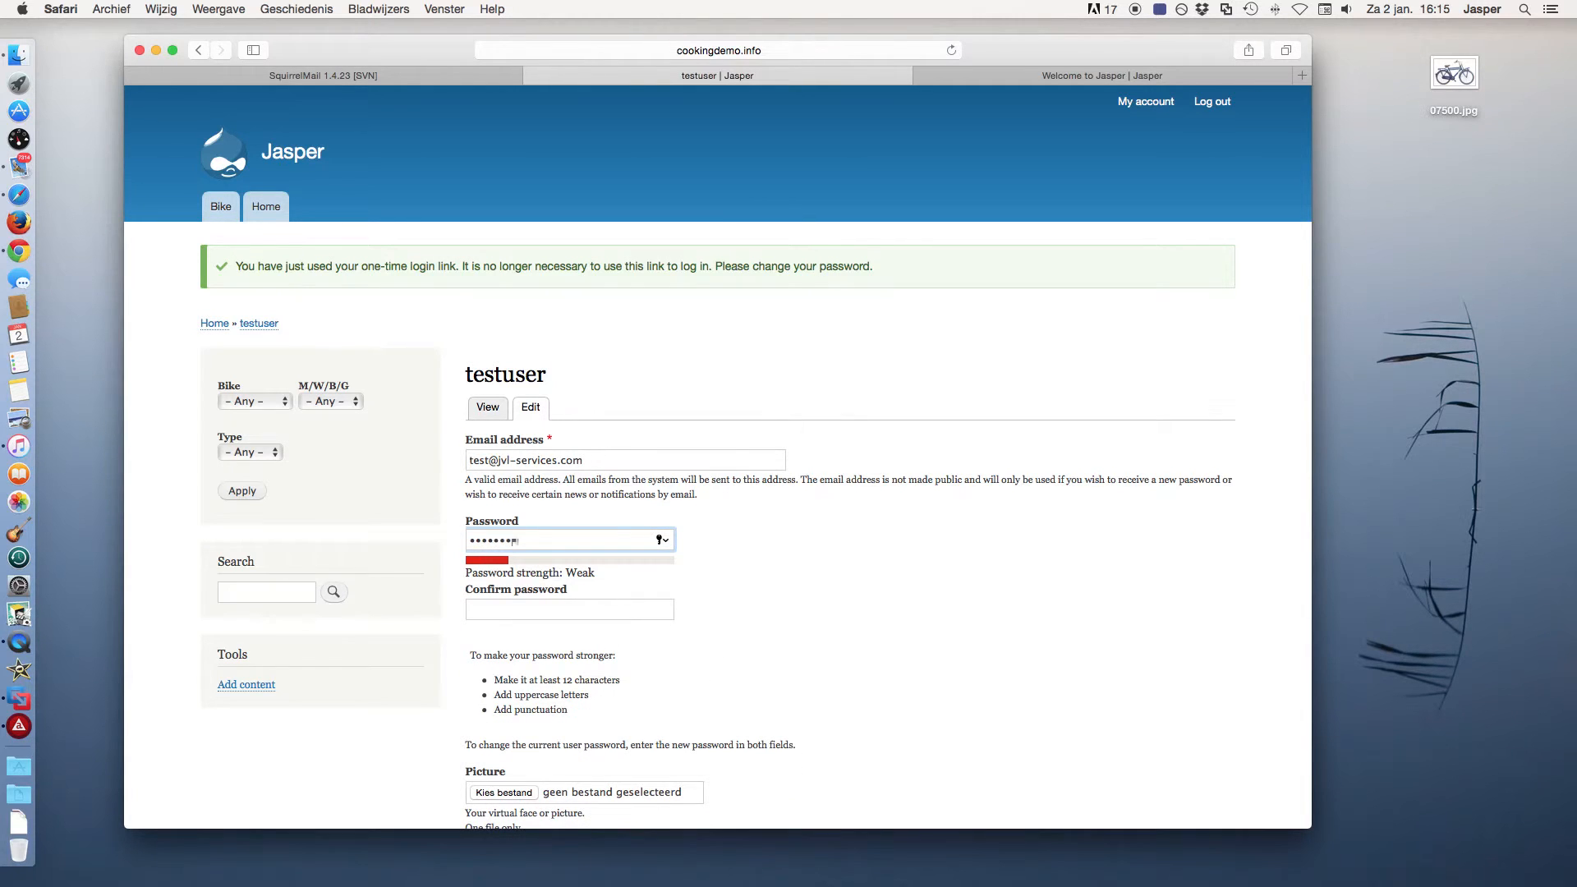
left_click(483, 605)
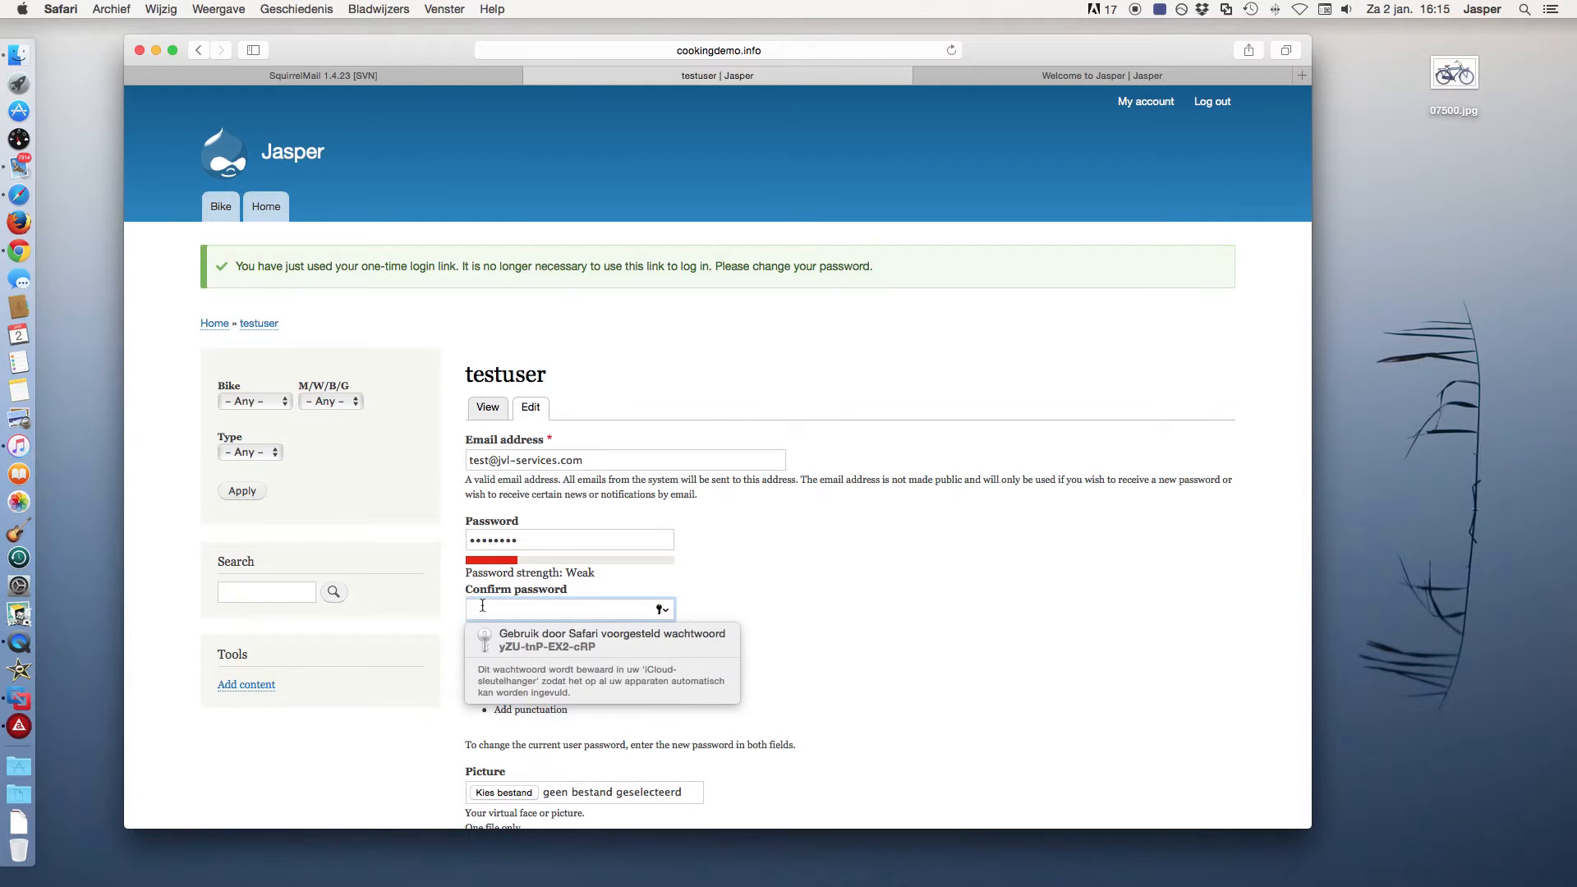
type("••••••••")
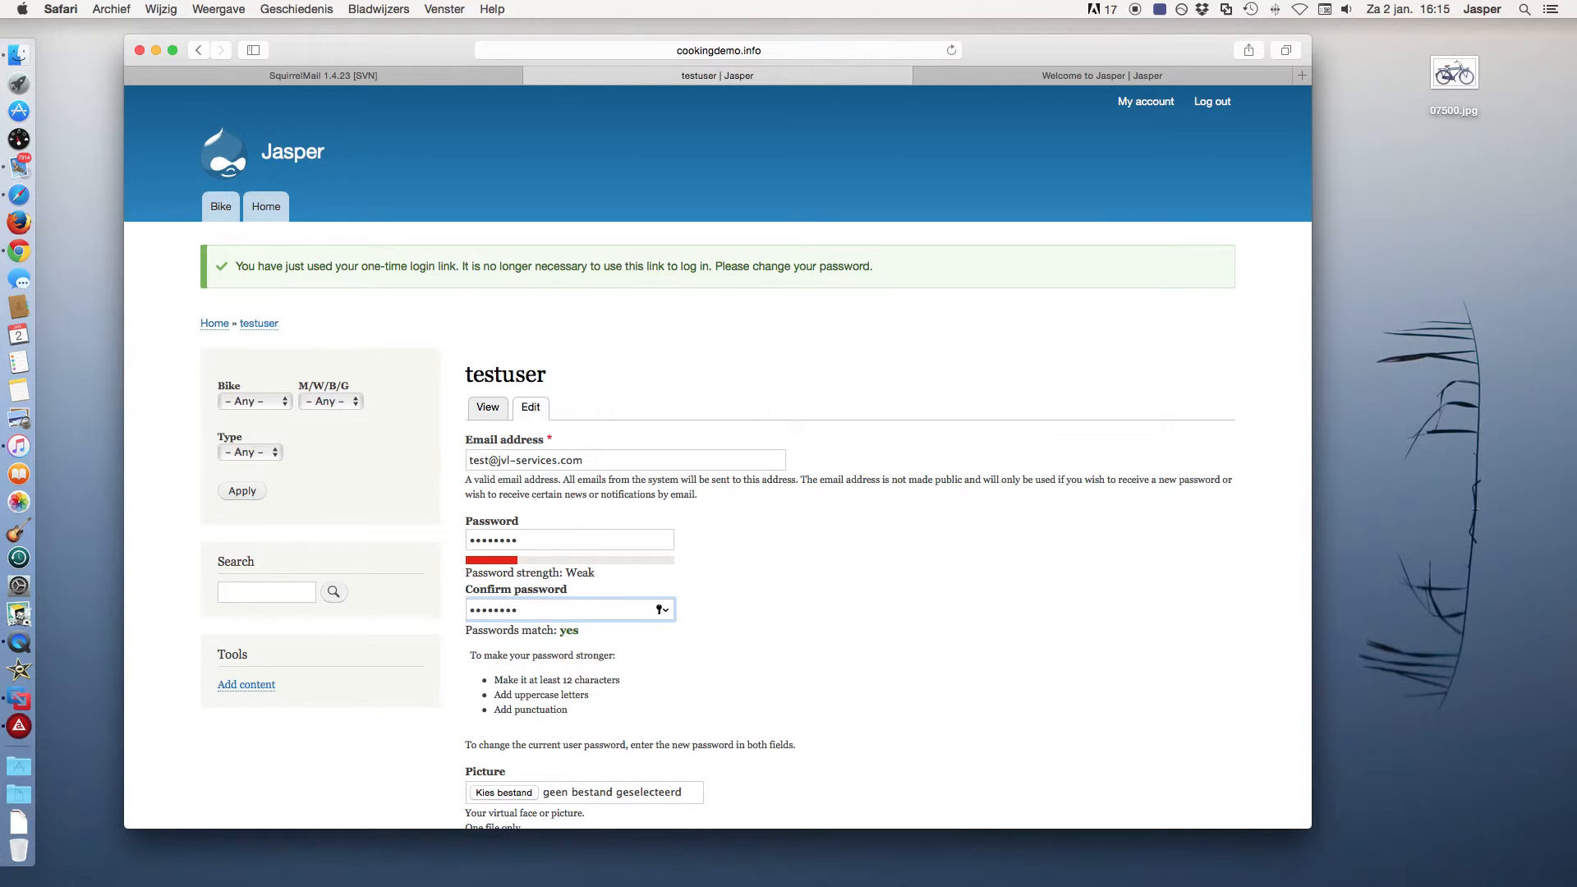
scroll(701, 679, "down", 2)
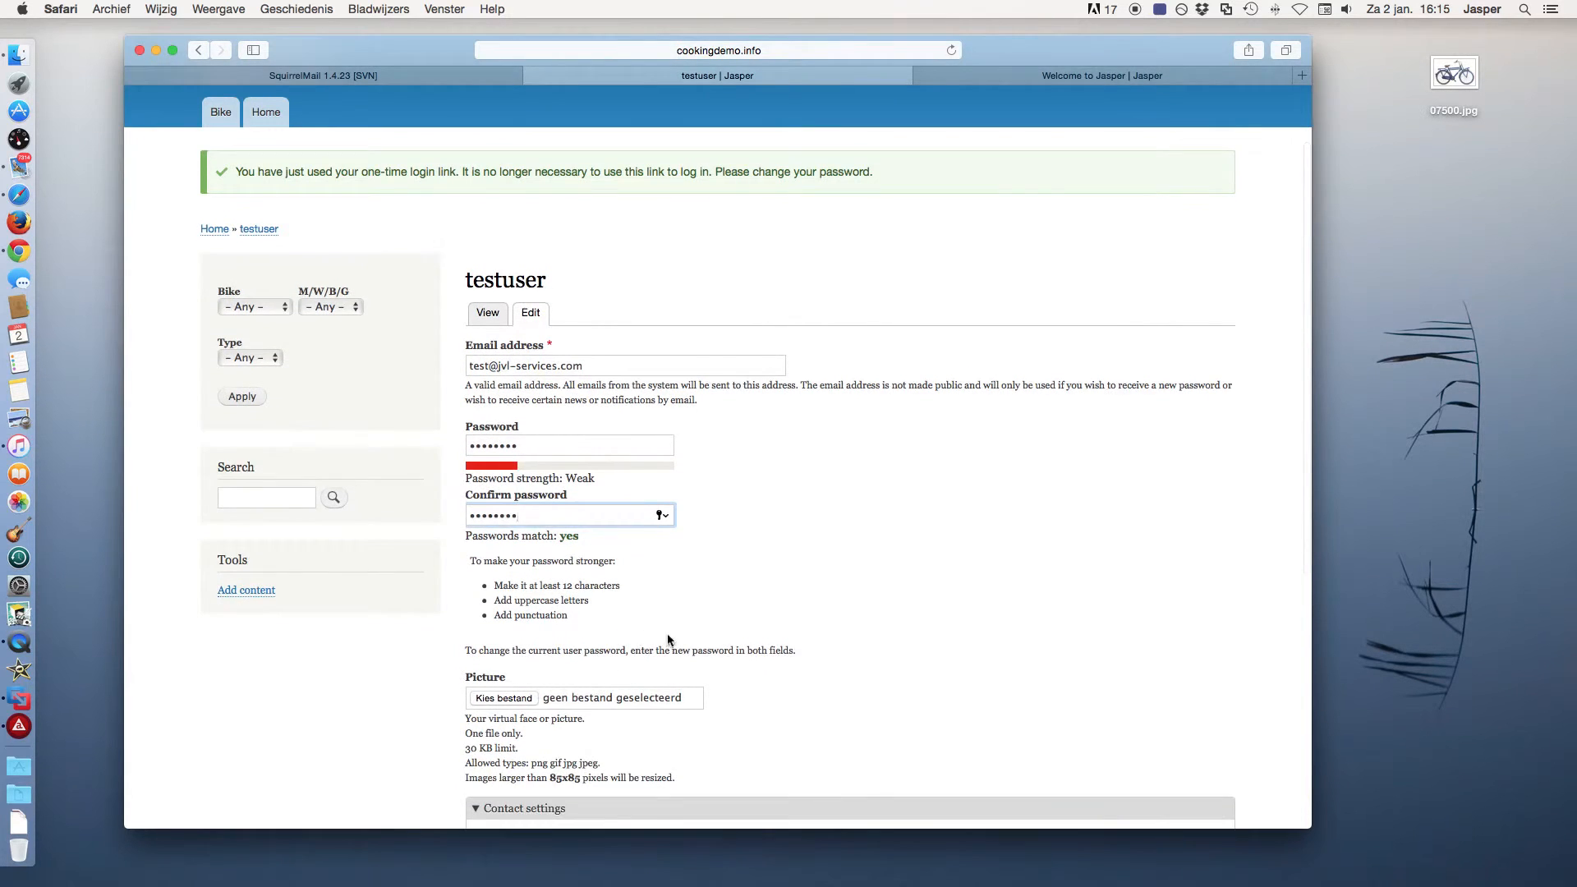
scroll(668, 640, "down", 5)
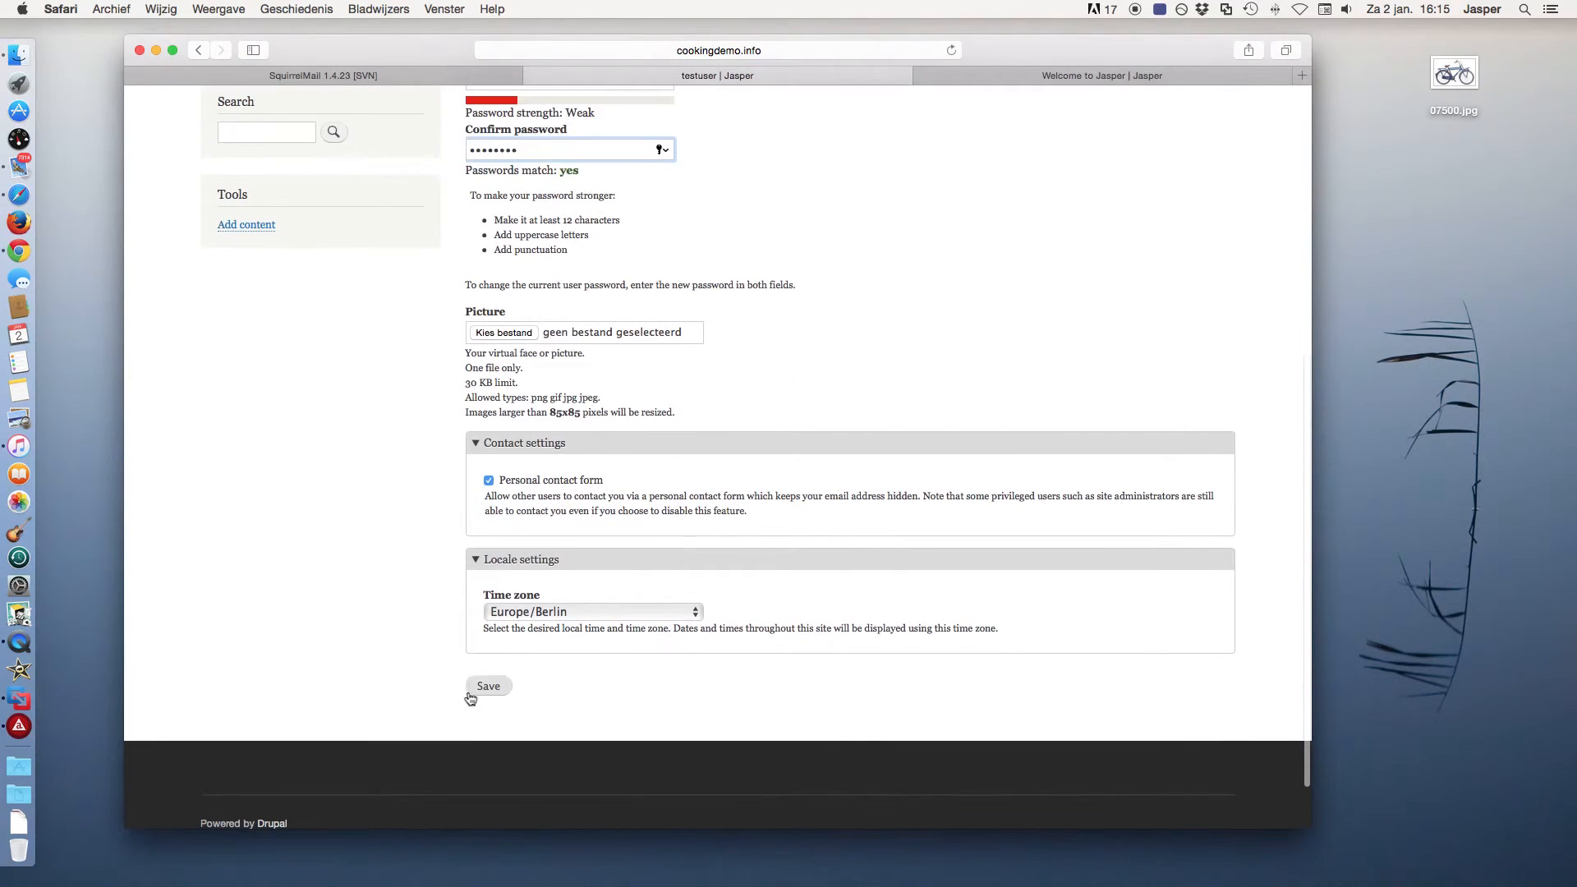
left_click(490, 688)
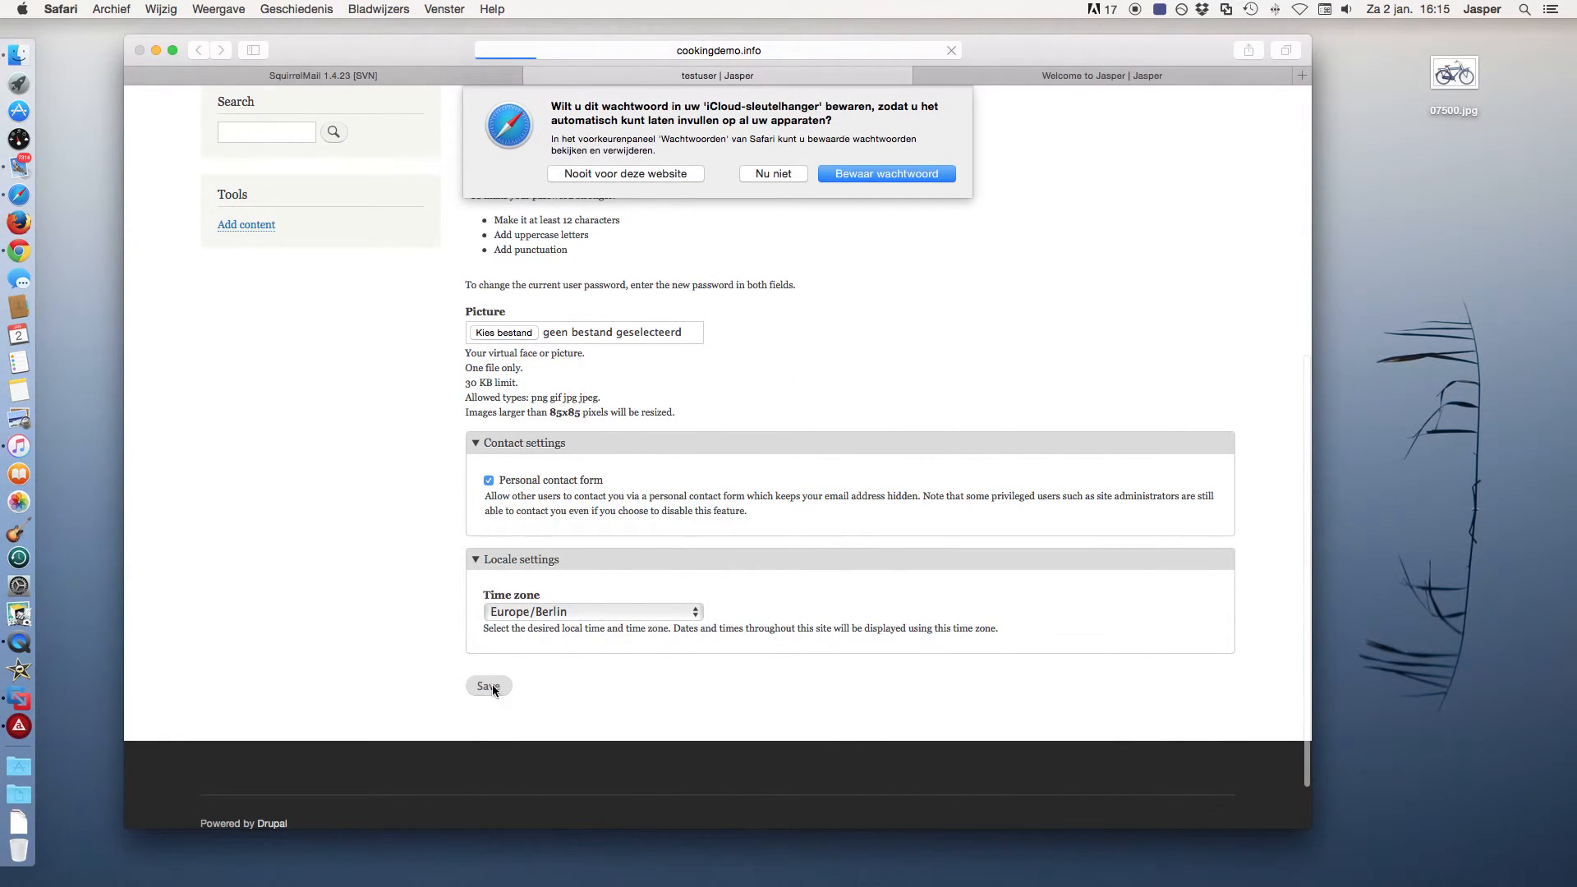
left_click(776, 172)
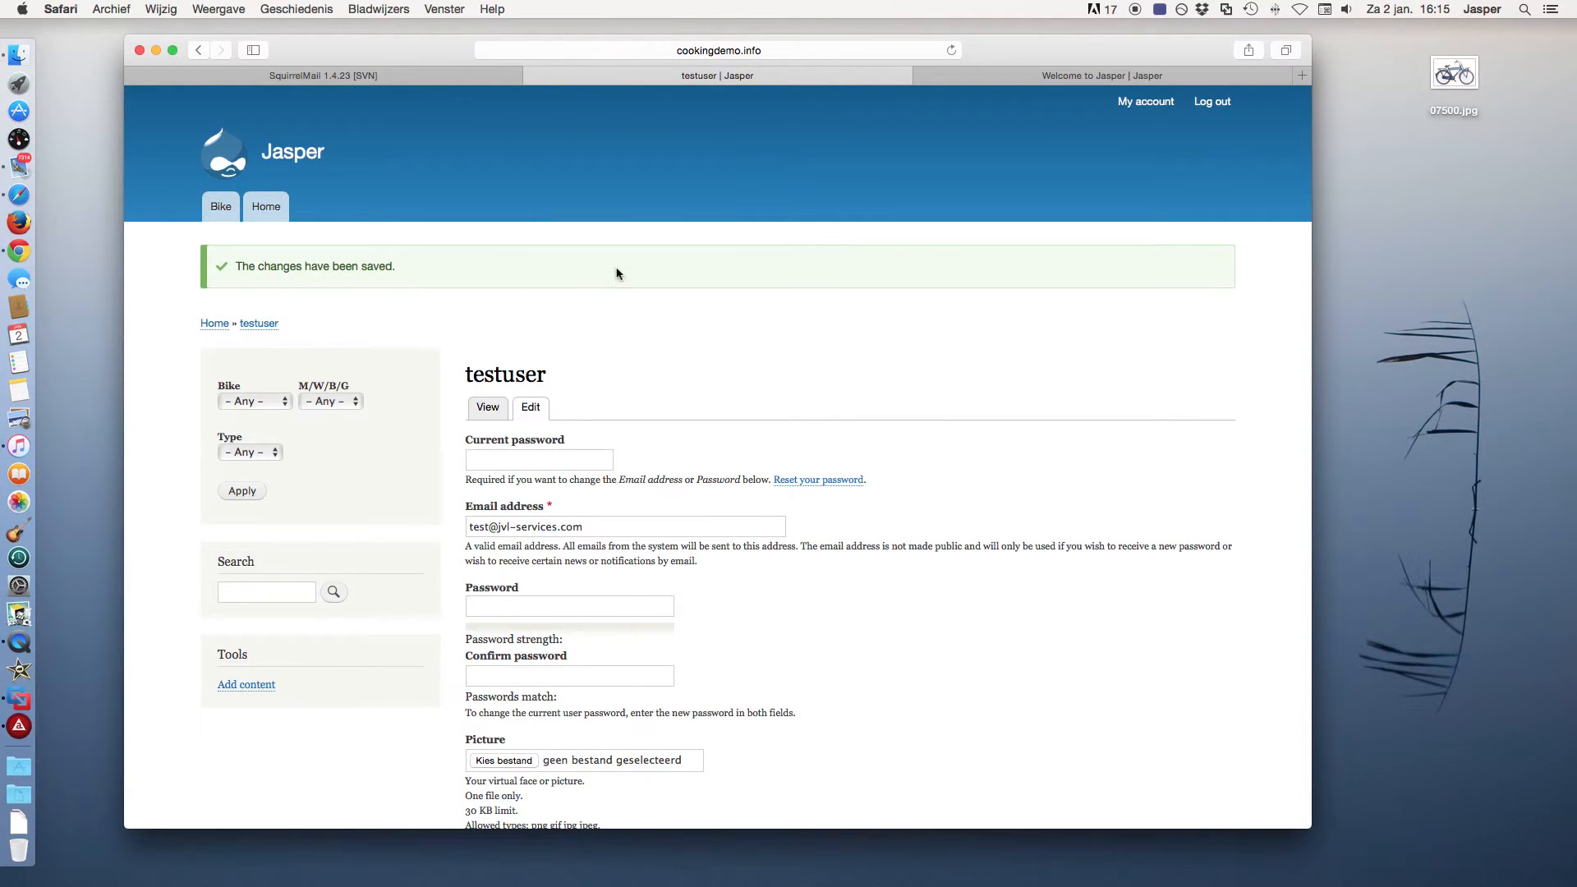
Create a new bike listing titled 'nice city bike man'.
left_click(246, 688)
left_click(578, 348)
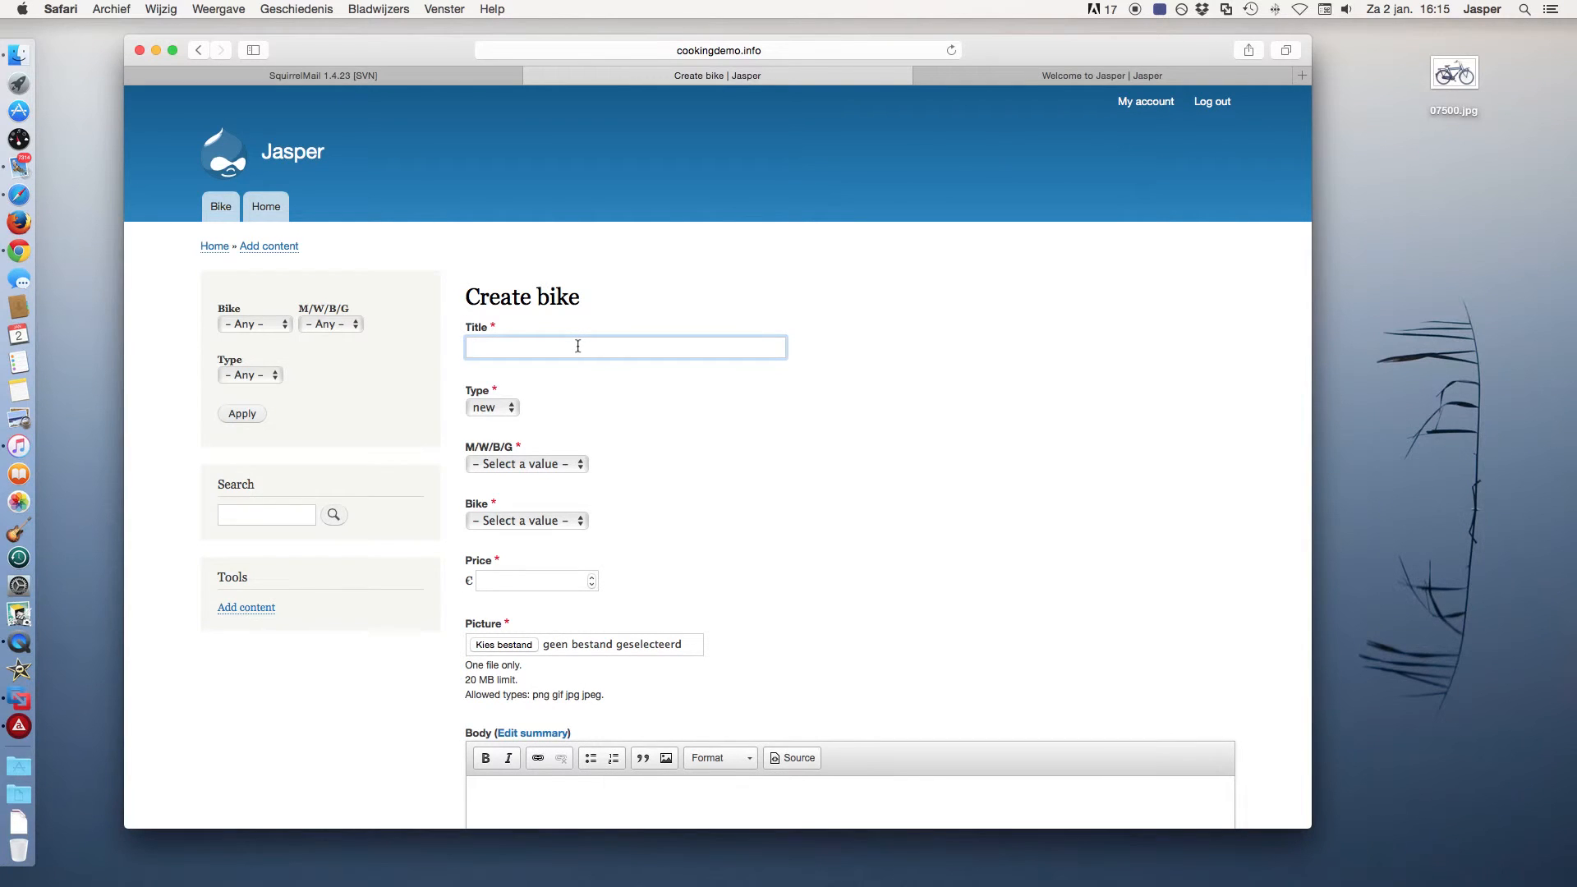
type("nice city bike ma")
Set the listing's Type to used, M/W/B/G to Man, Bike to City and price 250,00.
left_click(493, 407)
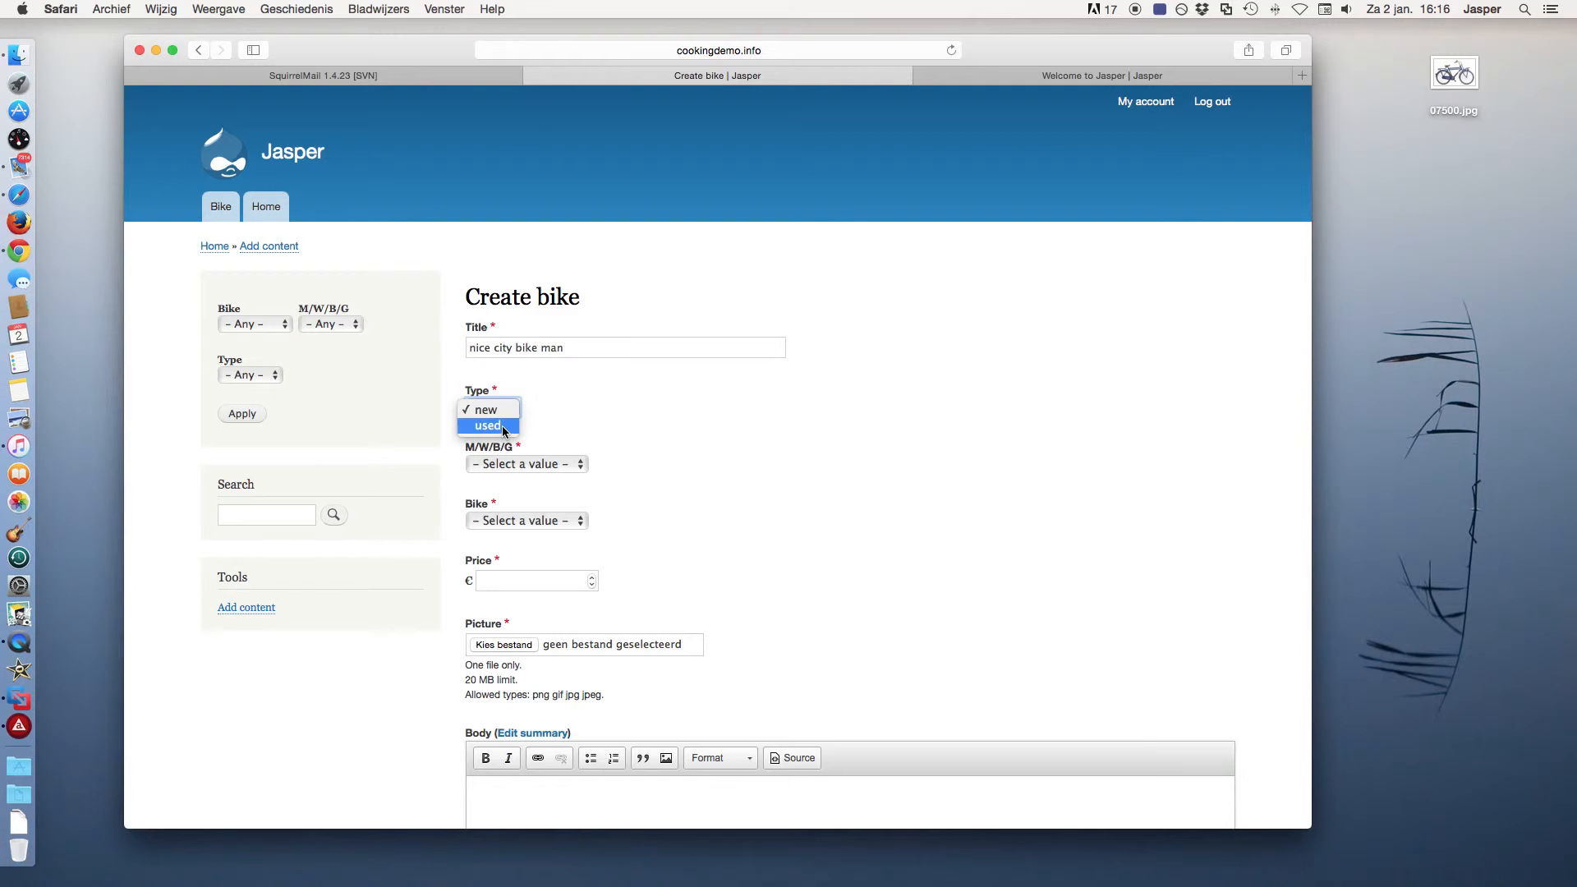
left_click(504, 426)
left_click(542, 463)
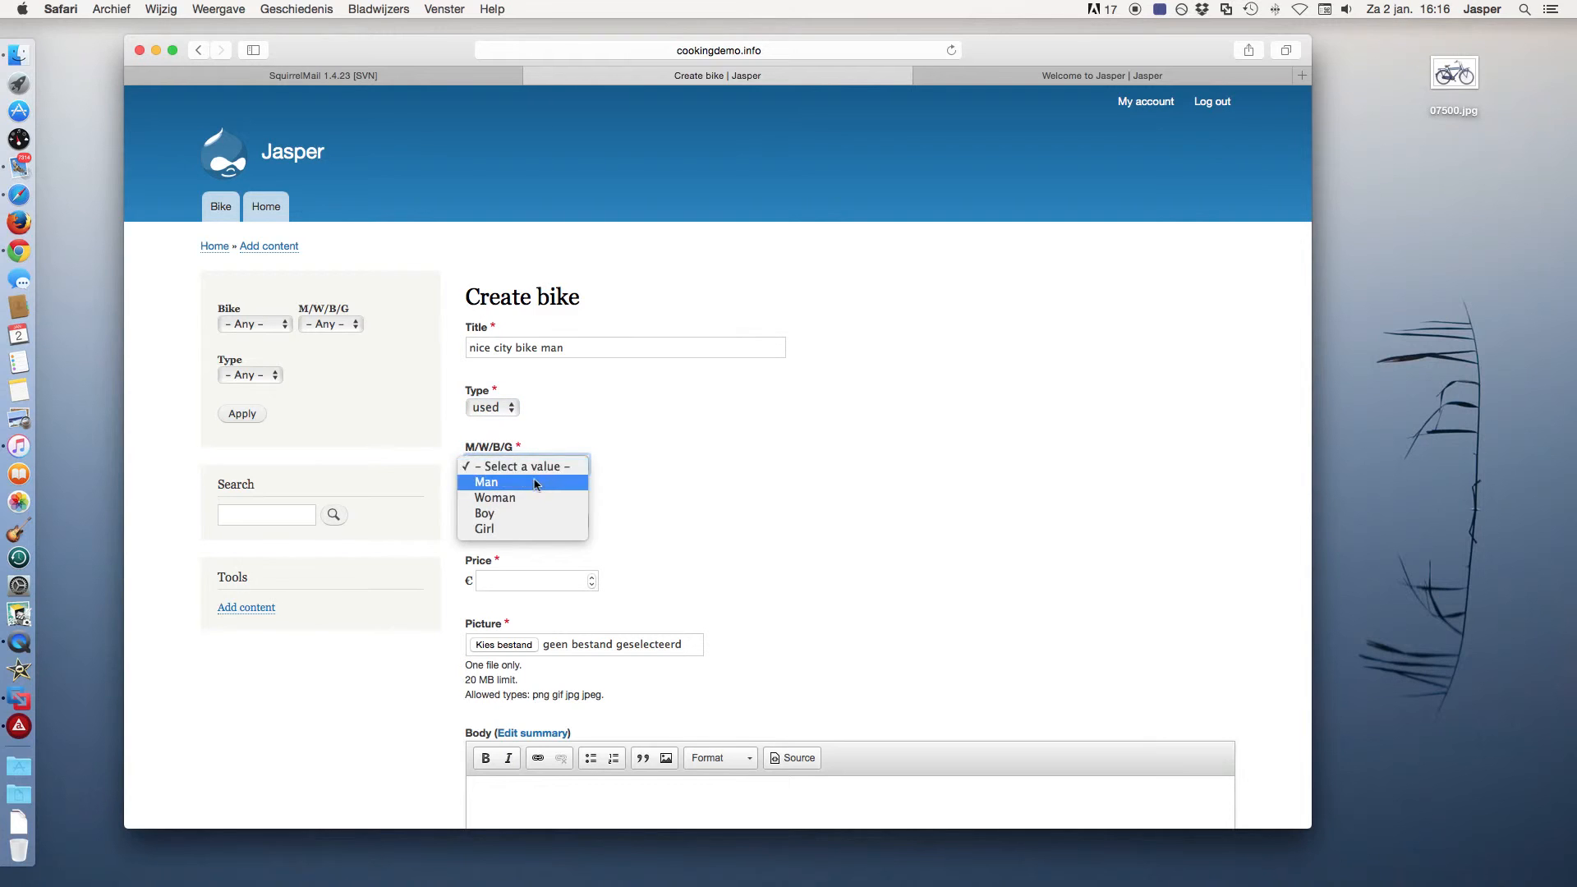
left_click(533, 485)
left_click(545, 524)
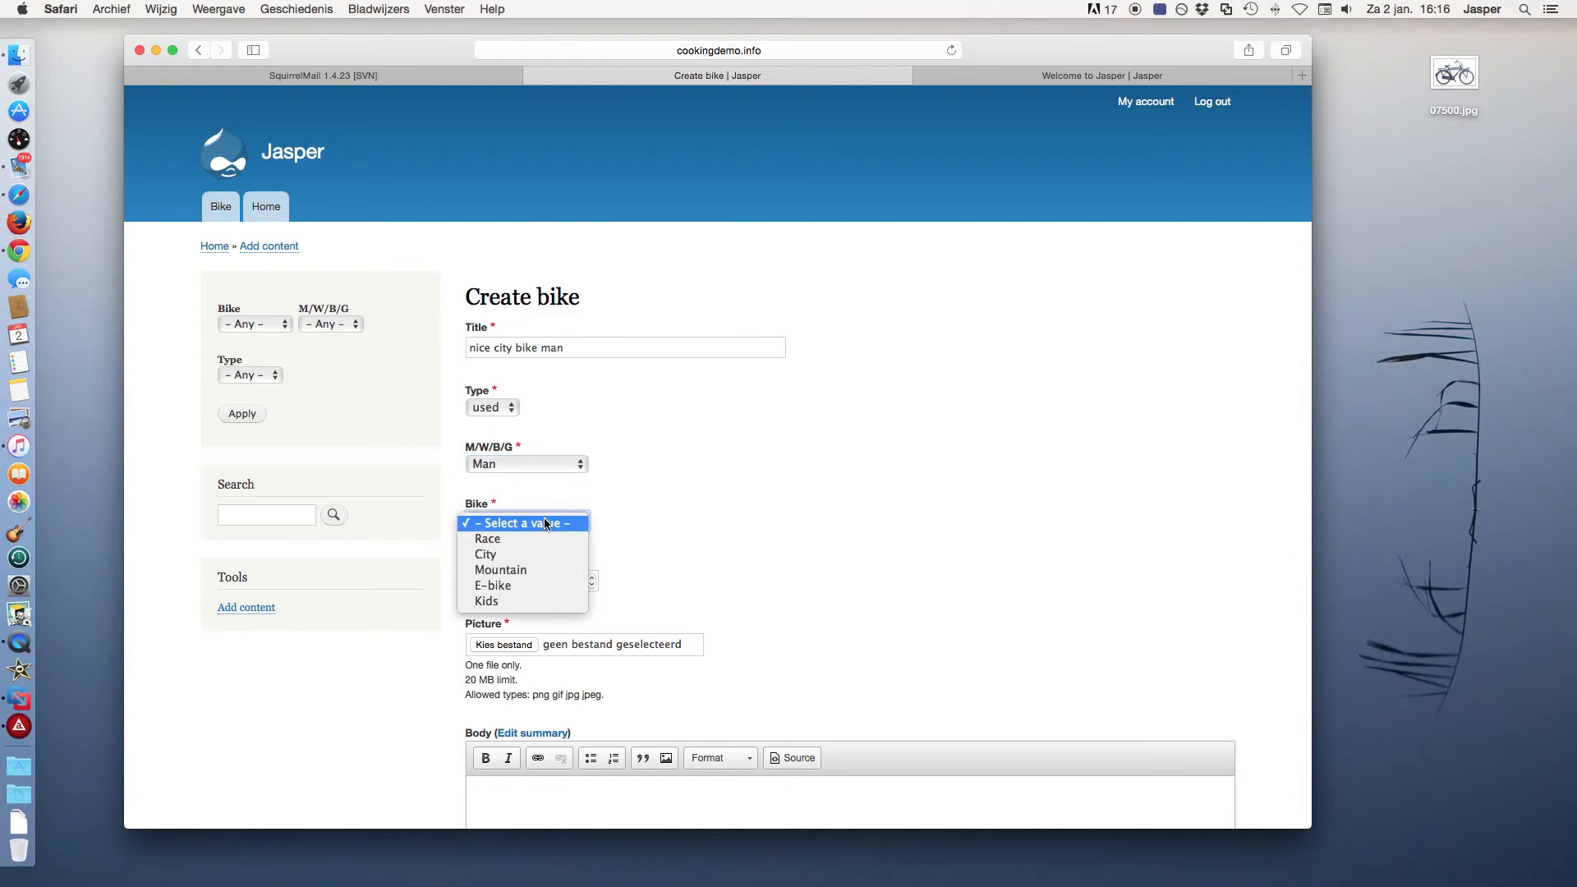
left_click(524, 555)
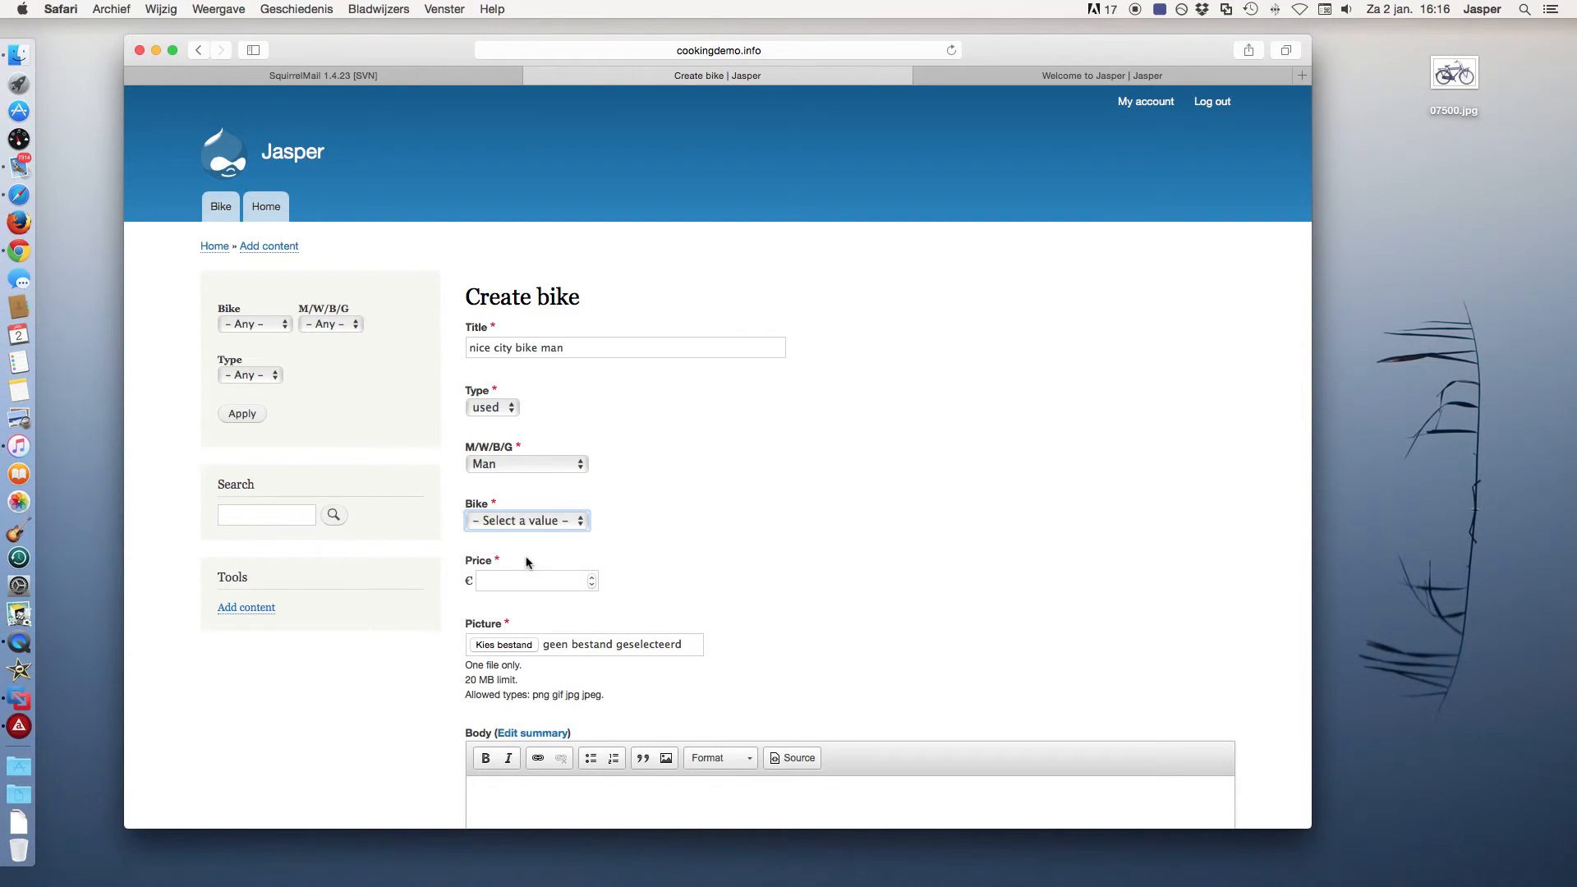
left_click(526, 576)
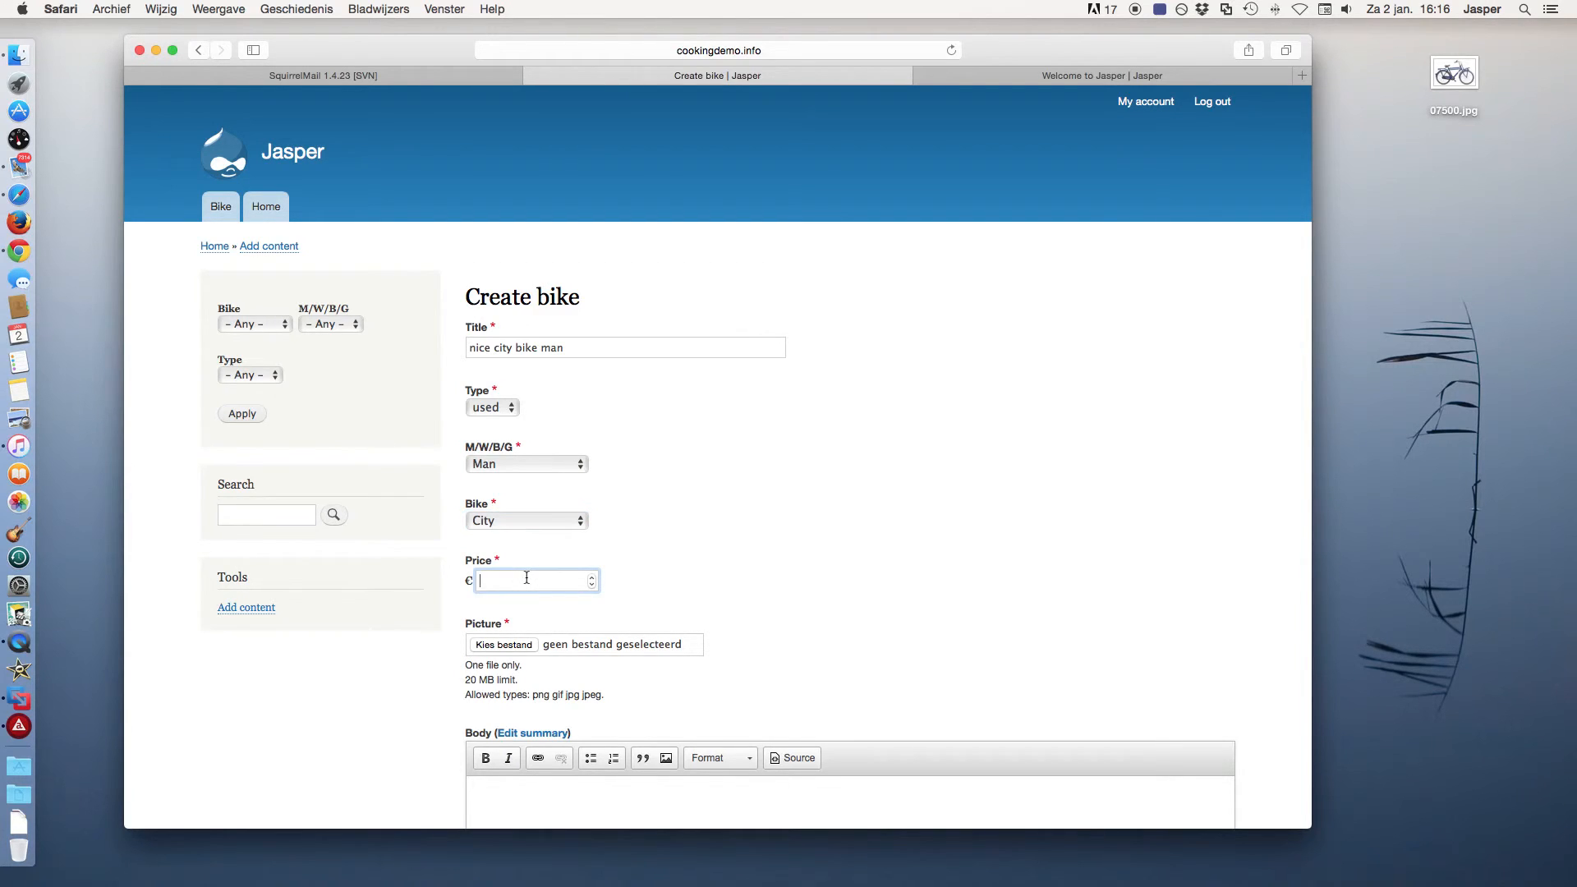
type("250,00")
left_click(519, 645)
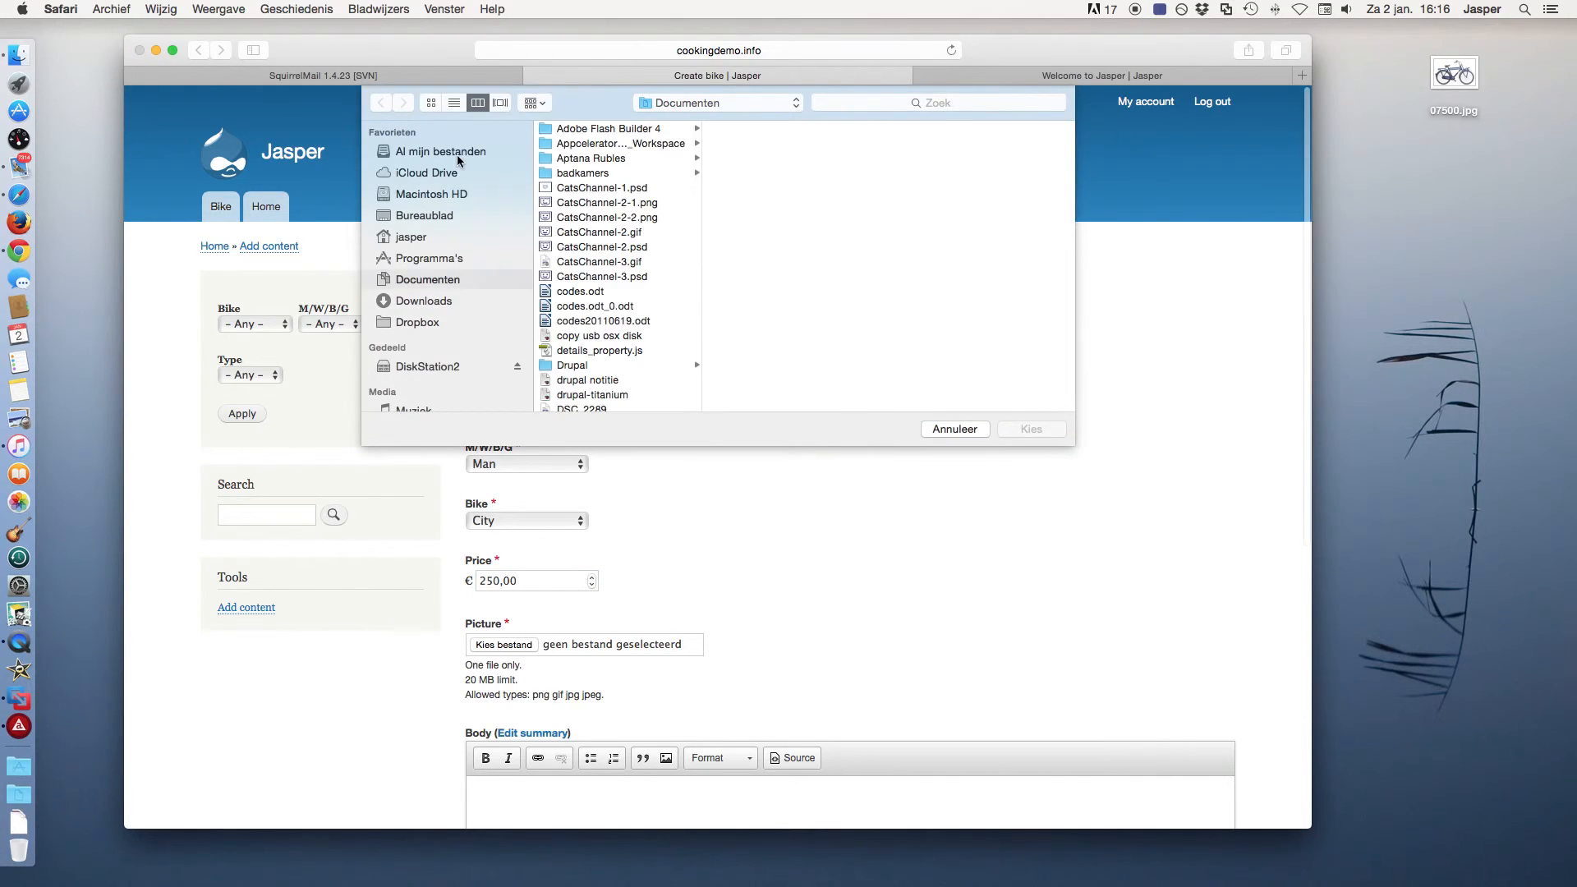
Attach 07500.jpg from the home folder's Bureaublad (Desktop) as the bike's Picture.
left_click(412, 237)
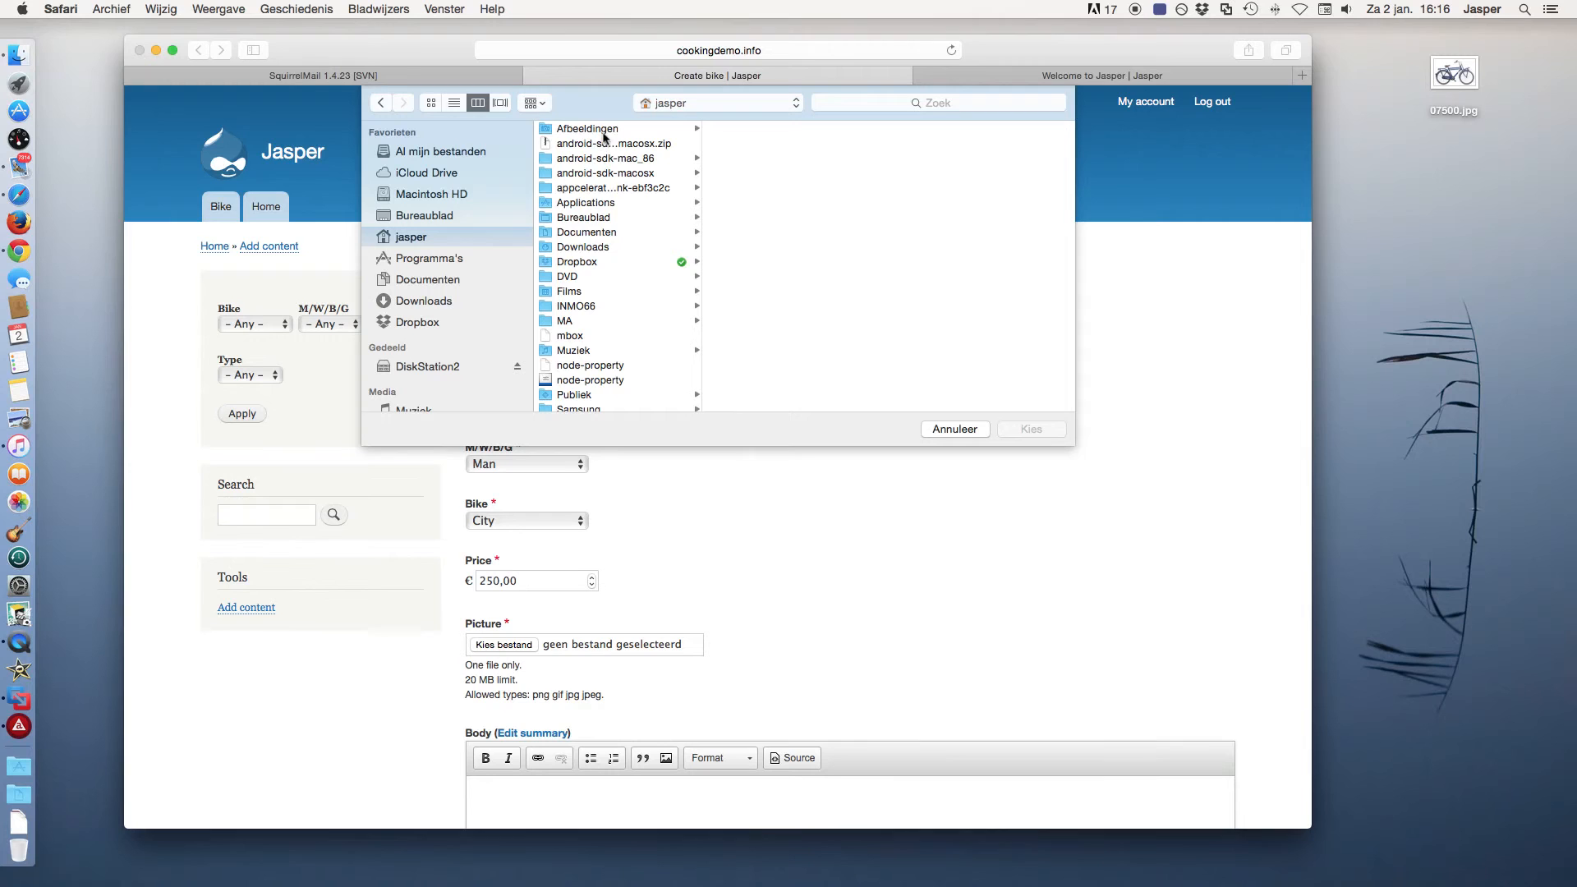
left_click(595, 218)
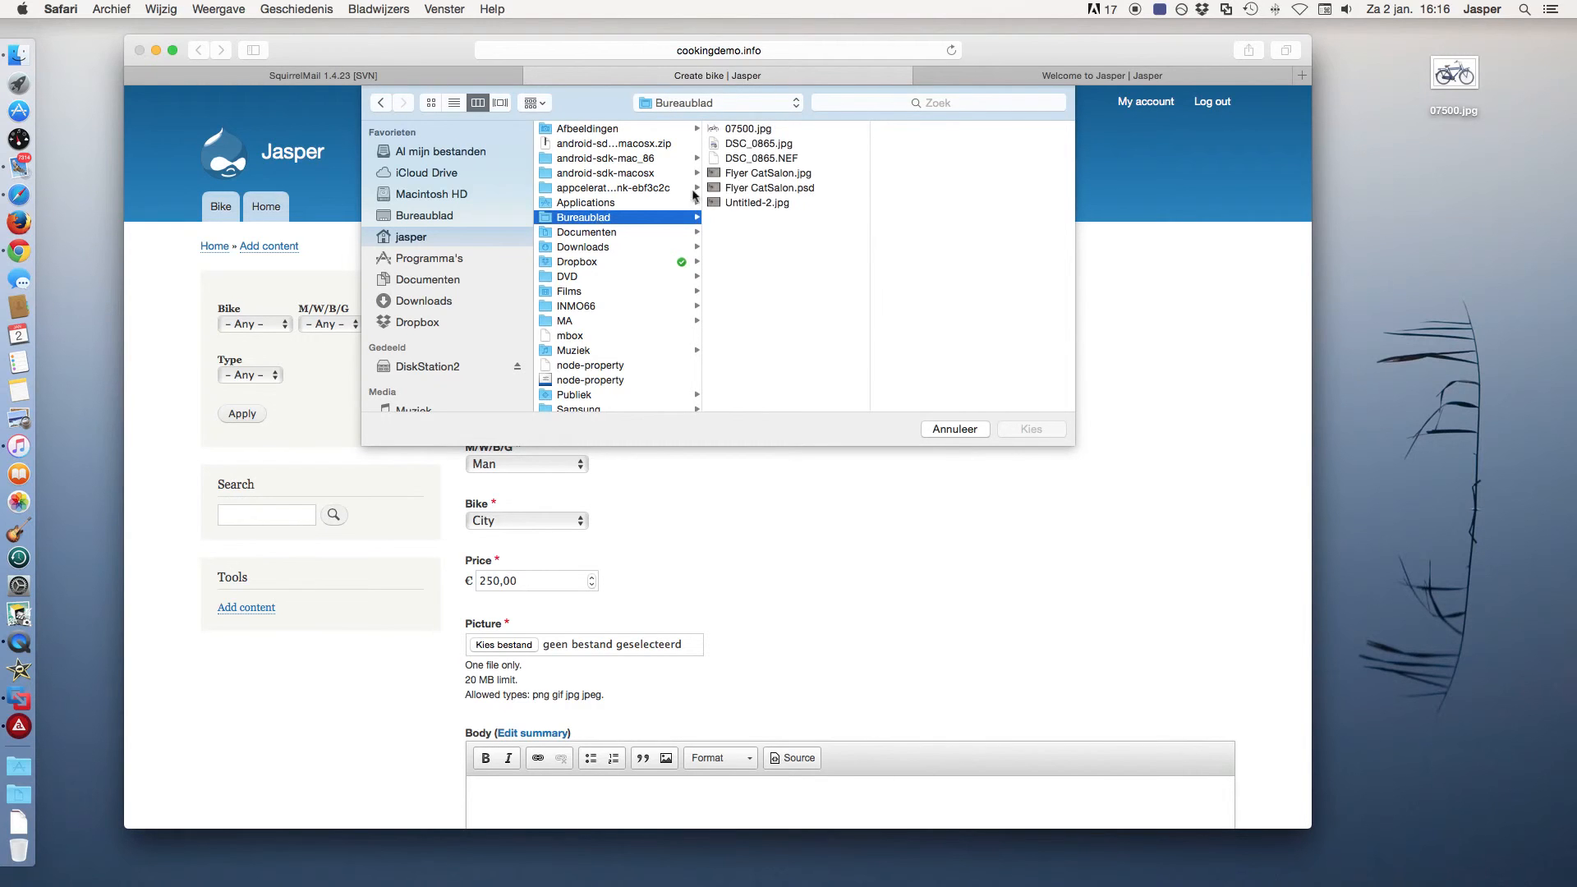
left_click(756, 130)
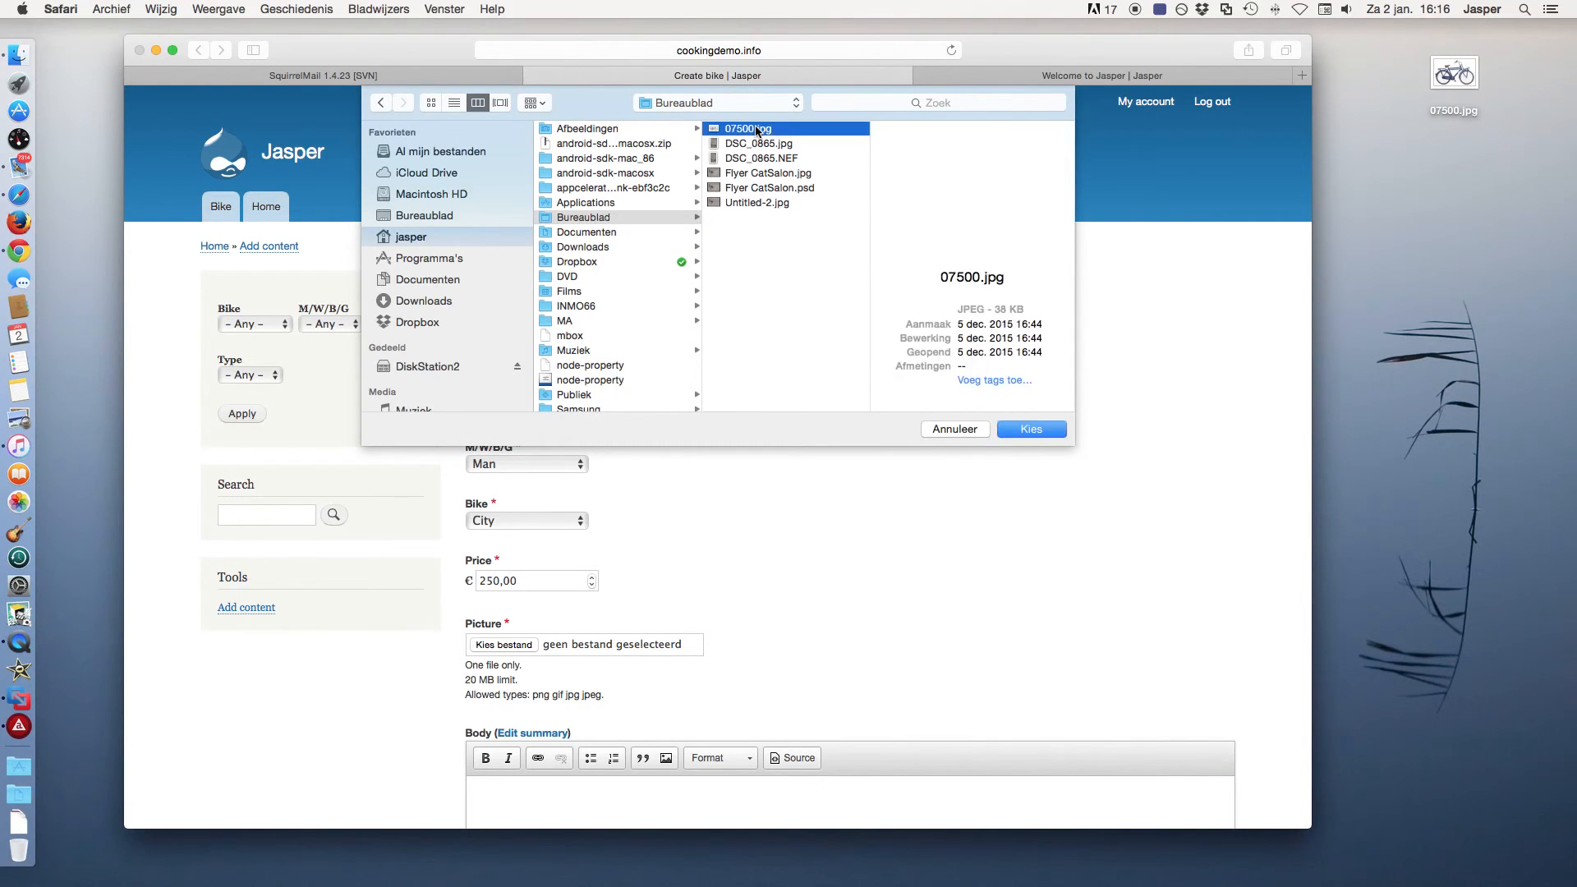
double_click(756, 128)
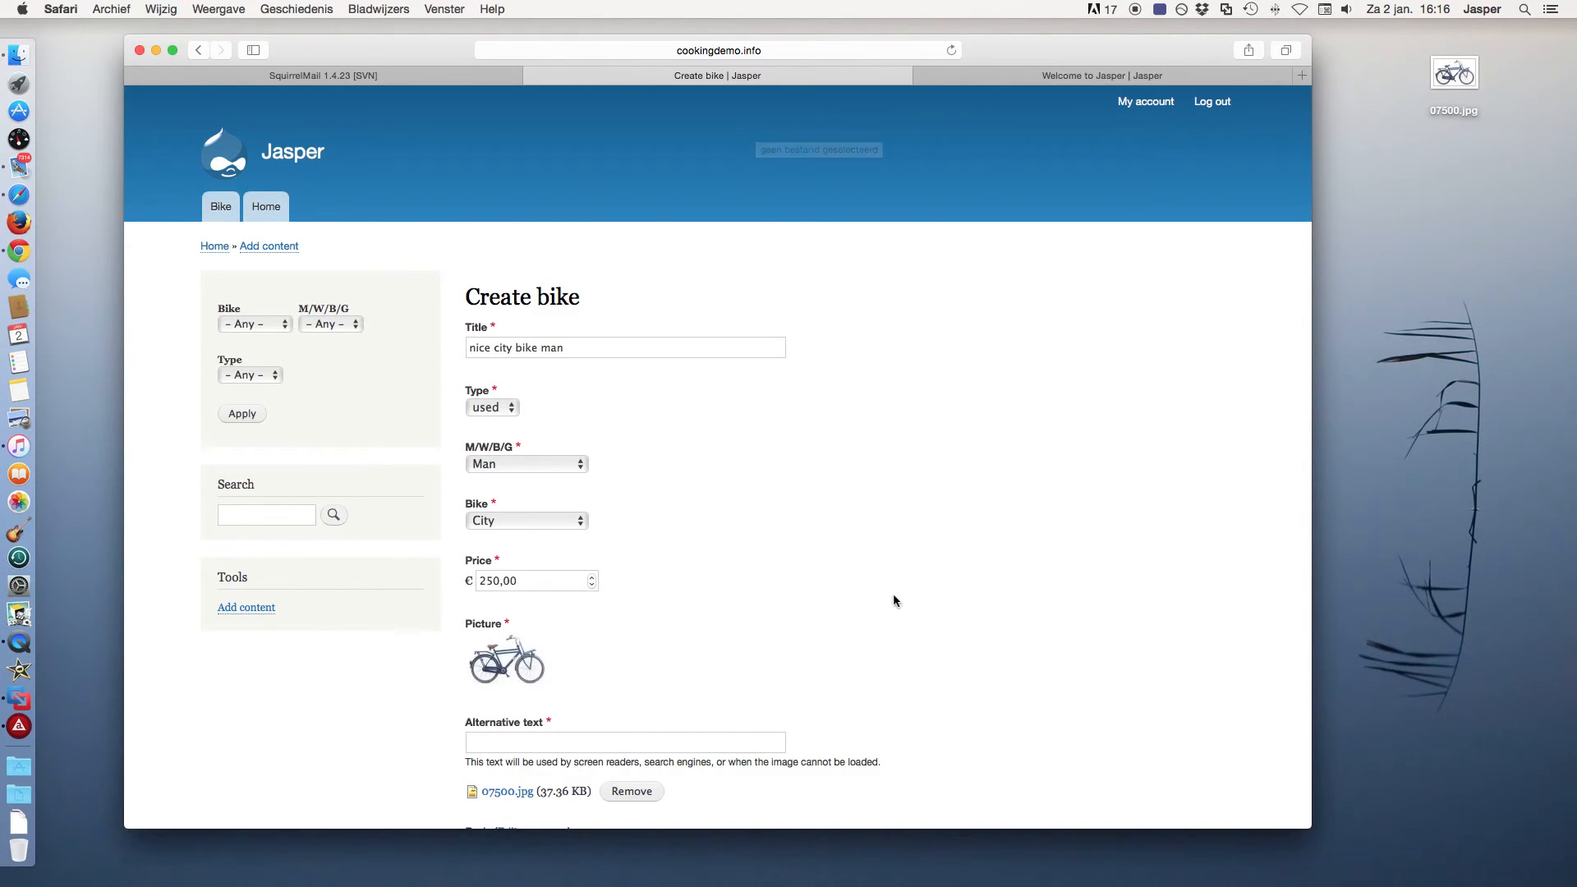
Set the picture's alternative text to 'city bike'.
left_click(654, 746)
type("ci")
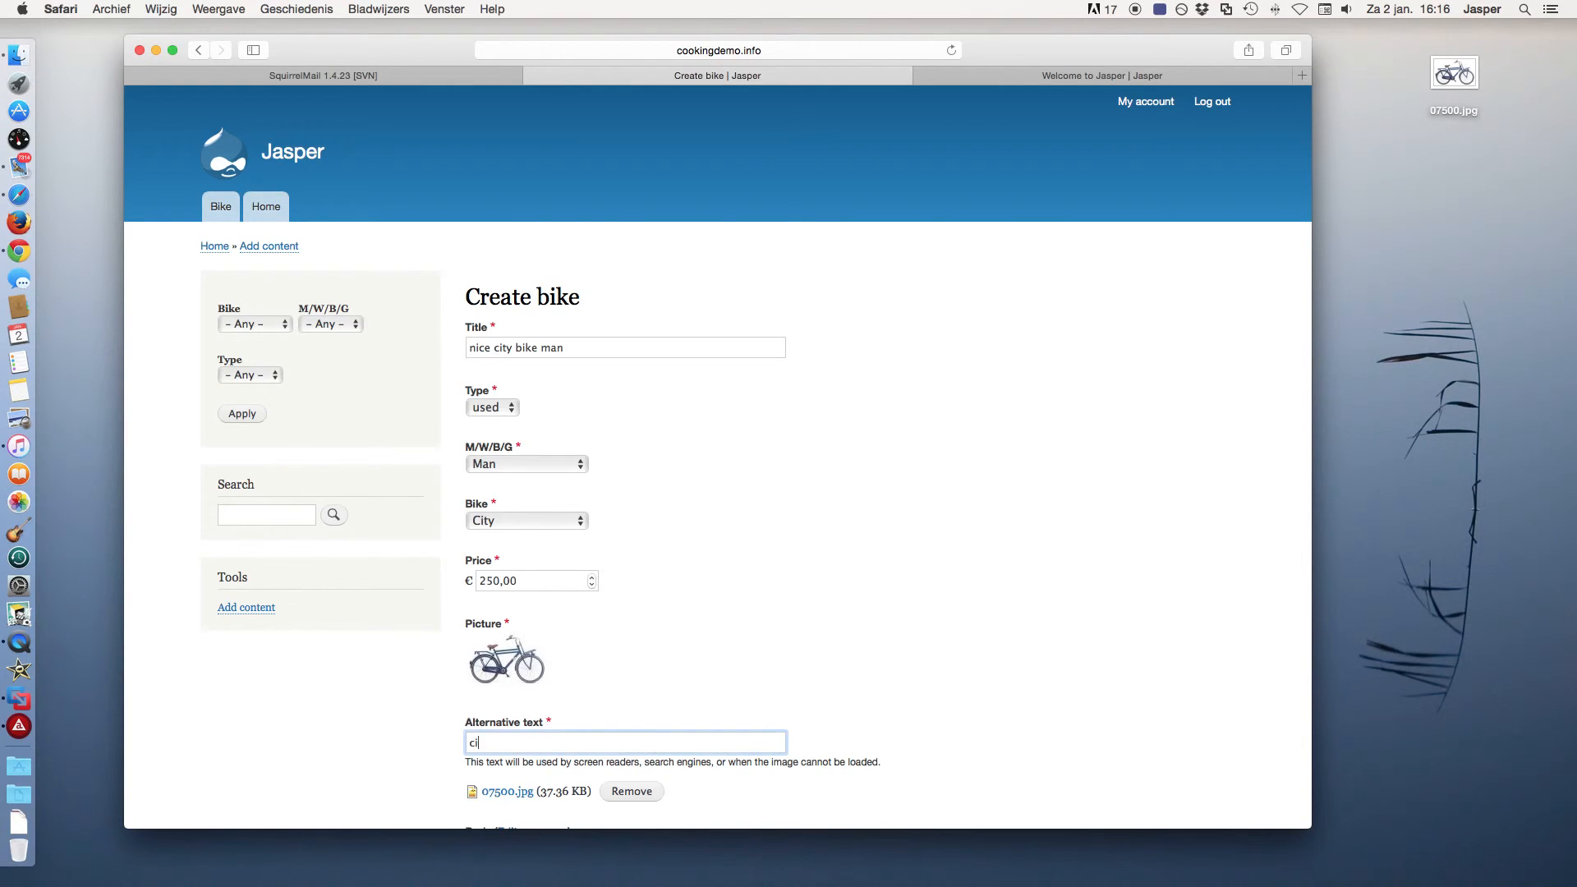
type("ty bike")
scroll(726, 741, "down", 4)
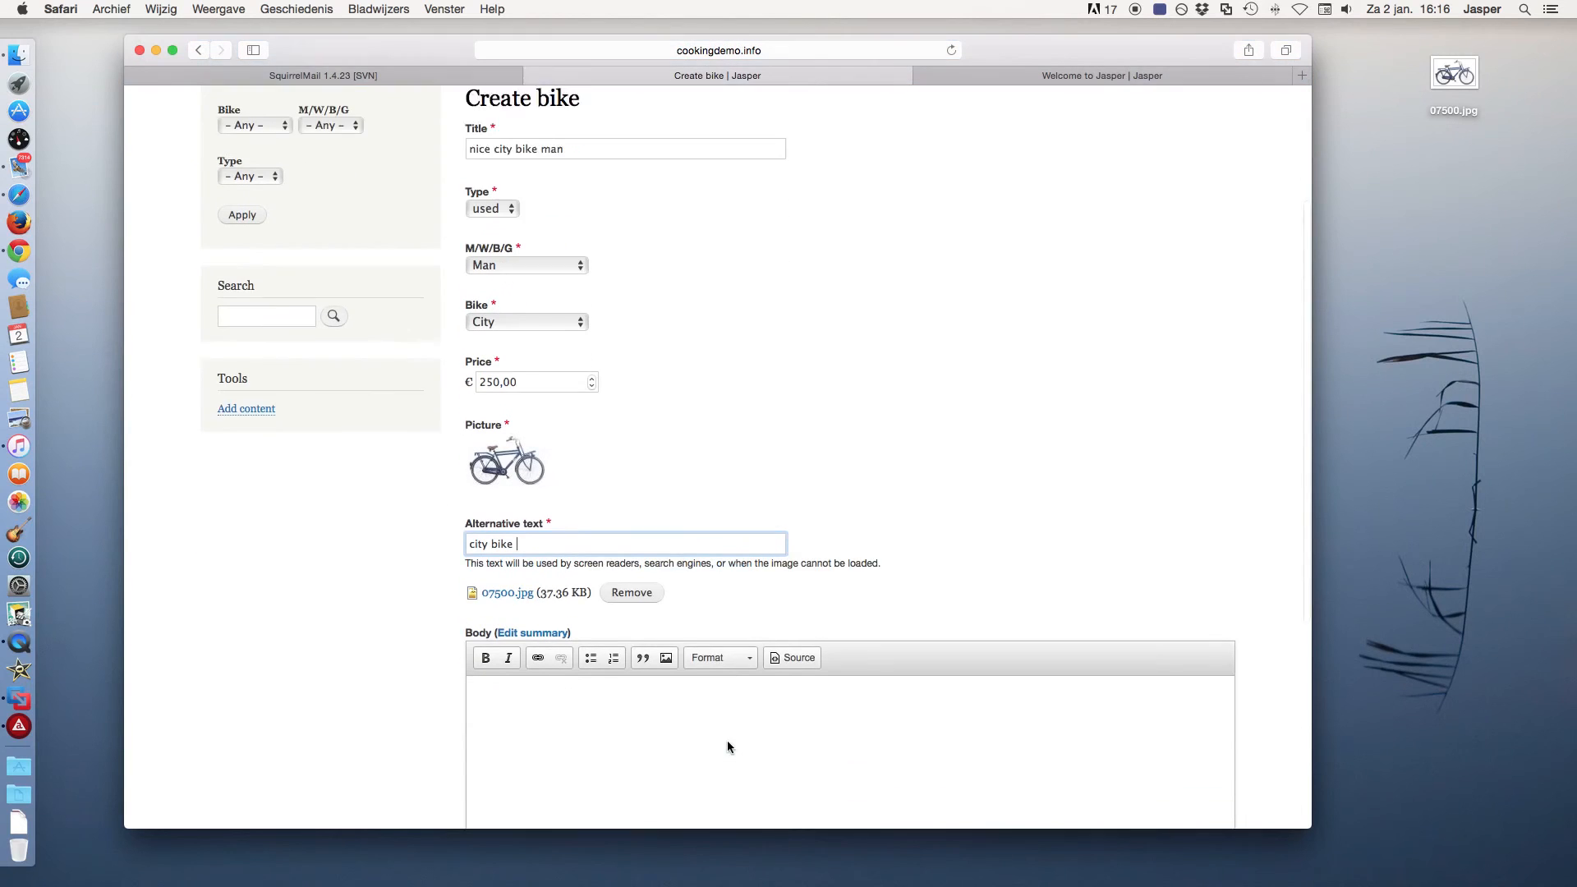
Write the body 'A very nice city bike. Almost new' and save the bike listing.
left_click(664, 626)
type("a")
type("A ")
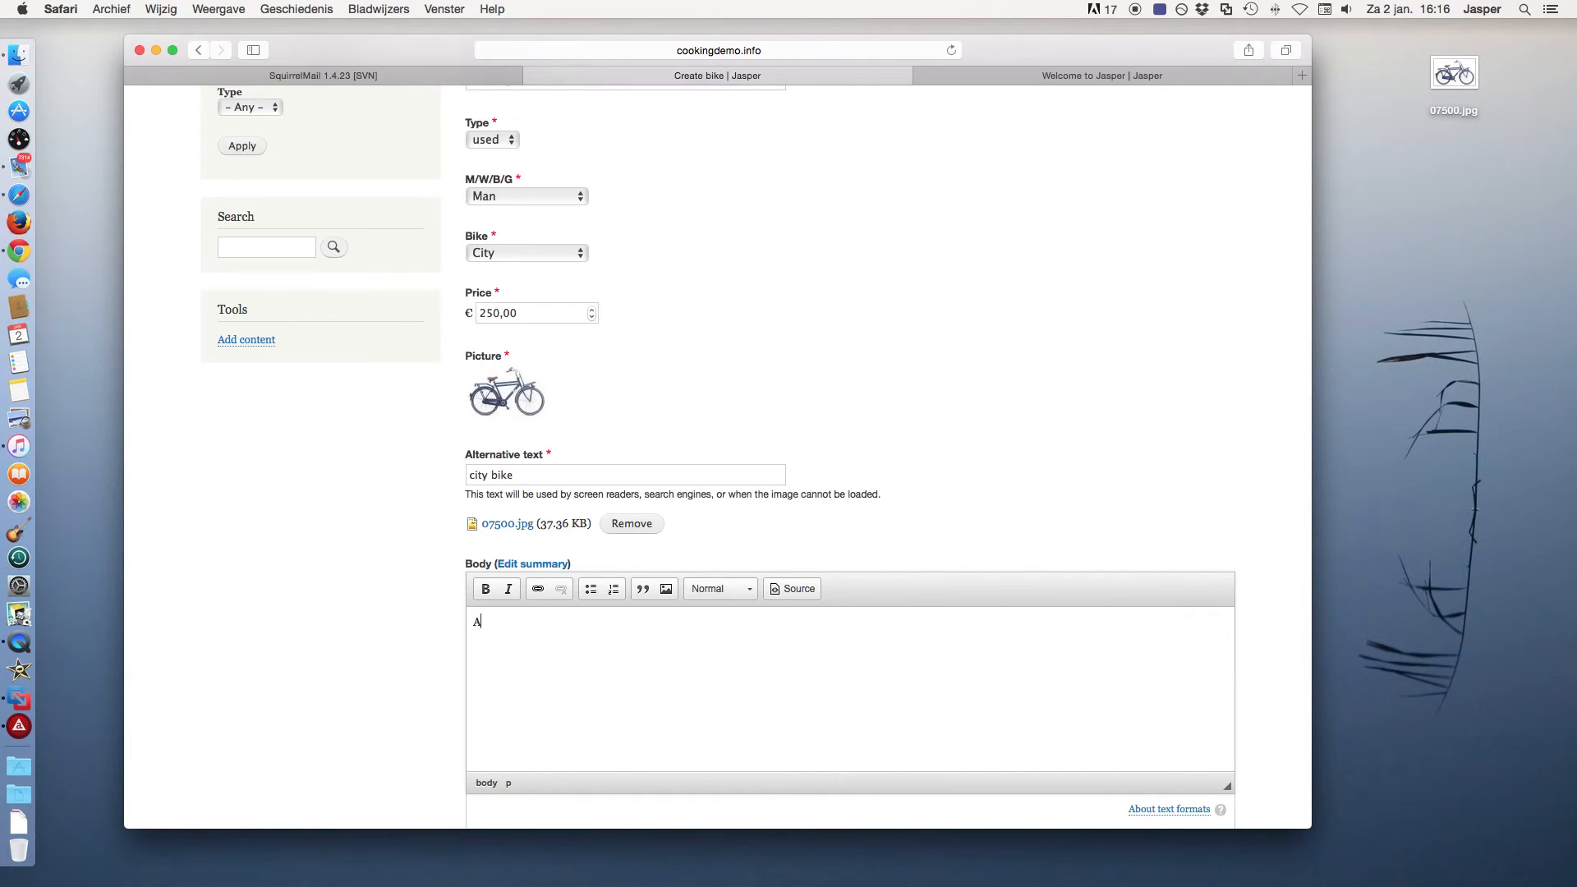
type("very nice city bike. Almost new")
scroll(732, 618, "down", 2)
scroll(376, 571, "down", 5)
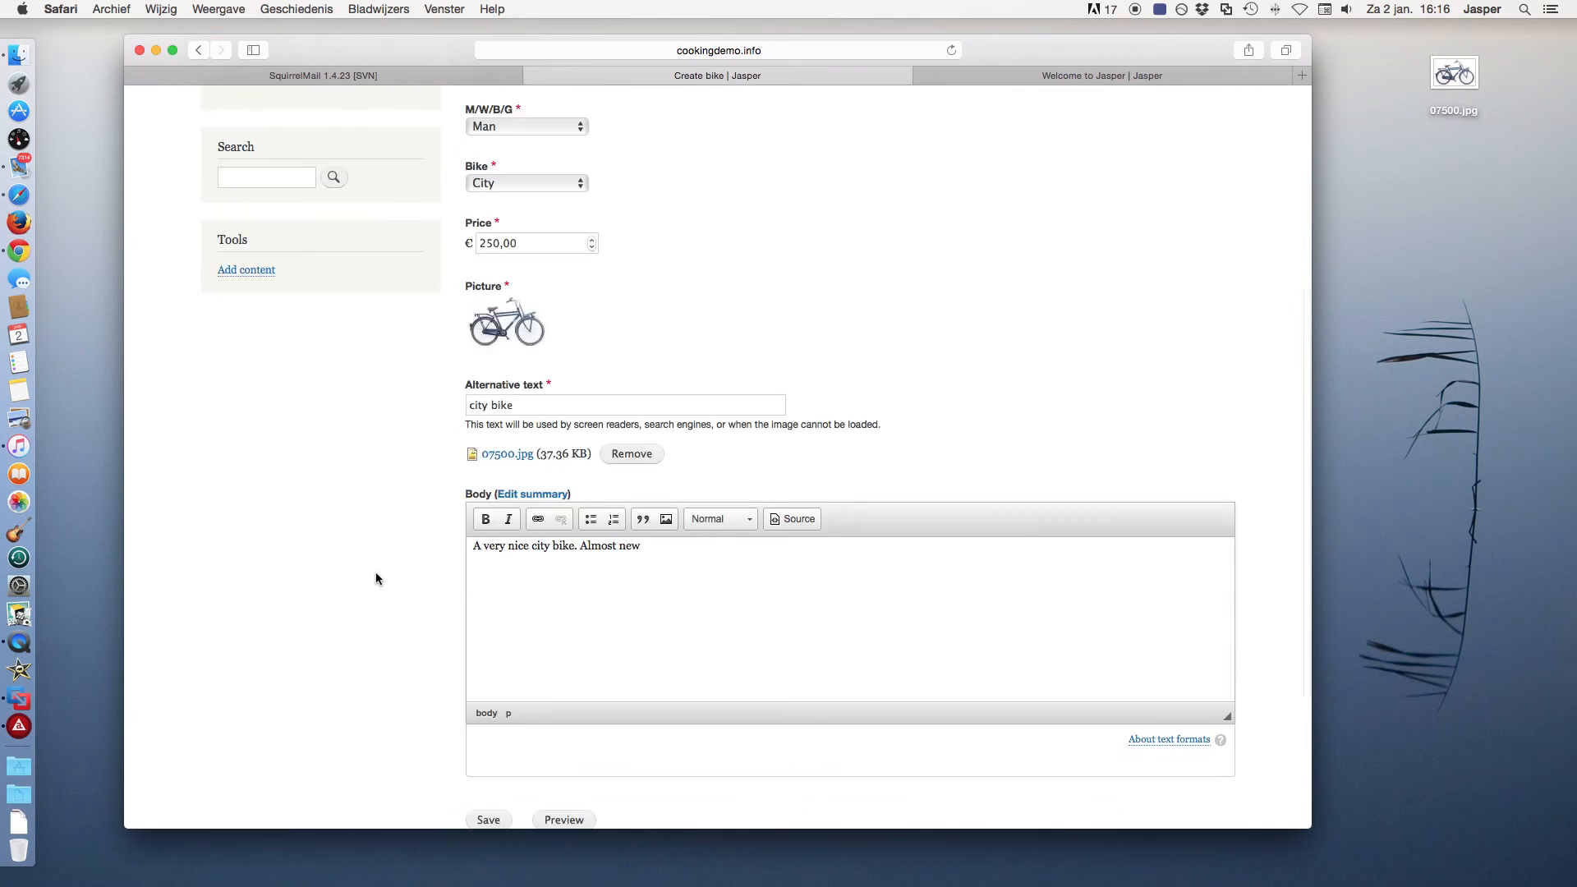
left_click(486, 656)
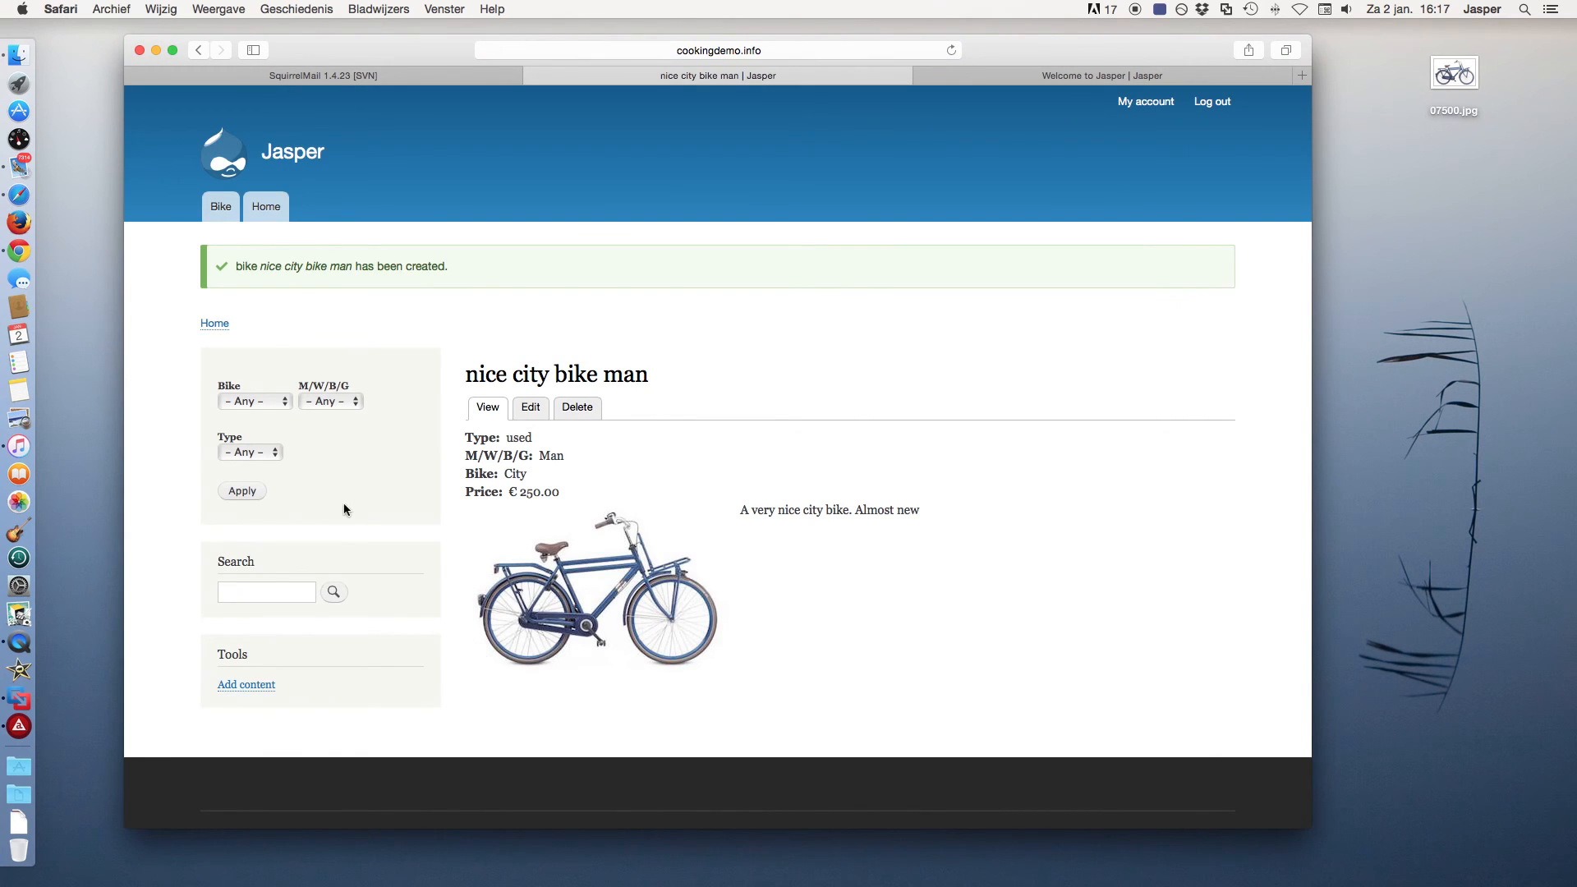
Filter the bike list to City and Man, then open the new € 250.00 city bike.
left_click(266, 401)
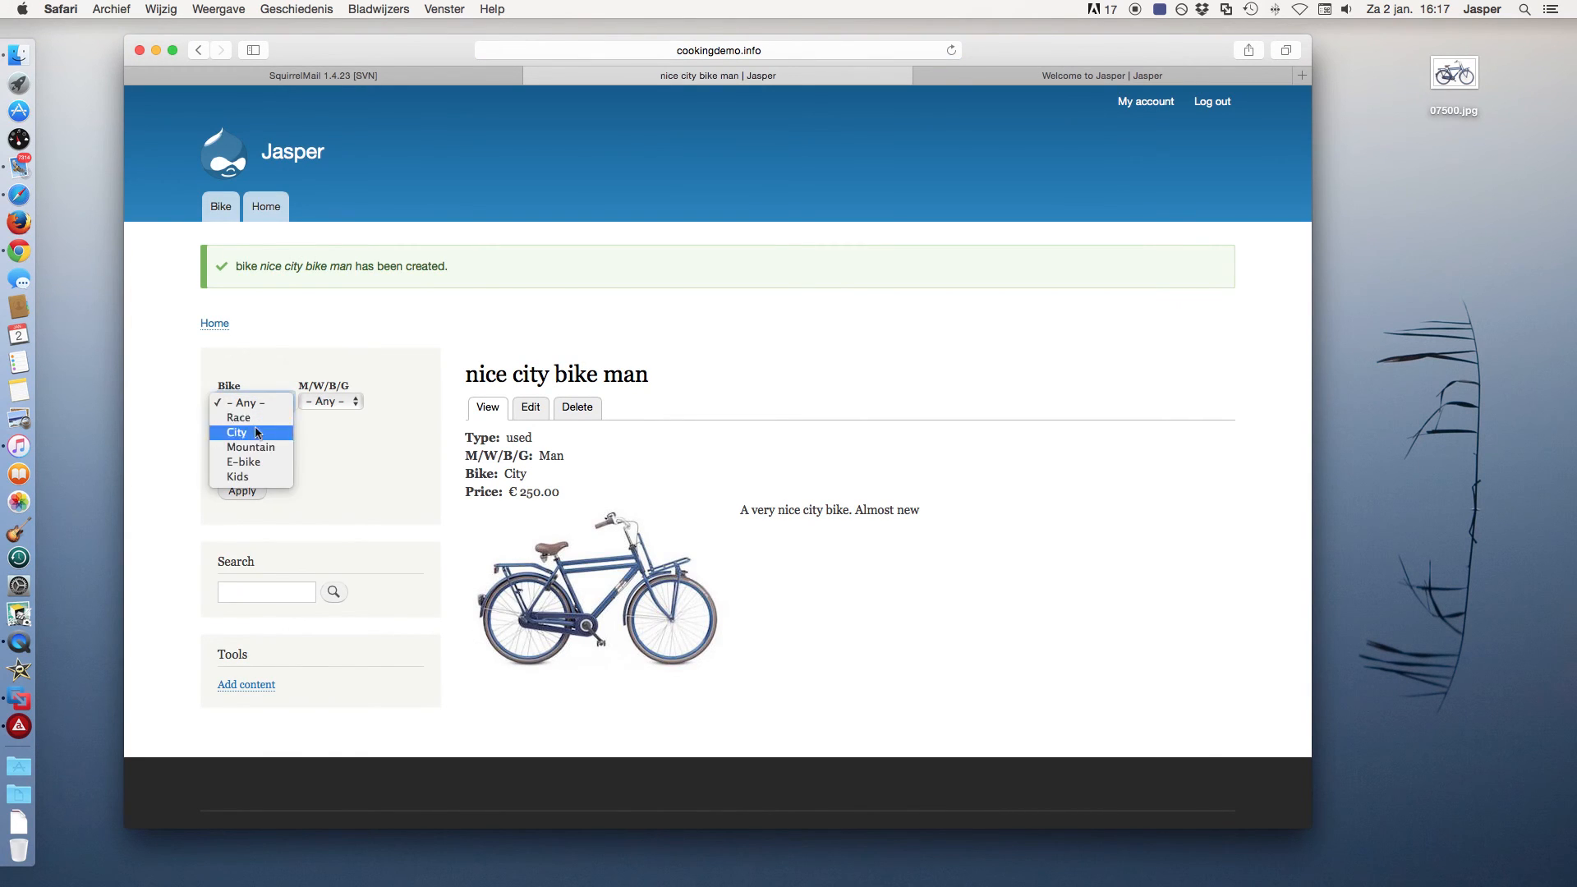
left_click(252, 432)
left_click(338, 400)
left_click(337, 420)
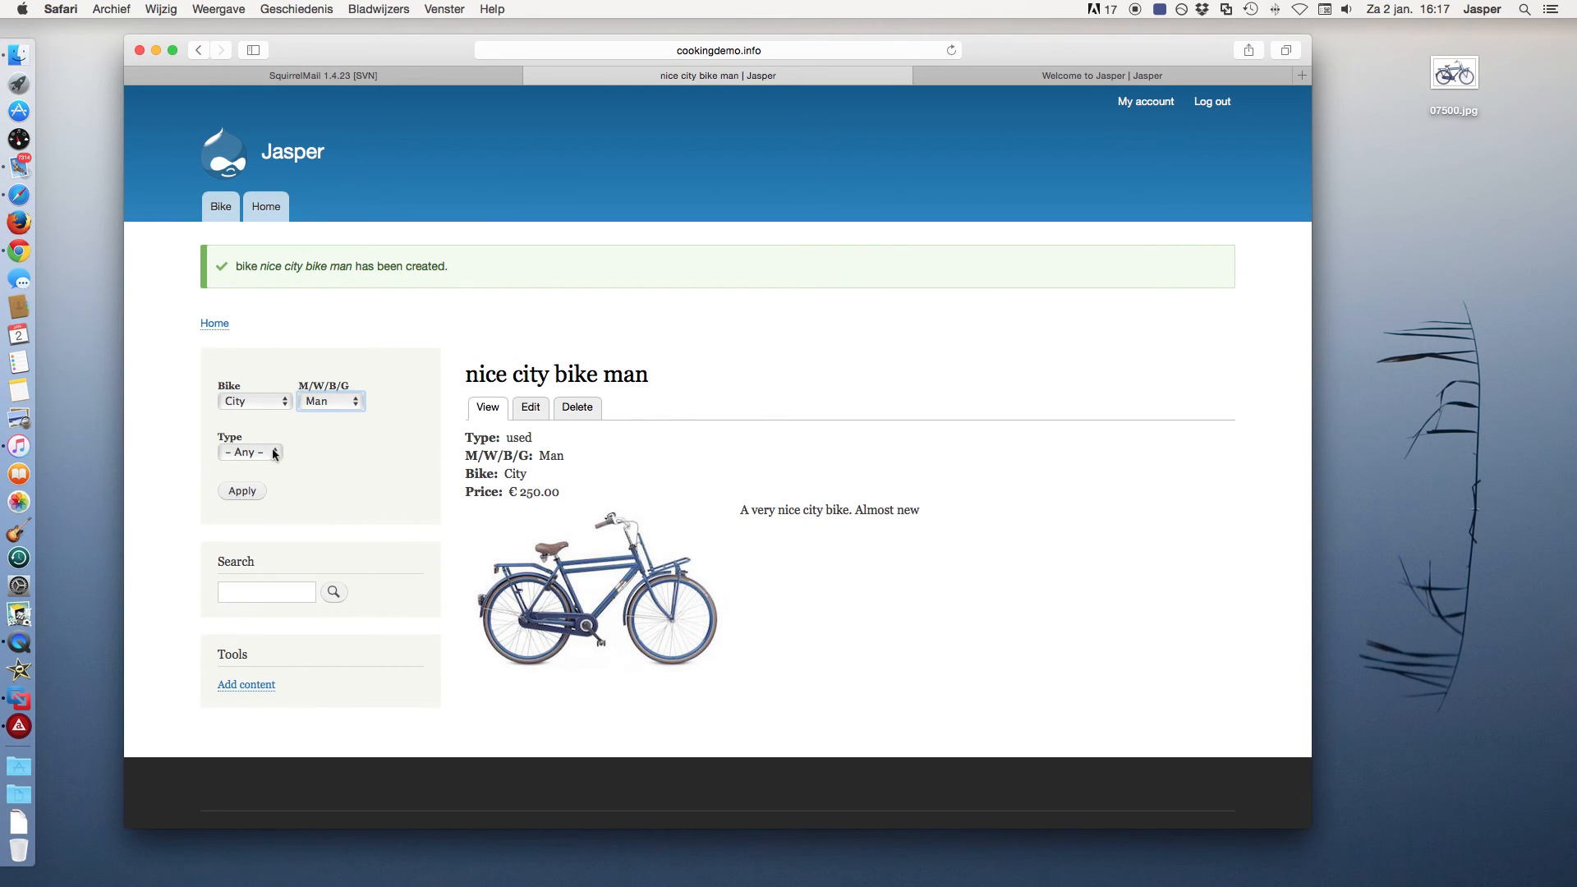
left_click(249, 491)
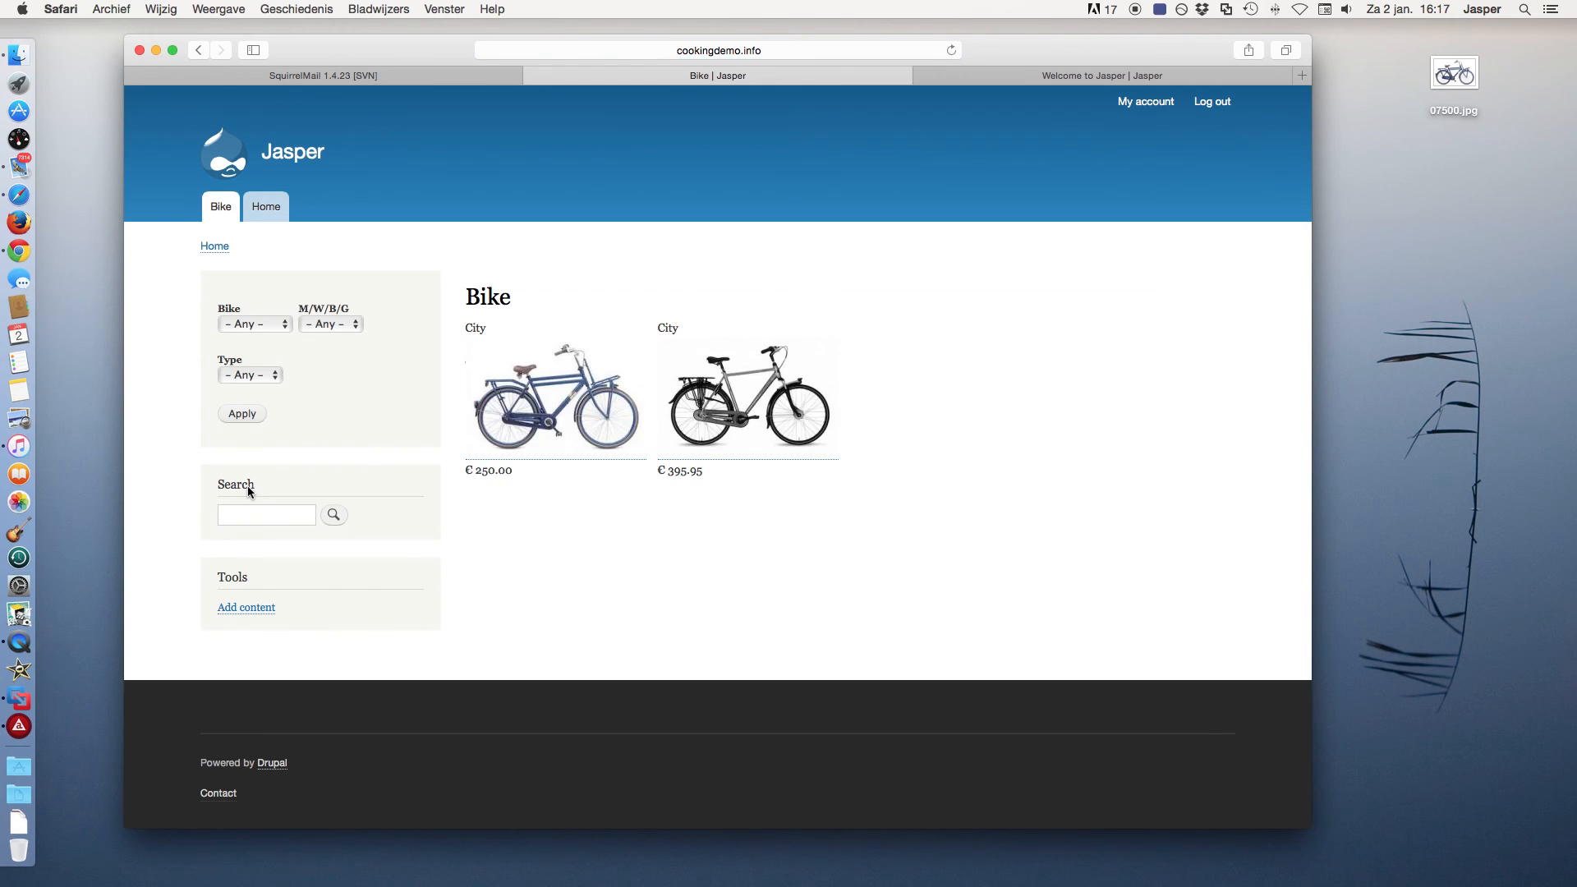
left_click(563, 415)
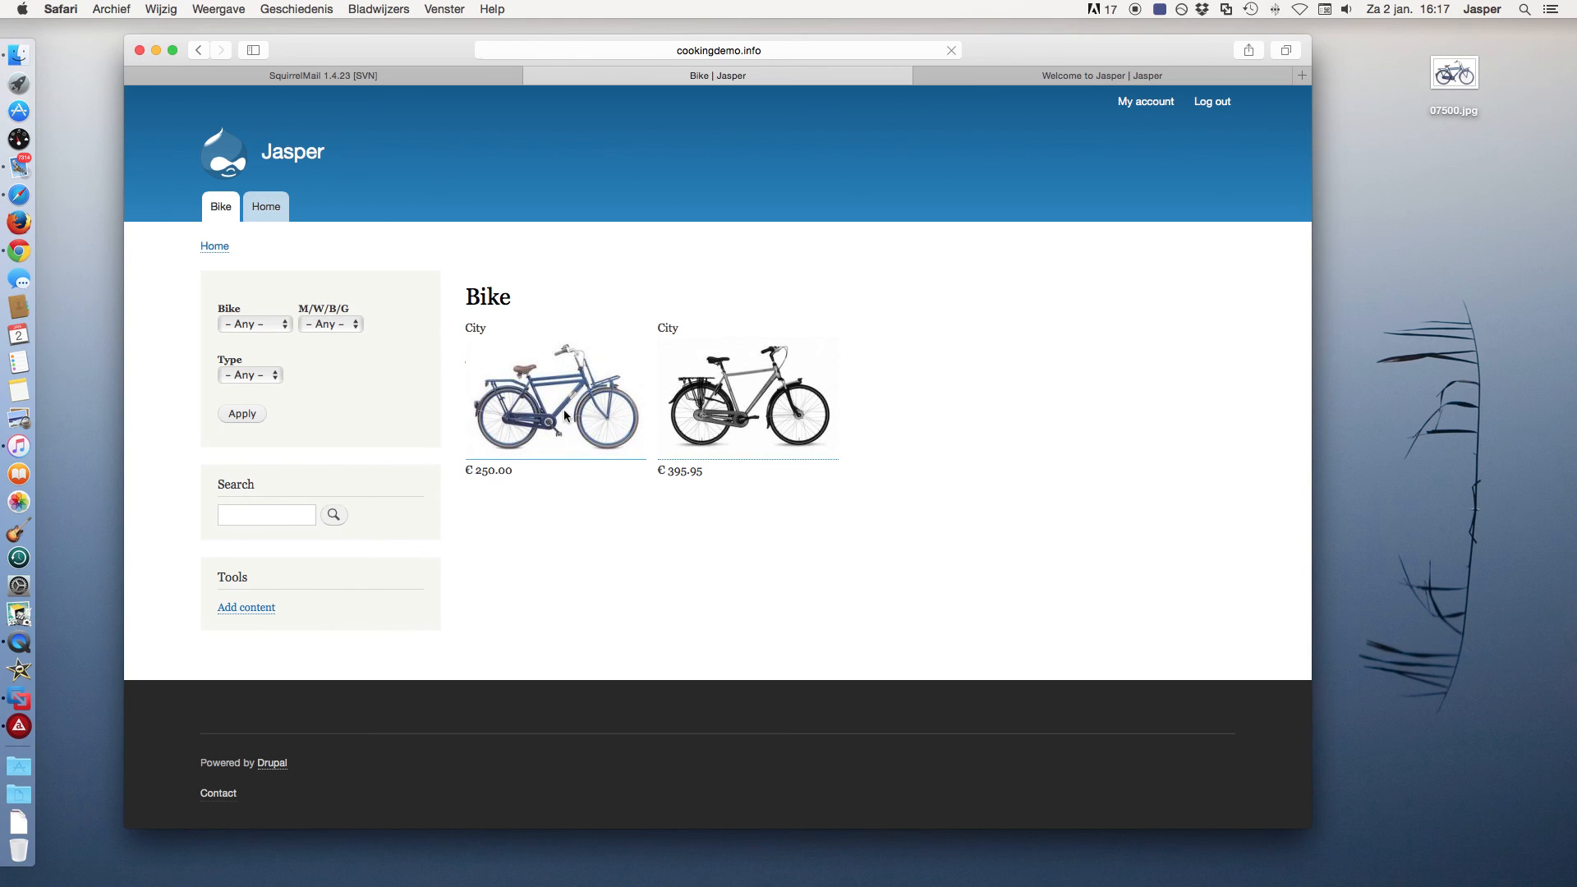